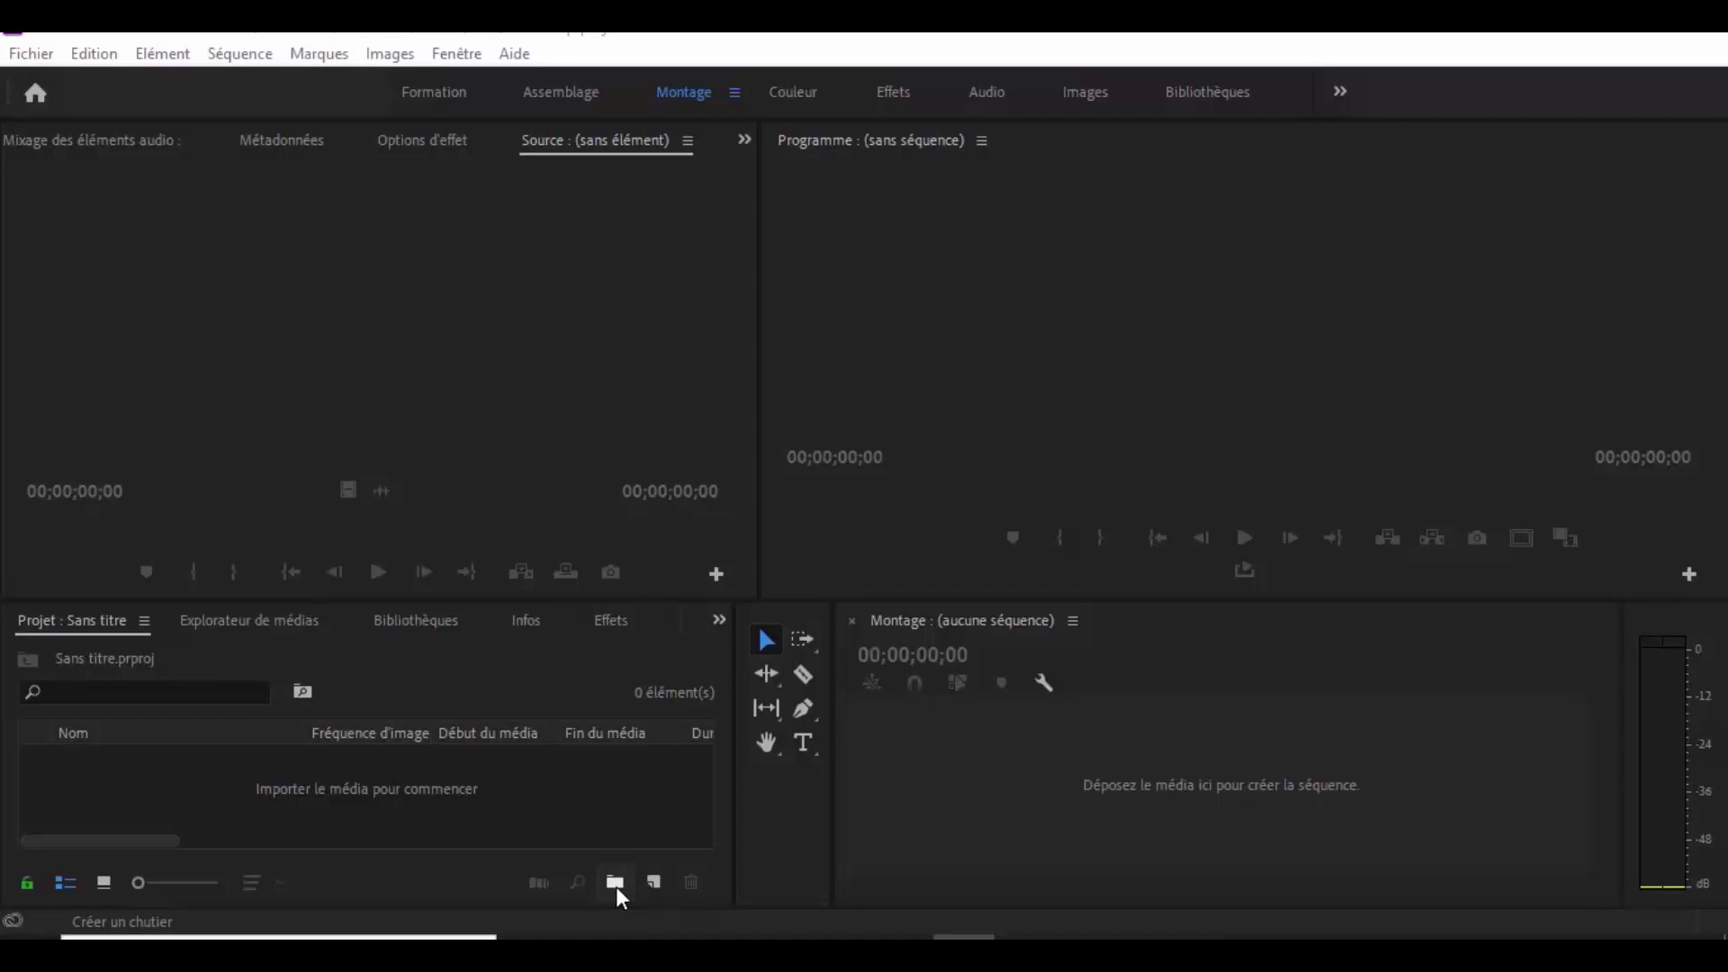
# Create a new bin in the project and name it camera1.
pyautogui.click(618, 883)
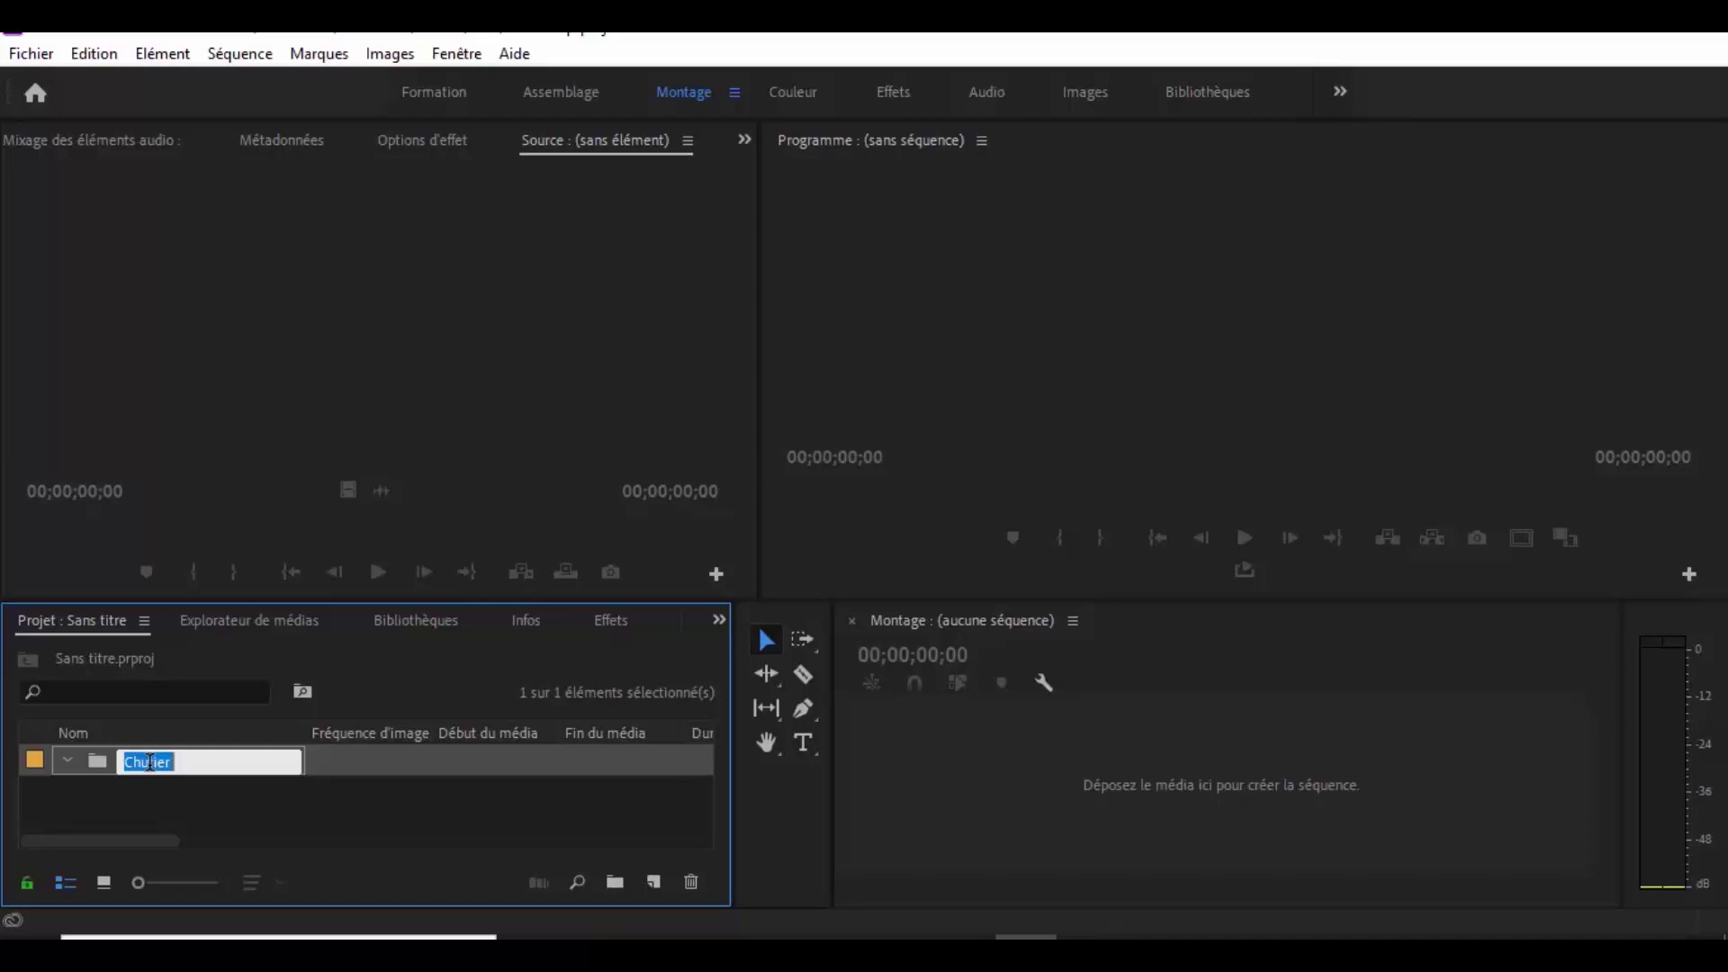
pyautogui.click(97, 762)
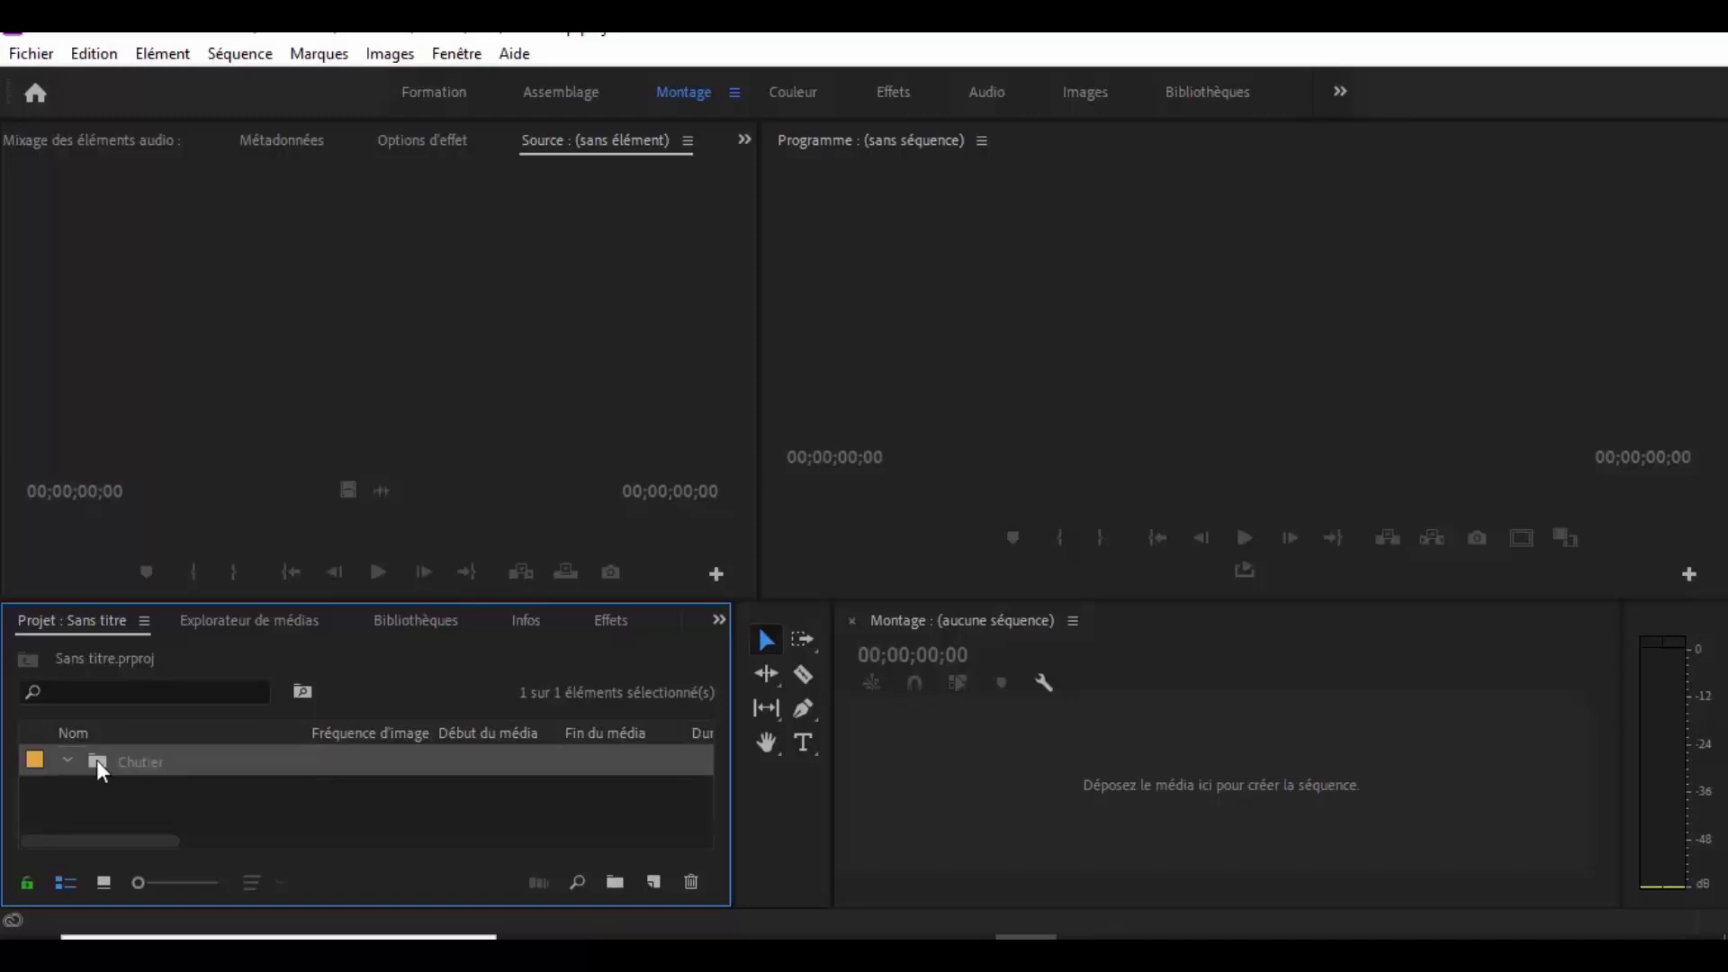
pyautogui.click(153, 763)
pyautogui.click(172, 758)
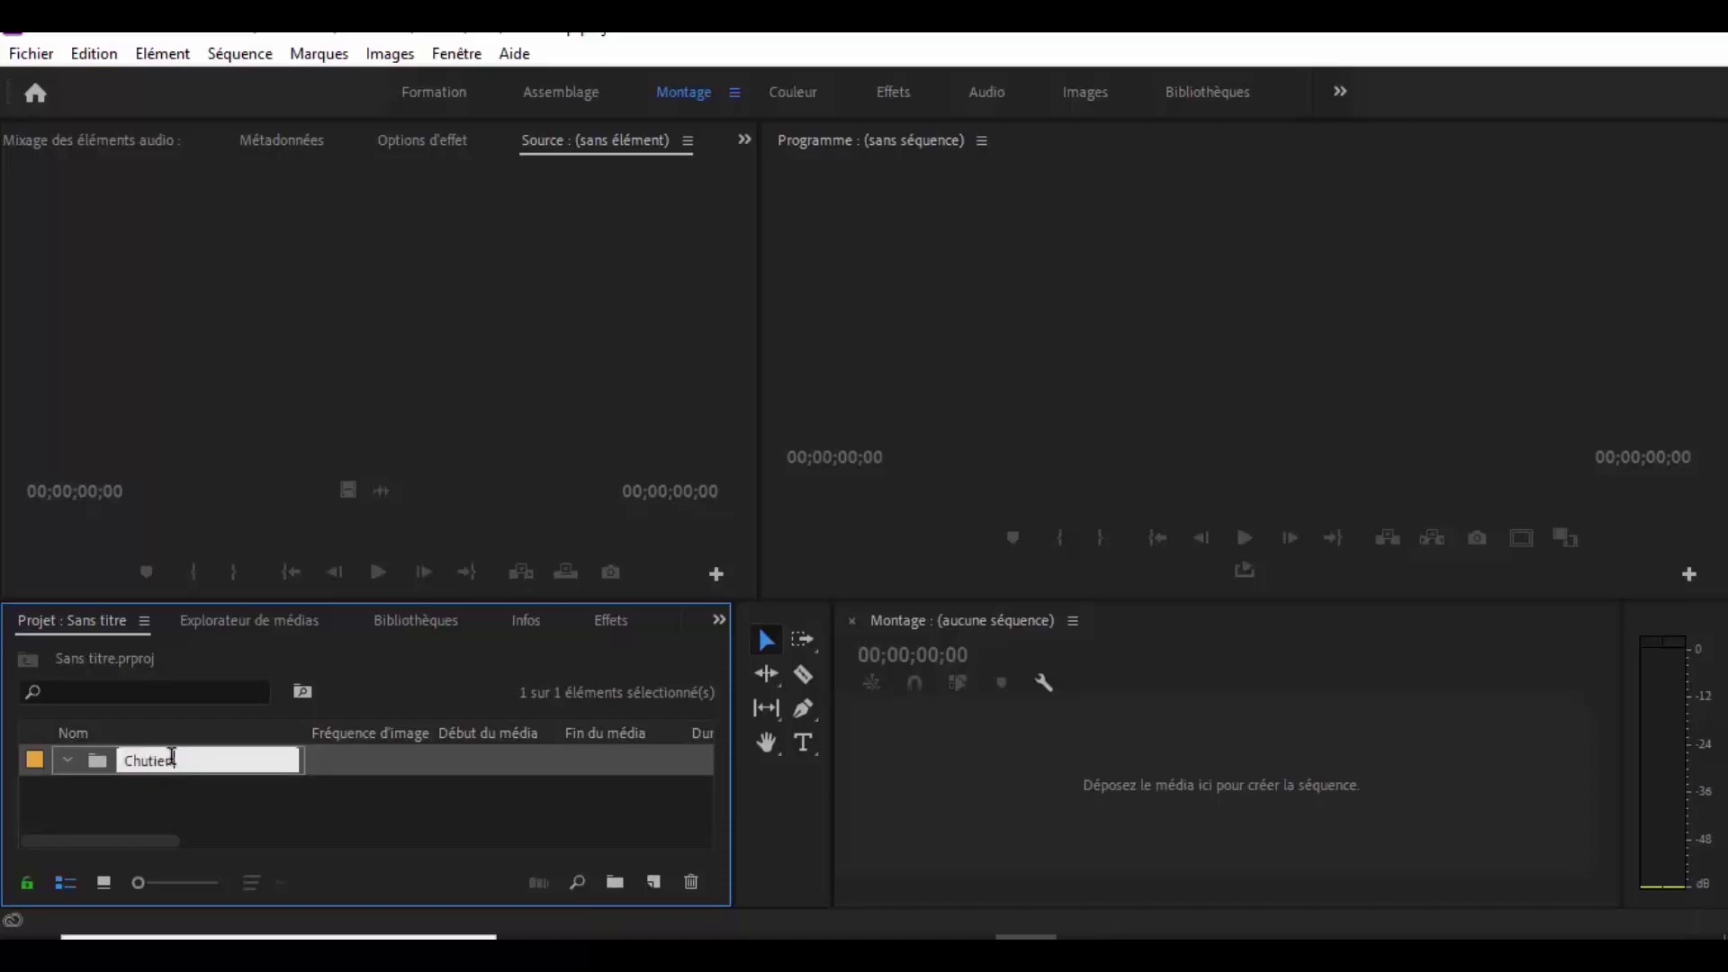
pyautogui.click(101, 765)
pyautogui.click(101, 765)
pyautogui.write('camera1')
pyautogui.press('Tab')
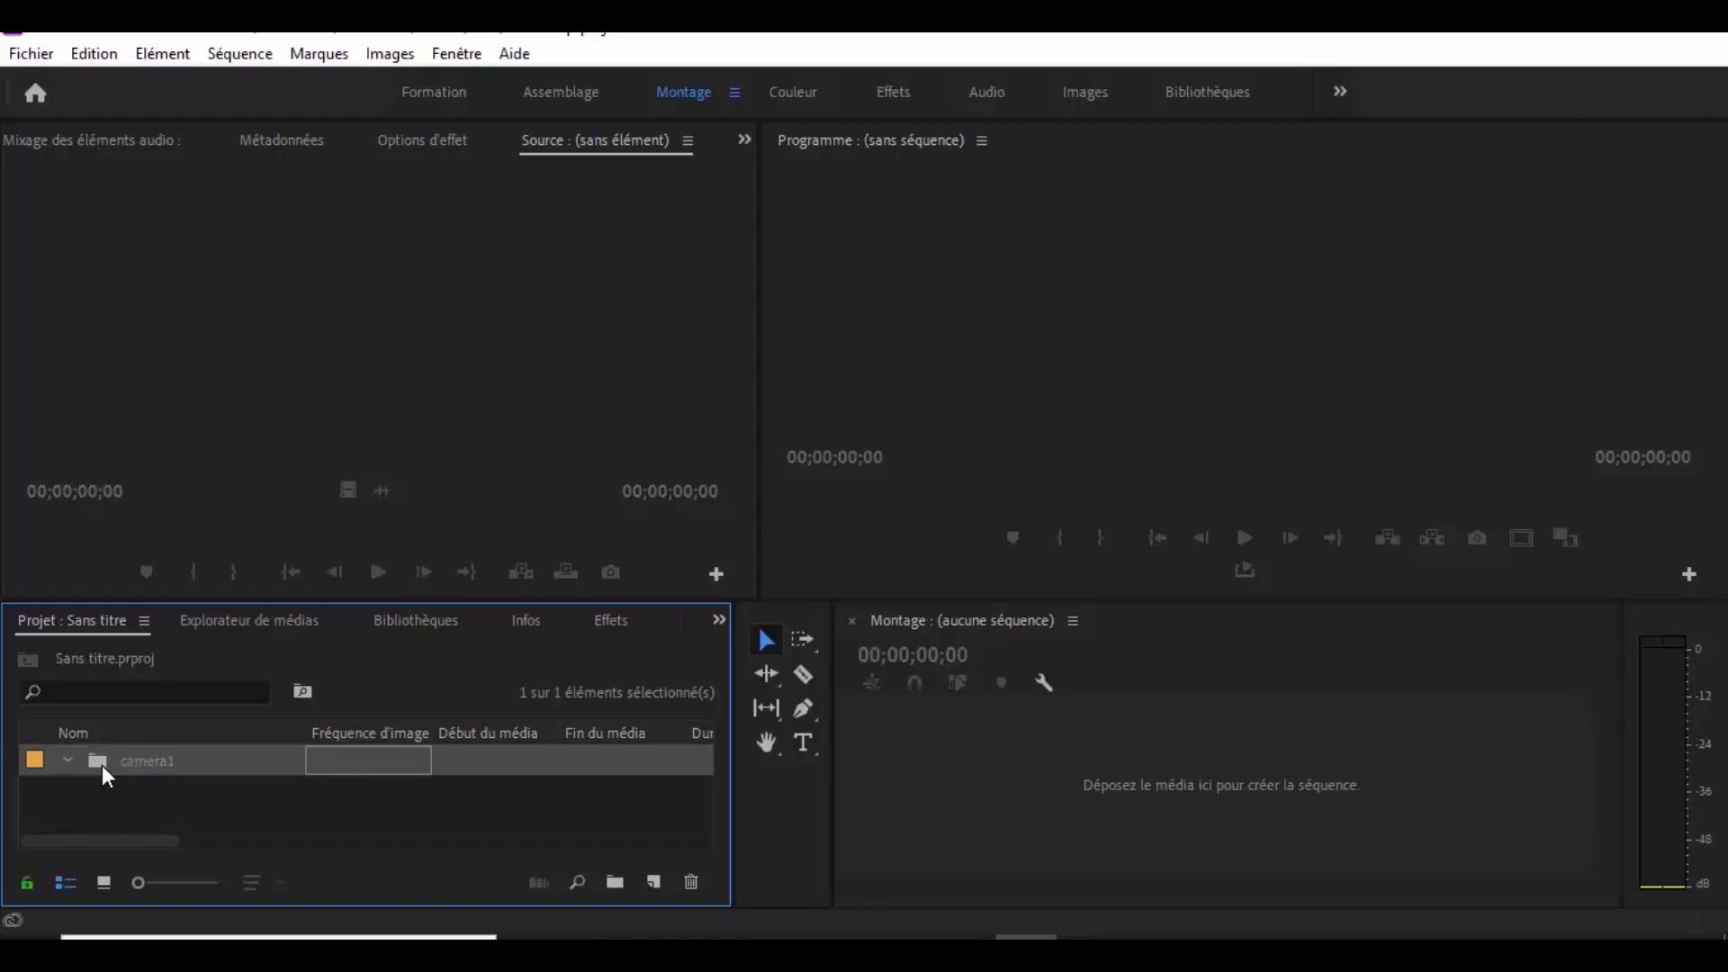
# Create a second bin named camera2 at the project's root level, beside camera1.
pyautogui.click(617, 883)
pyautogui.write('camera')
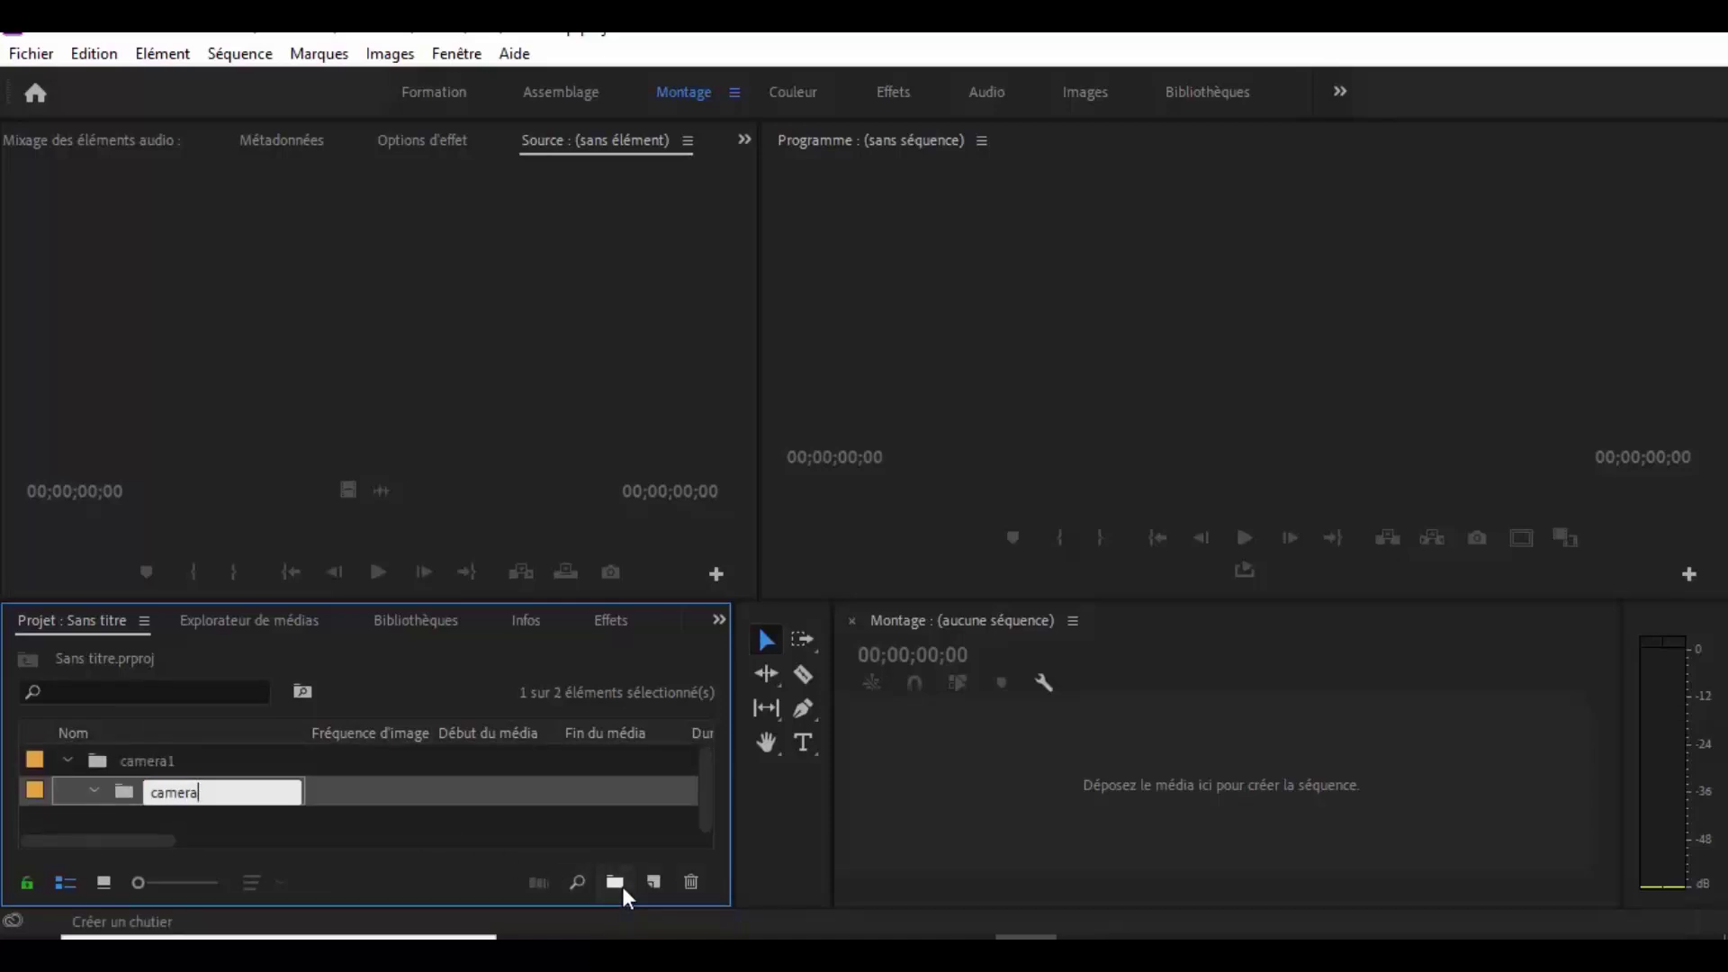
pyautogui.write('2')
pyautogui.press('Tab')
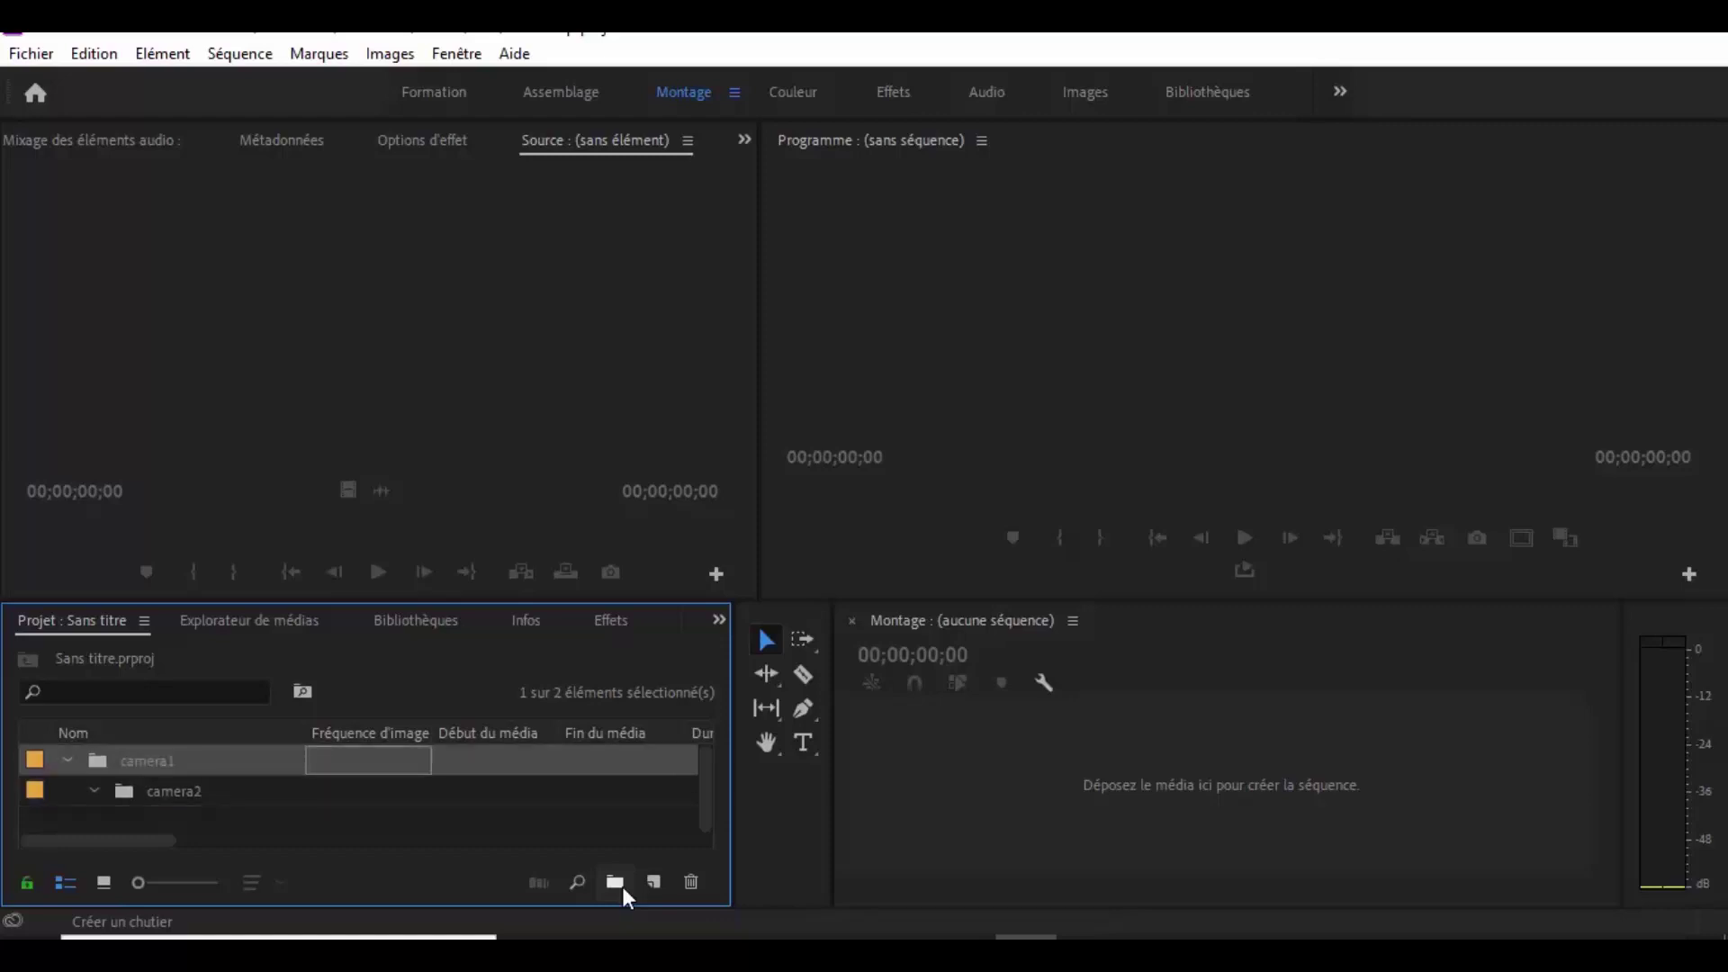
pyautogui.hotkey('ctrl', 'z')
pyautogui.hotkey('ctrl', 'z')
pyautogui.hotkey('ctrl', 'shift', 'z')
pyautogui.hotkey('ctrl', 'shift', 'z')
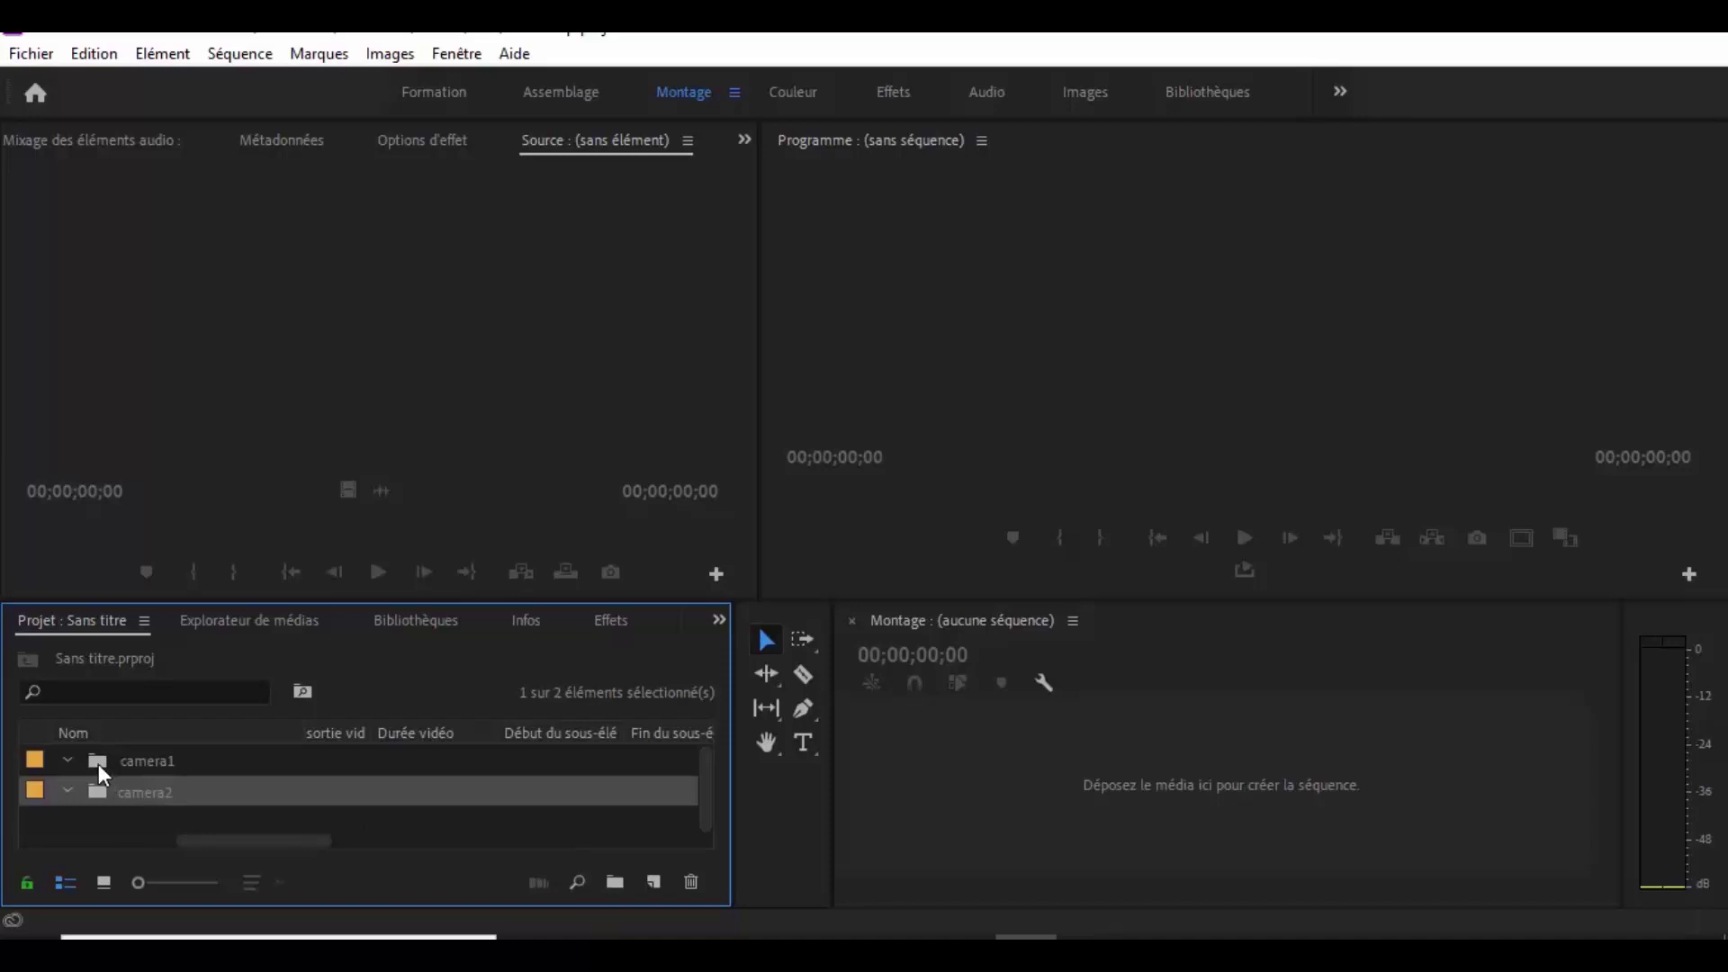
# Open the camera1 bin and import EXERCICE 2 (1).mp4 from the labo folder into it.
pyautogui.click(97, 764)
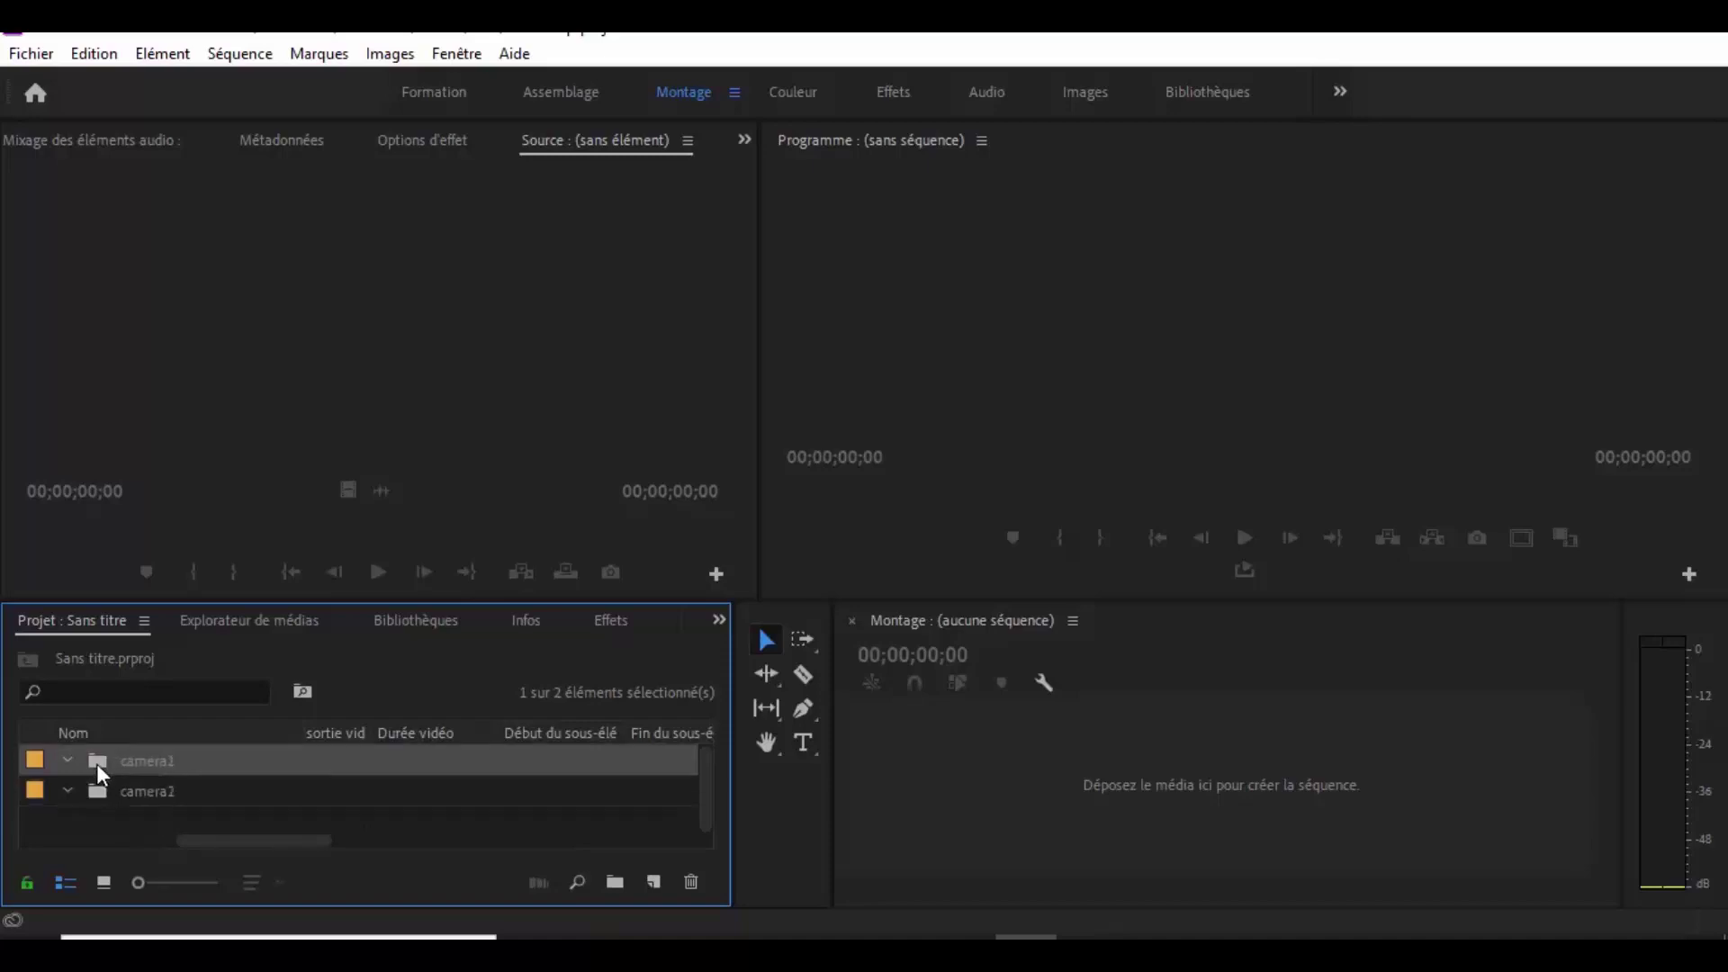
pyautogui.doubleClick(94, 761)
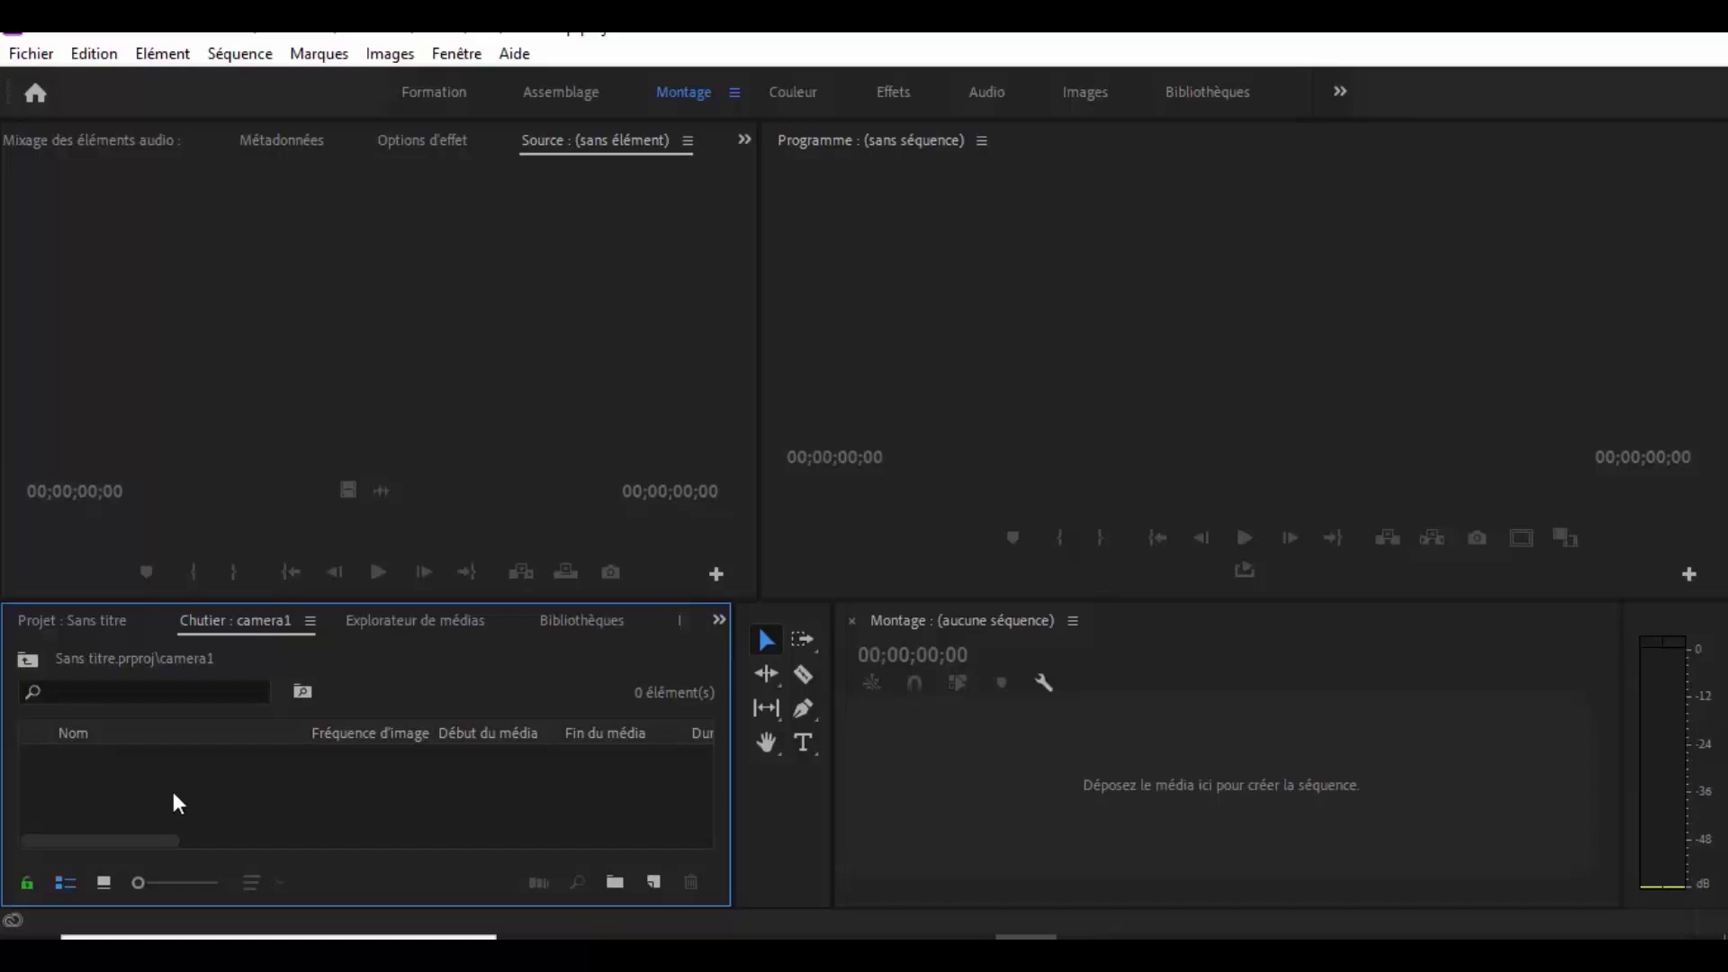
pyautogui.hotkey('shift', '1')
pyautogui.click(90, 817)
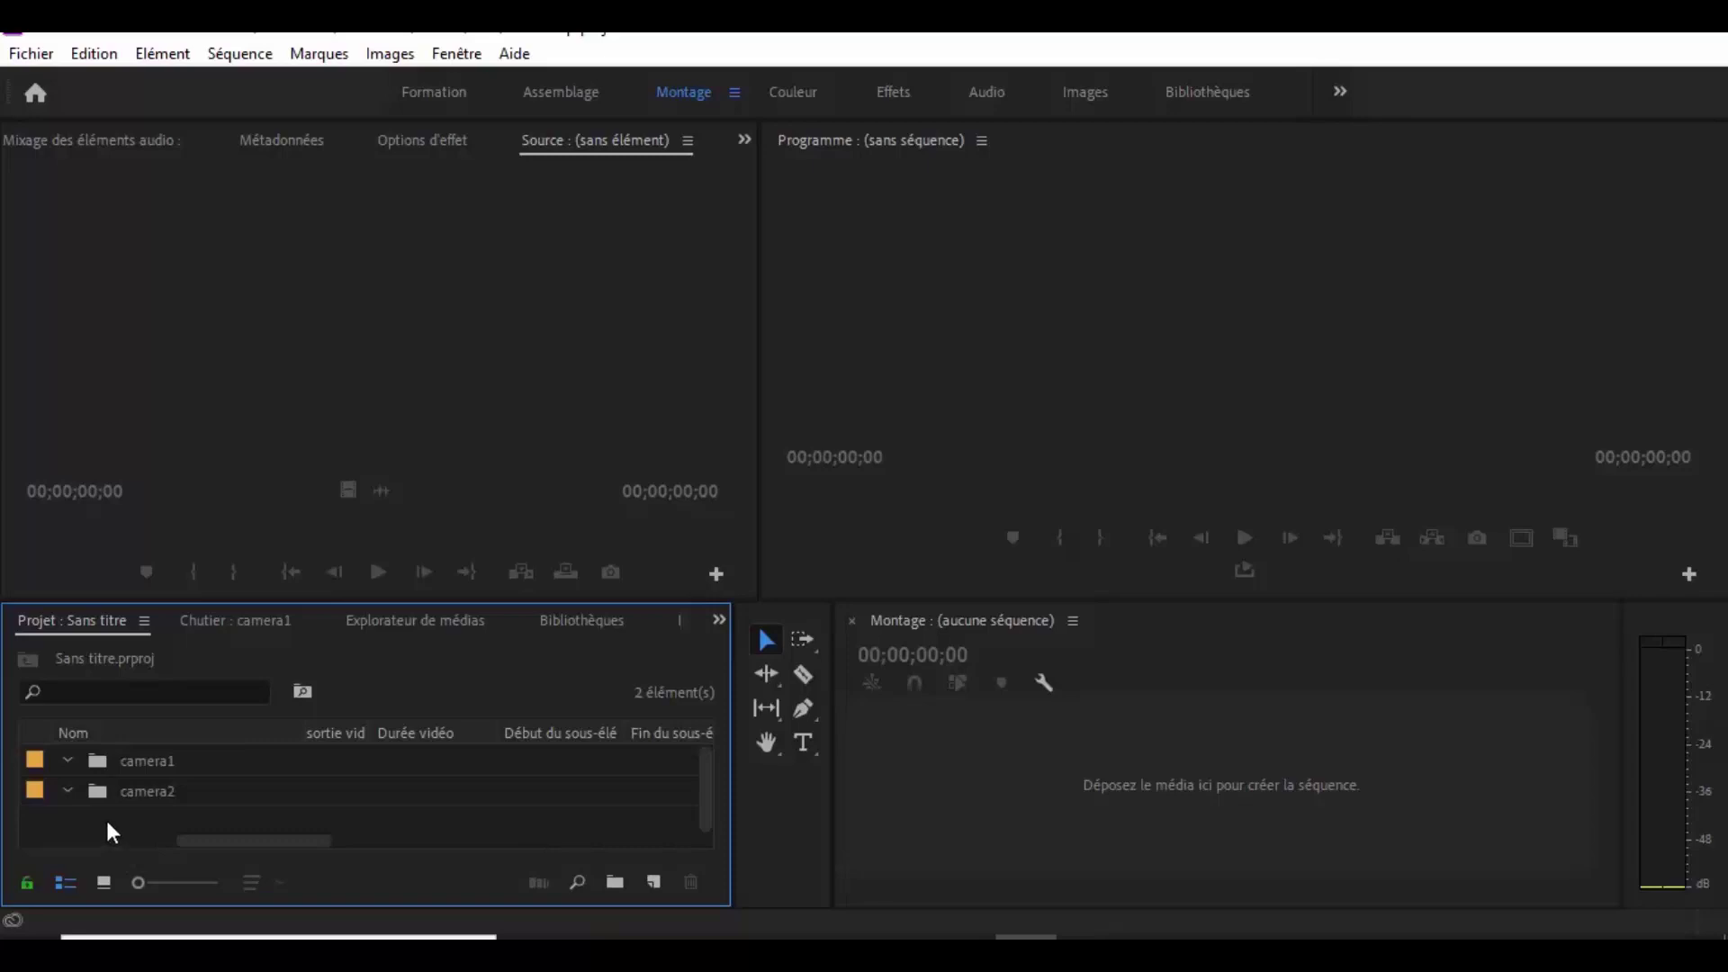
pyautogui.doubleClick(99, 759)
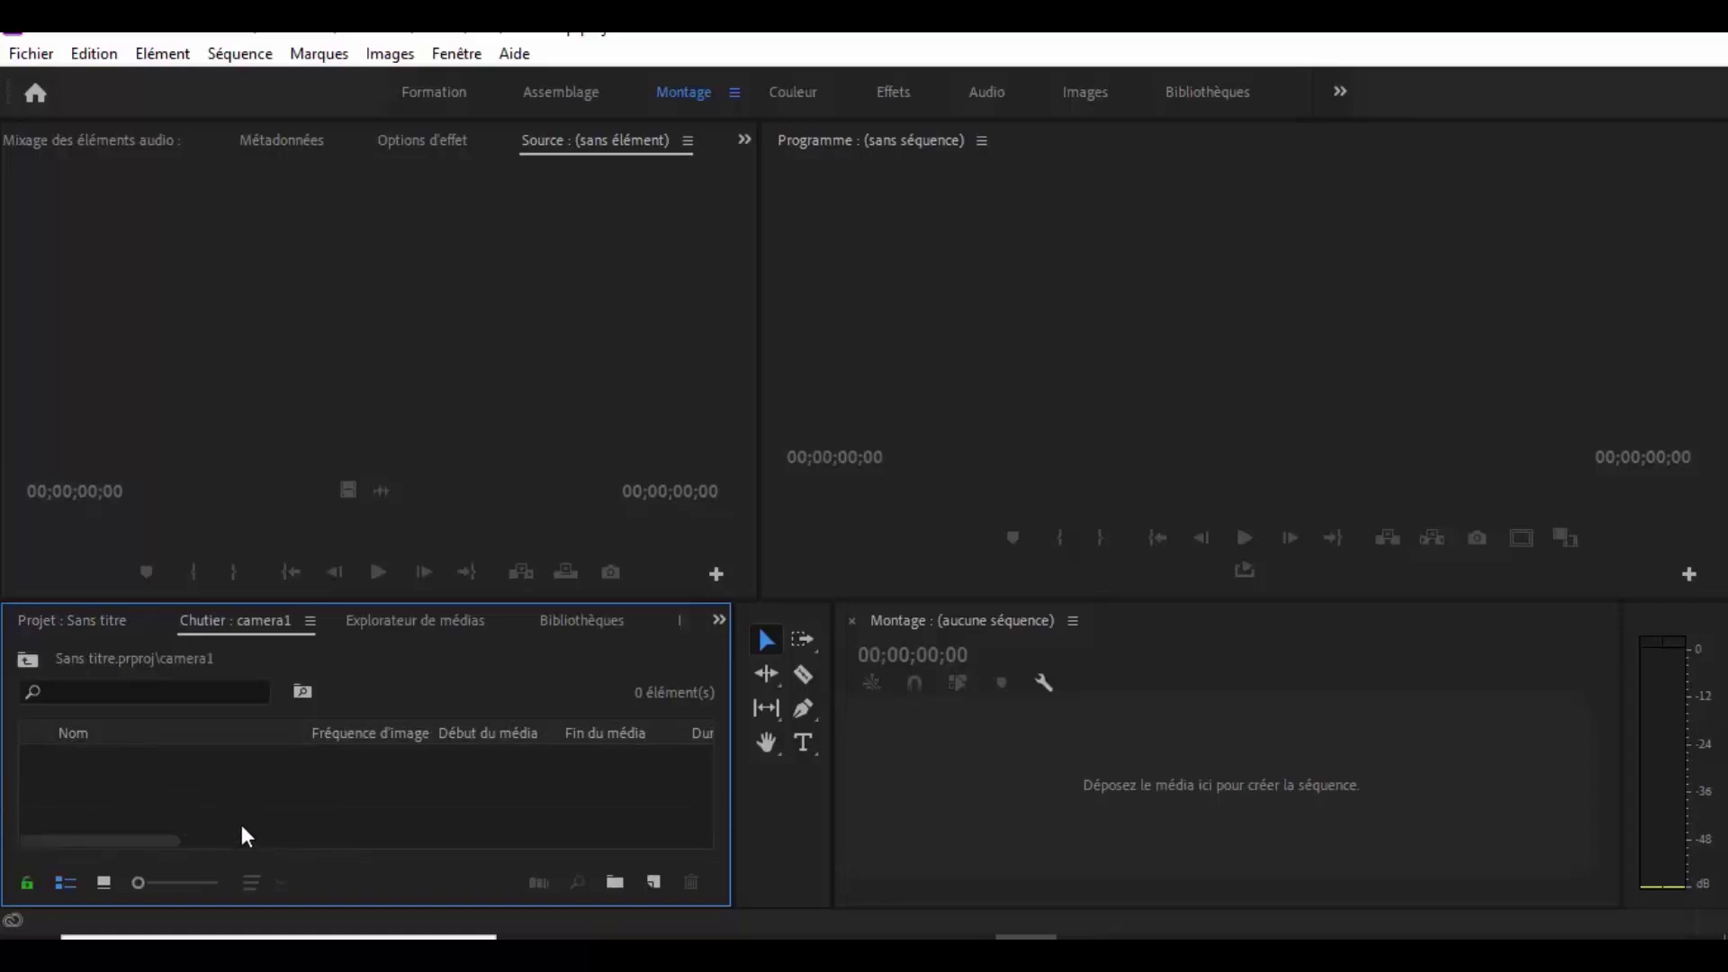
pyautogui.doubleClick(282, 794)
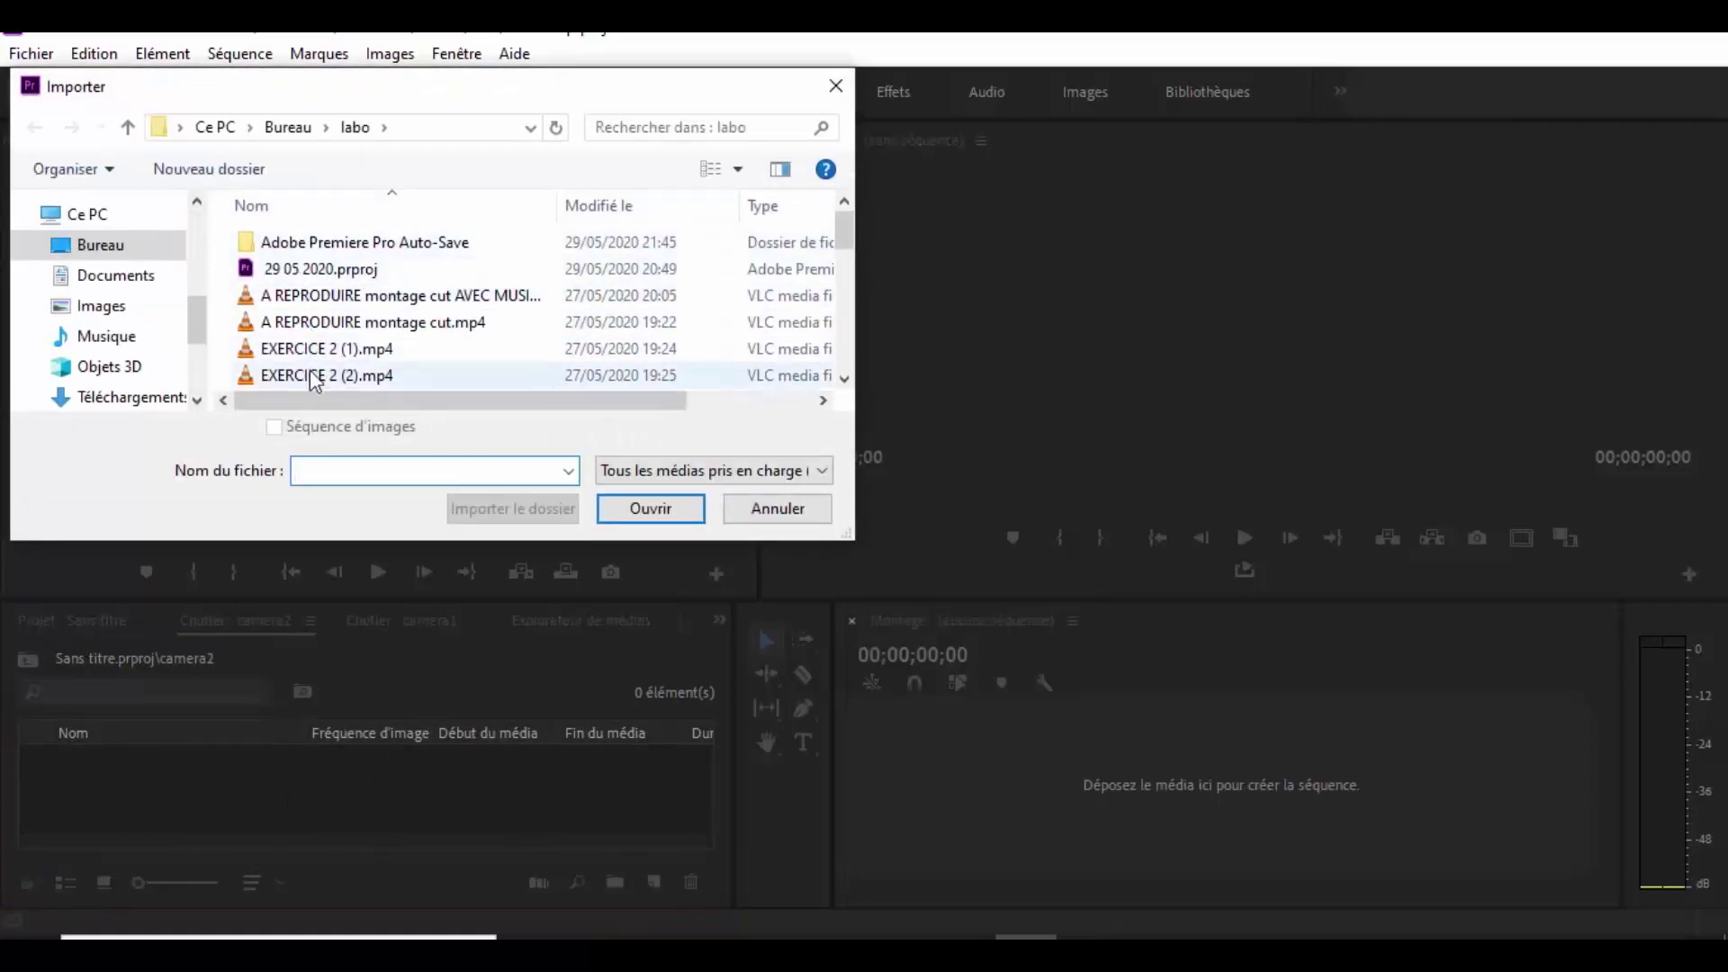
# Import EXERCICE 2 (2).mp4 into the camera2 bin, then return to the project root and collapse the bins.
pyautogui.click(317, 375)
pyautogui.click(672, 510)
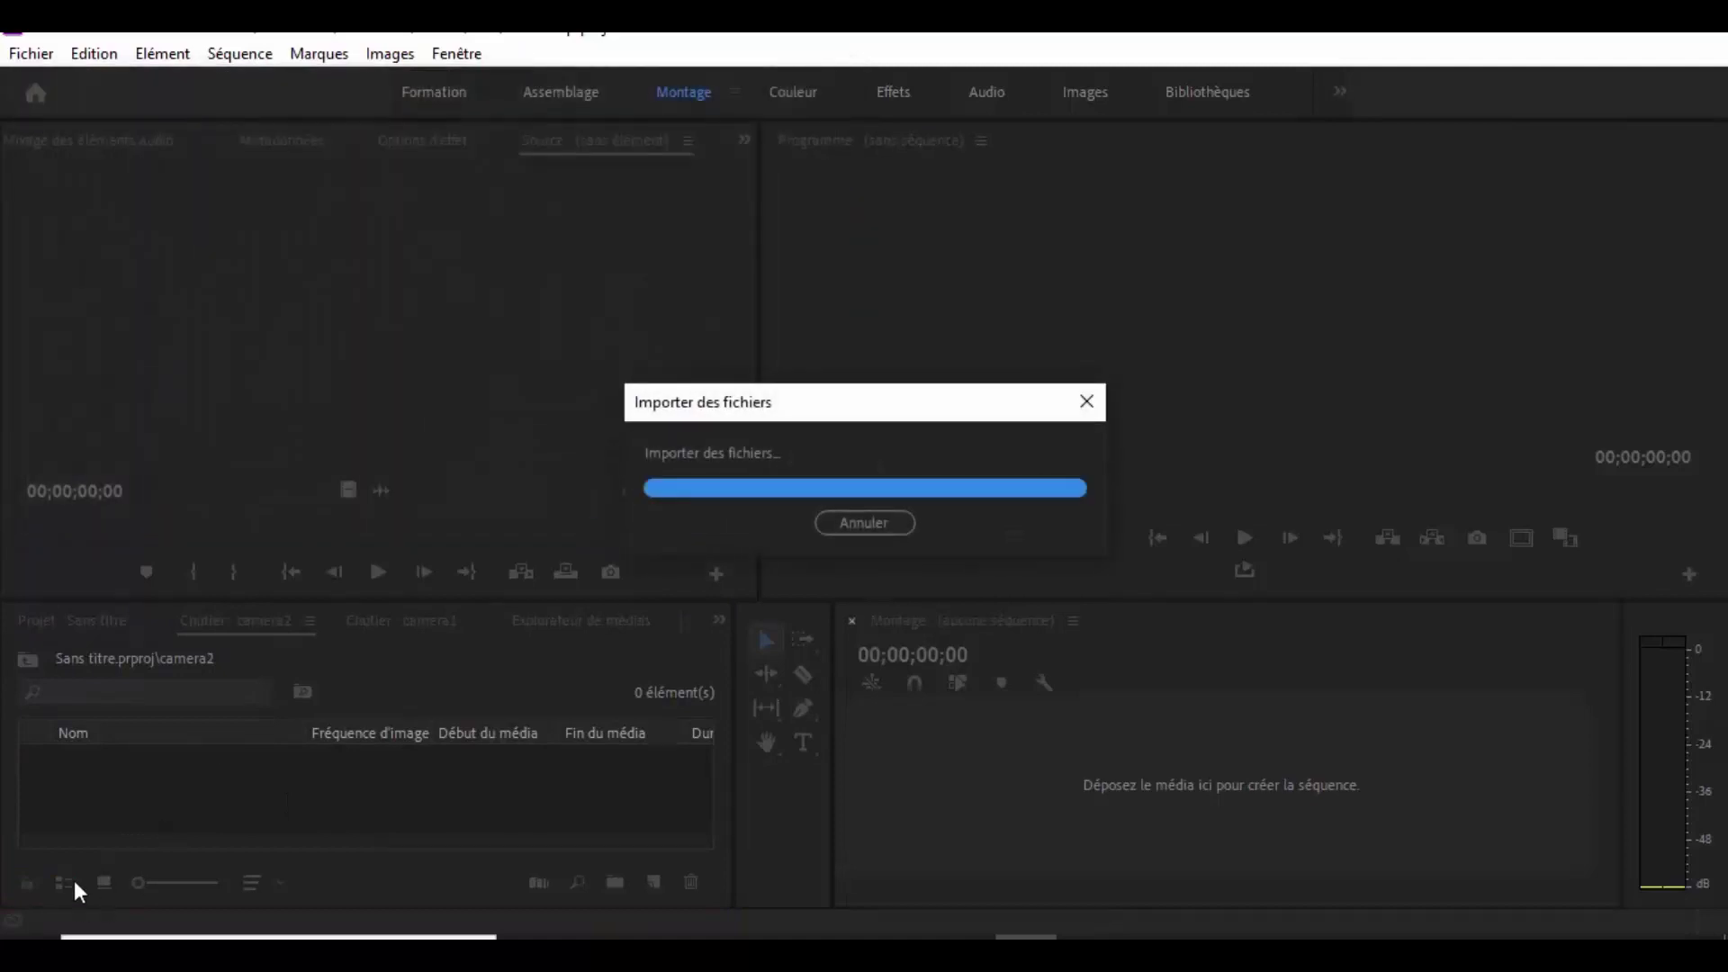
pyautogui.click(56, 619)
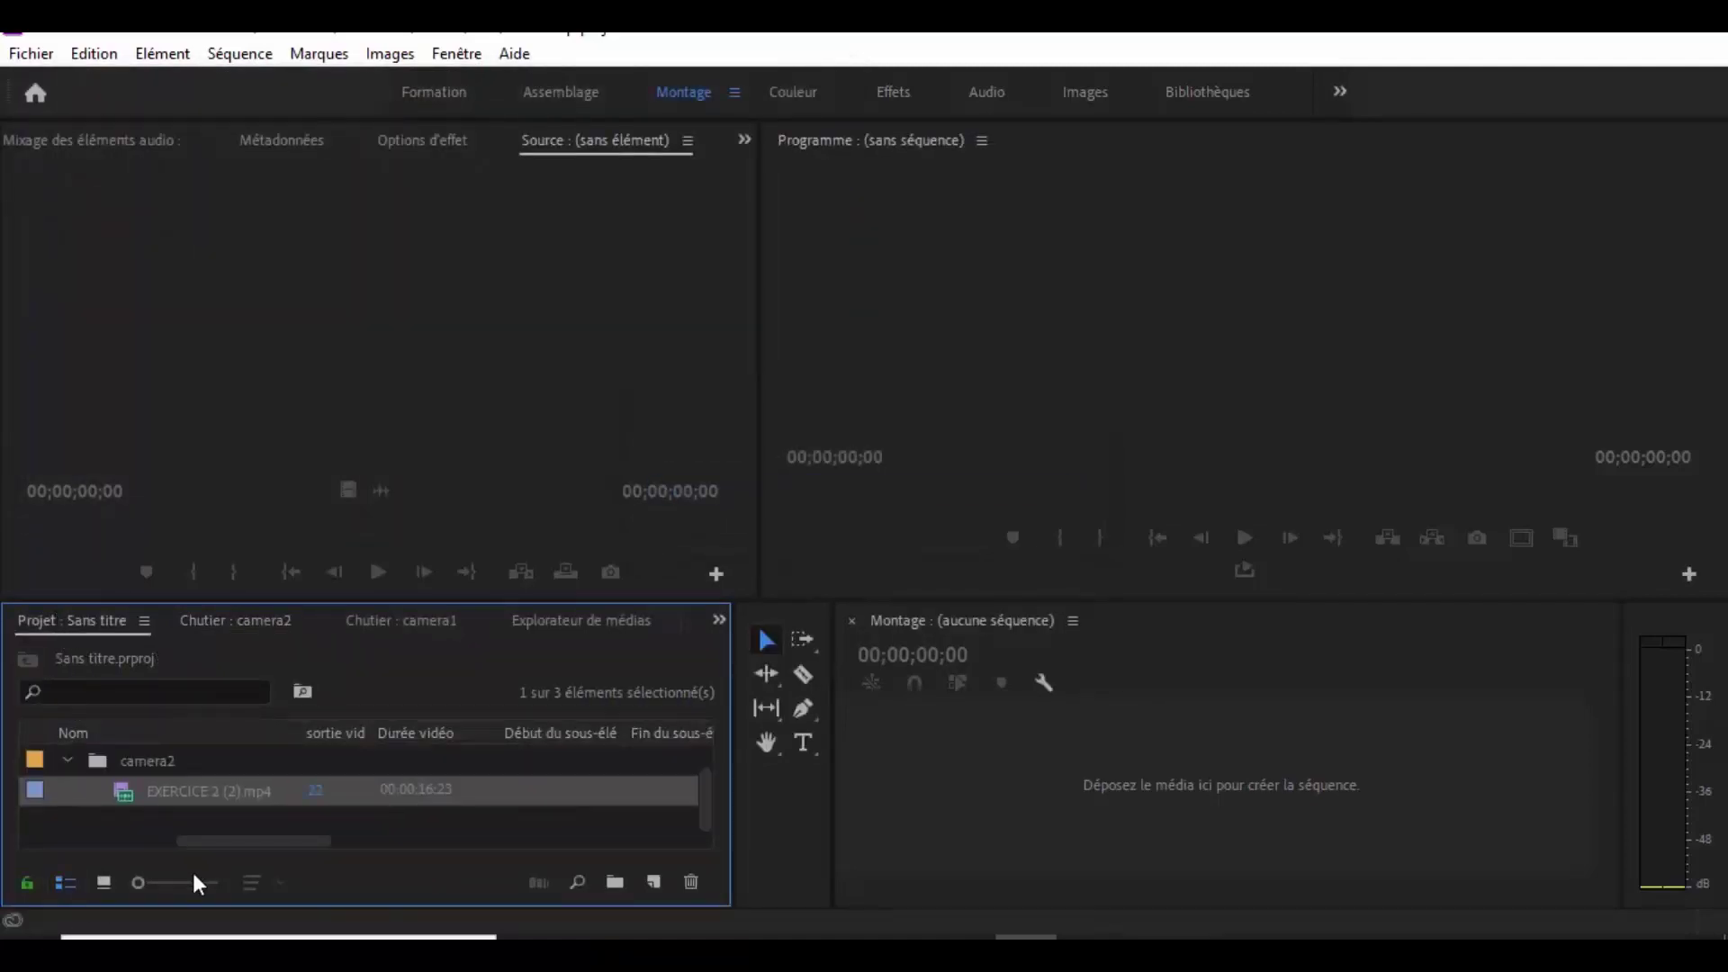
pyautogui.click(108, 822)
pyautogui.click(68, 760)
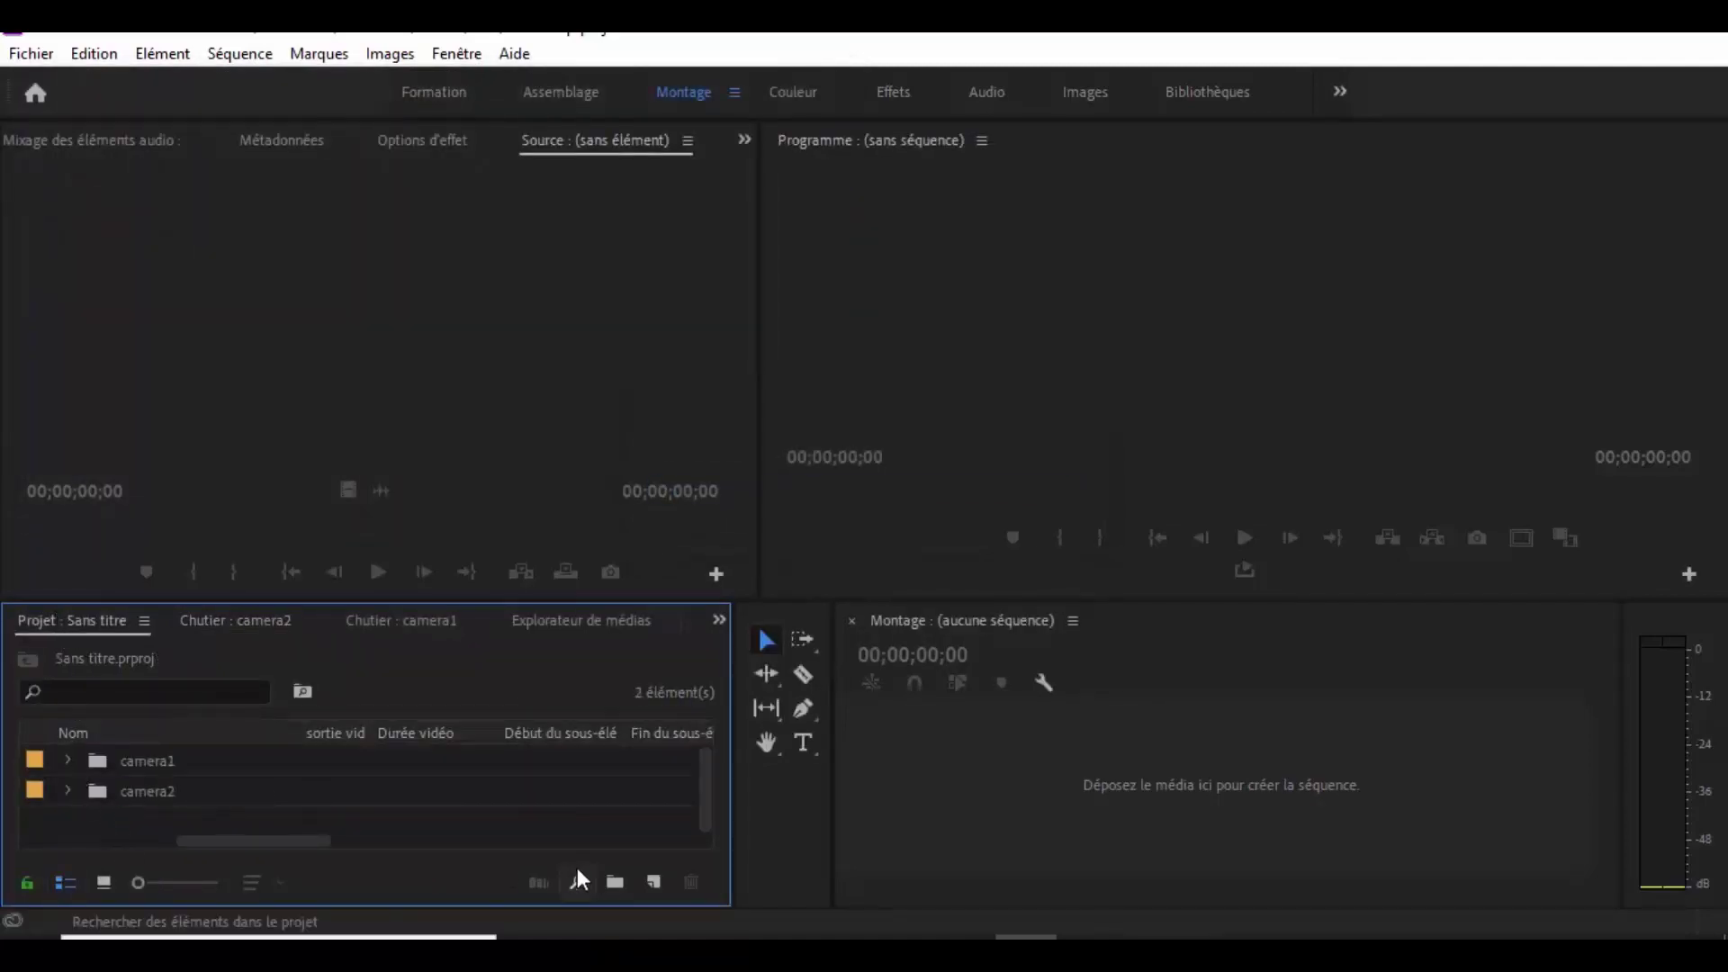
# Create a third bin at the project root and name it CAMERA3.
pyautogui.click(615, 882)
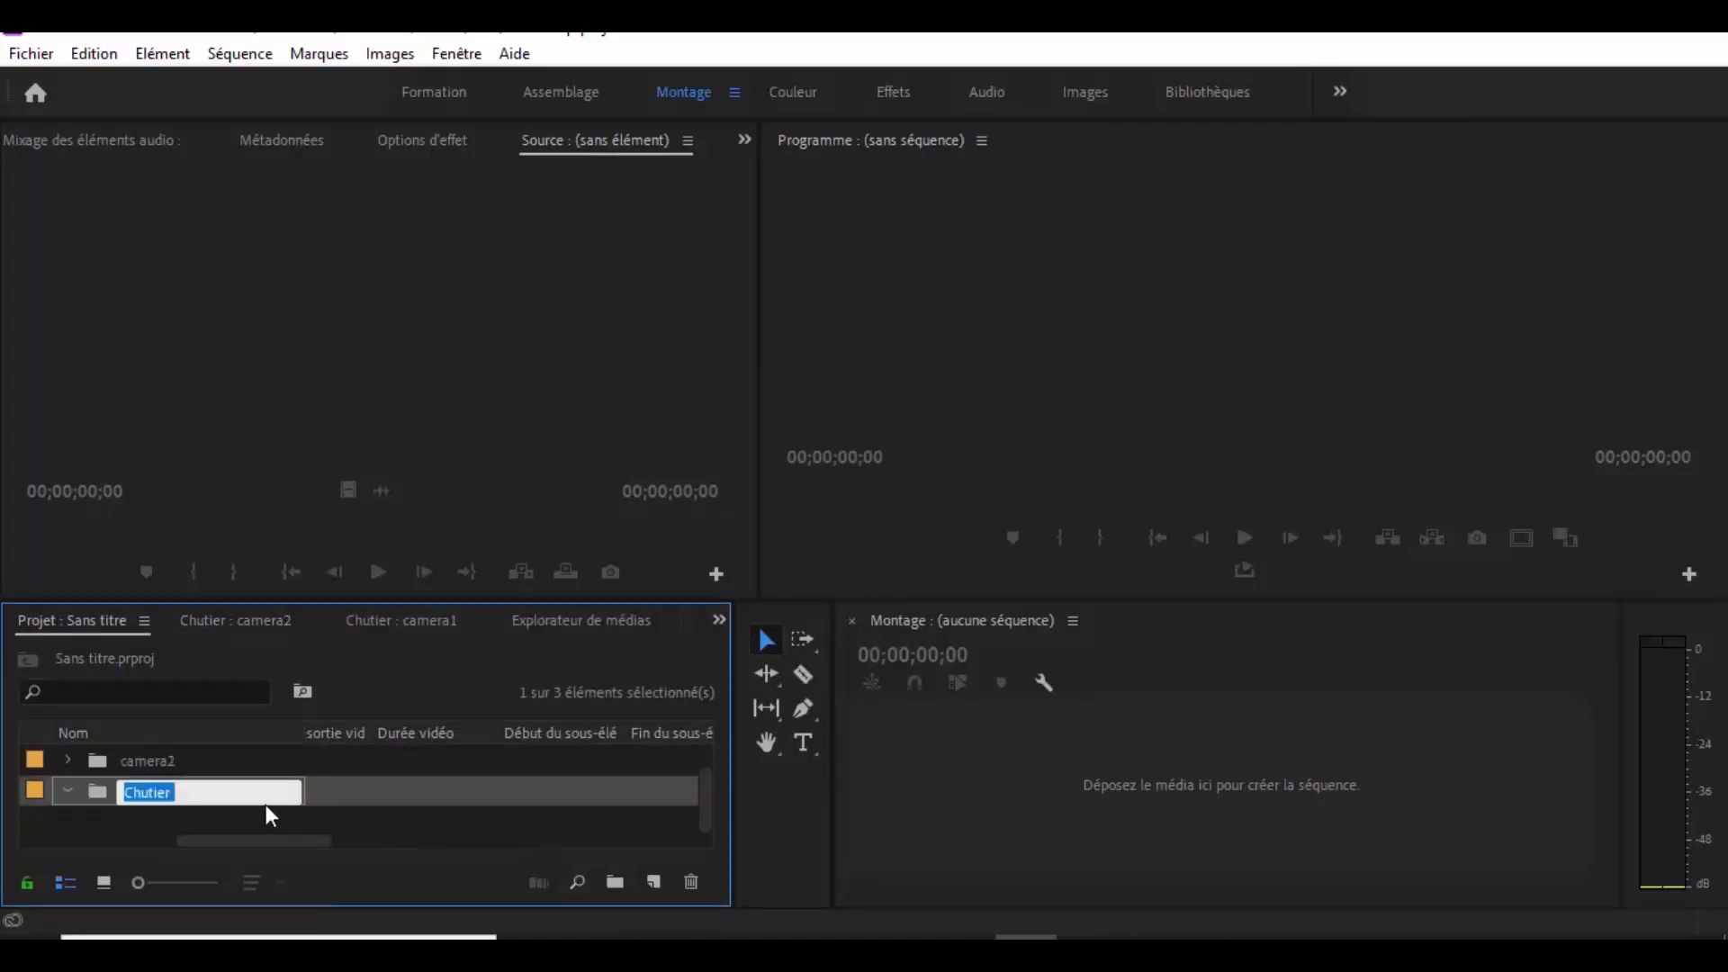
pyautogui.write('CAMERA')
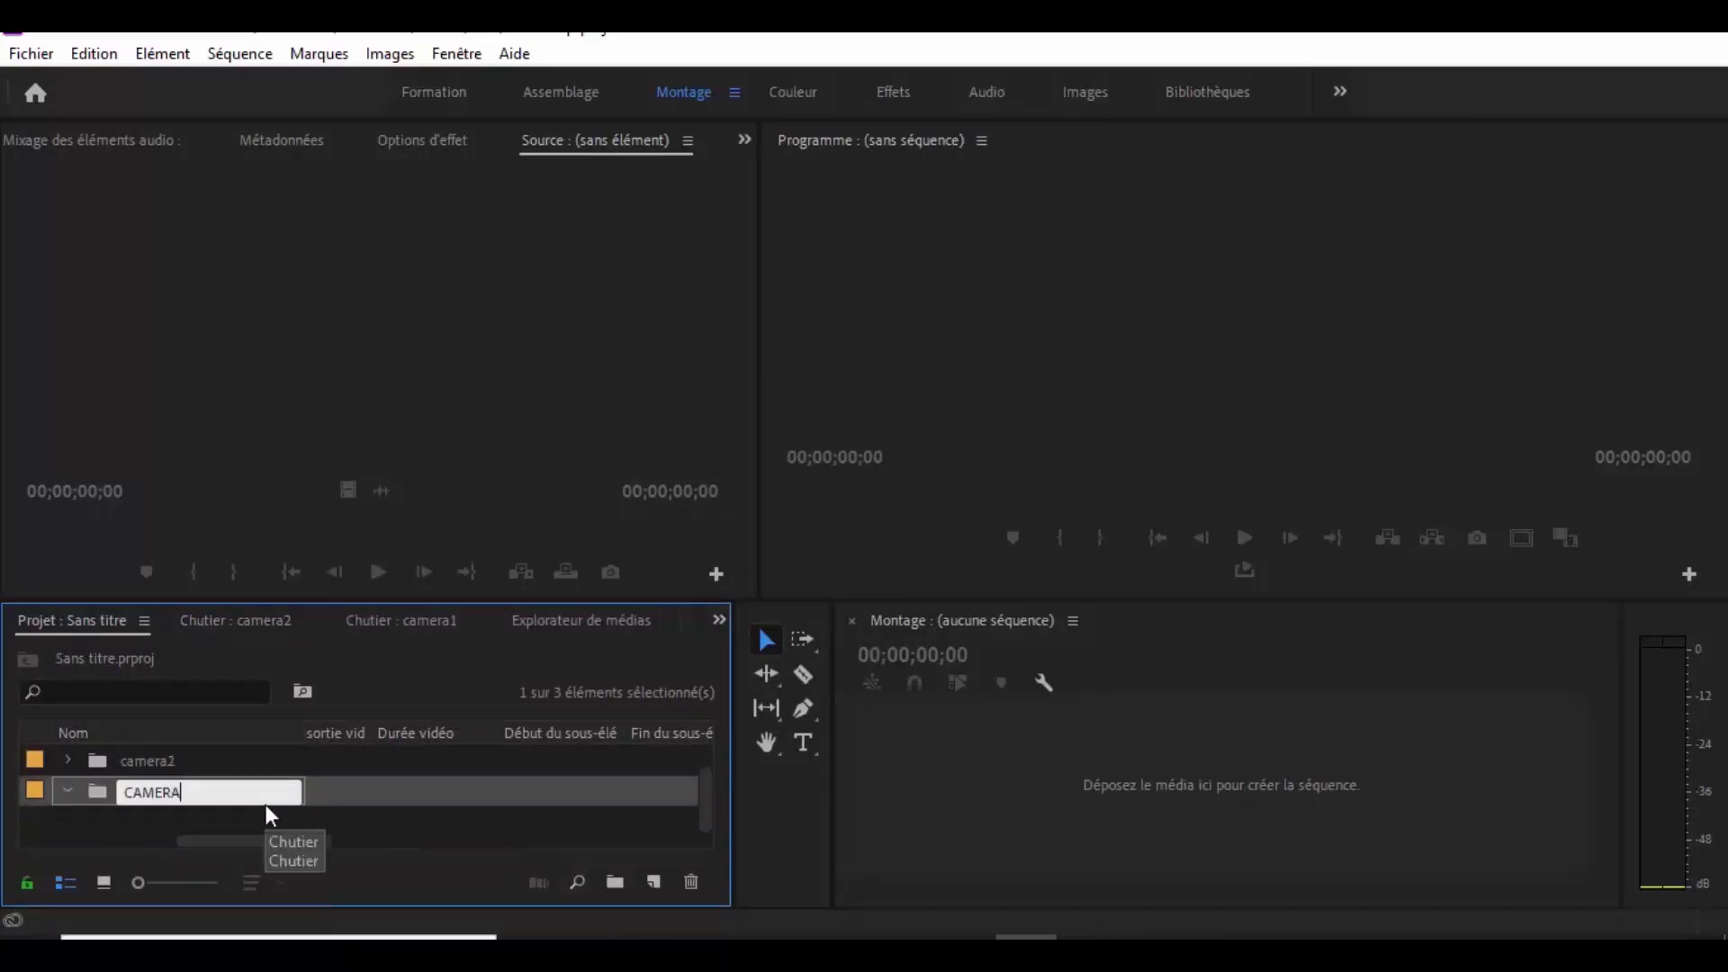
pyautogui.write('3')
# Open the CAMERA3 bin, import EXERCICE 2 (3).mp4 into it and return to the project root.
pyautogui.doubleClick(97, 791)
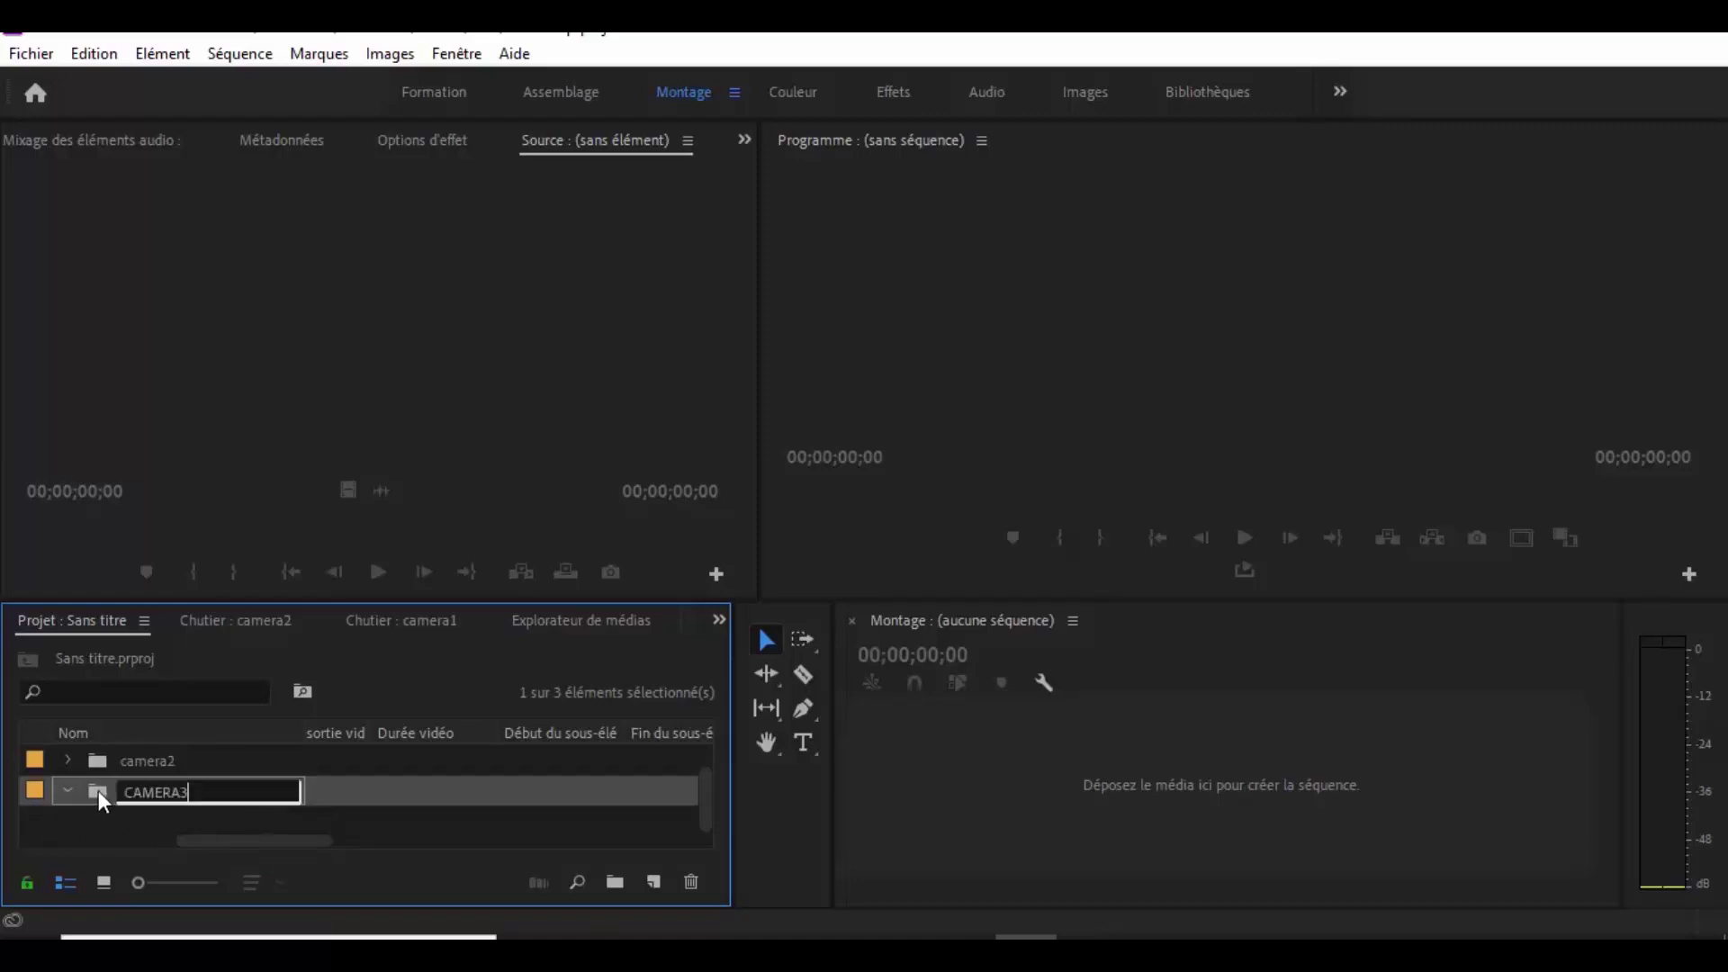
pyautogui.doubleClick(148, 765)
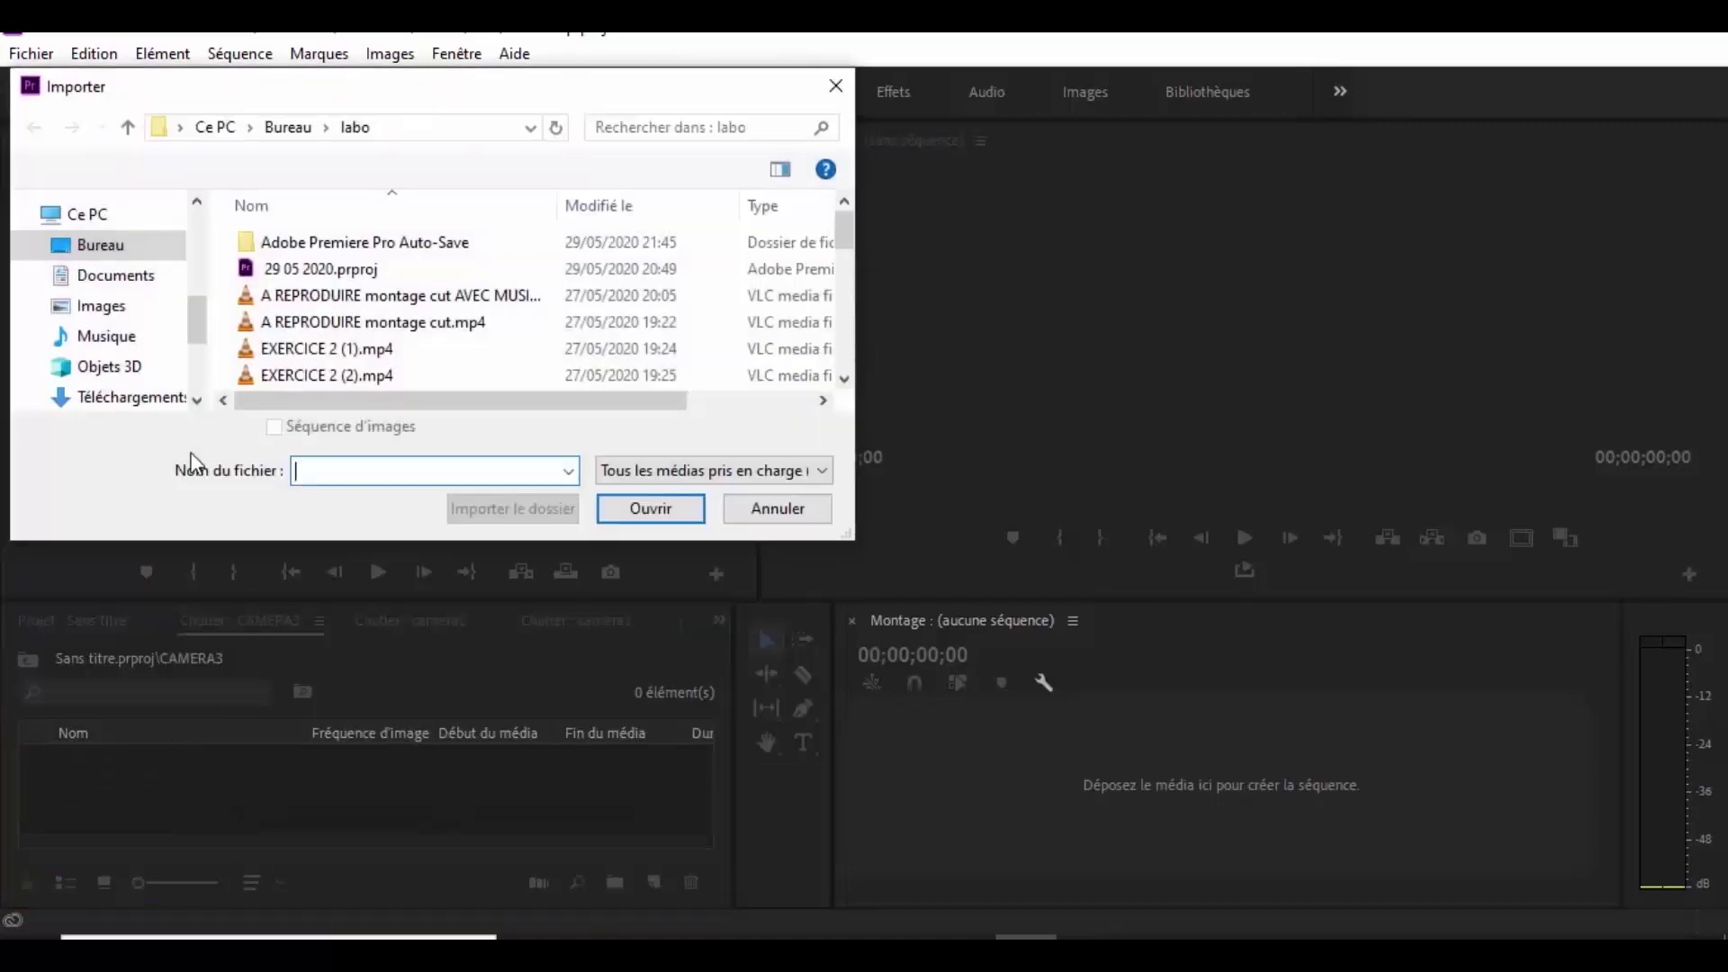
pyautogui.scroll(-1, 309, 376)
pyautogui.click(309, 324)
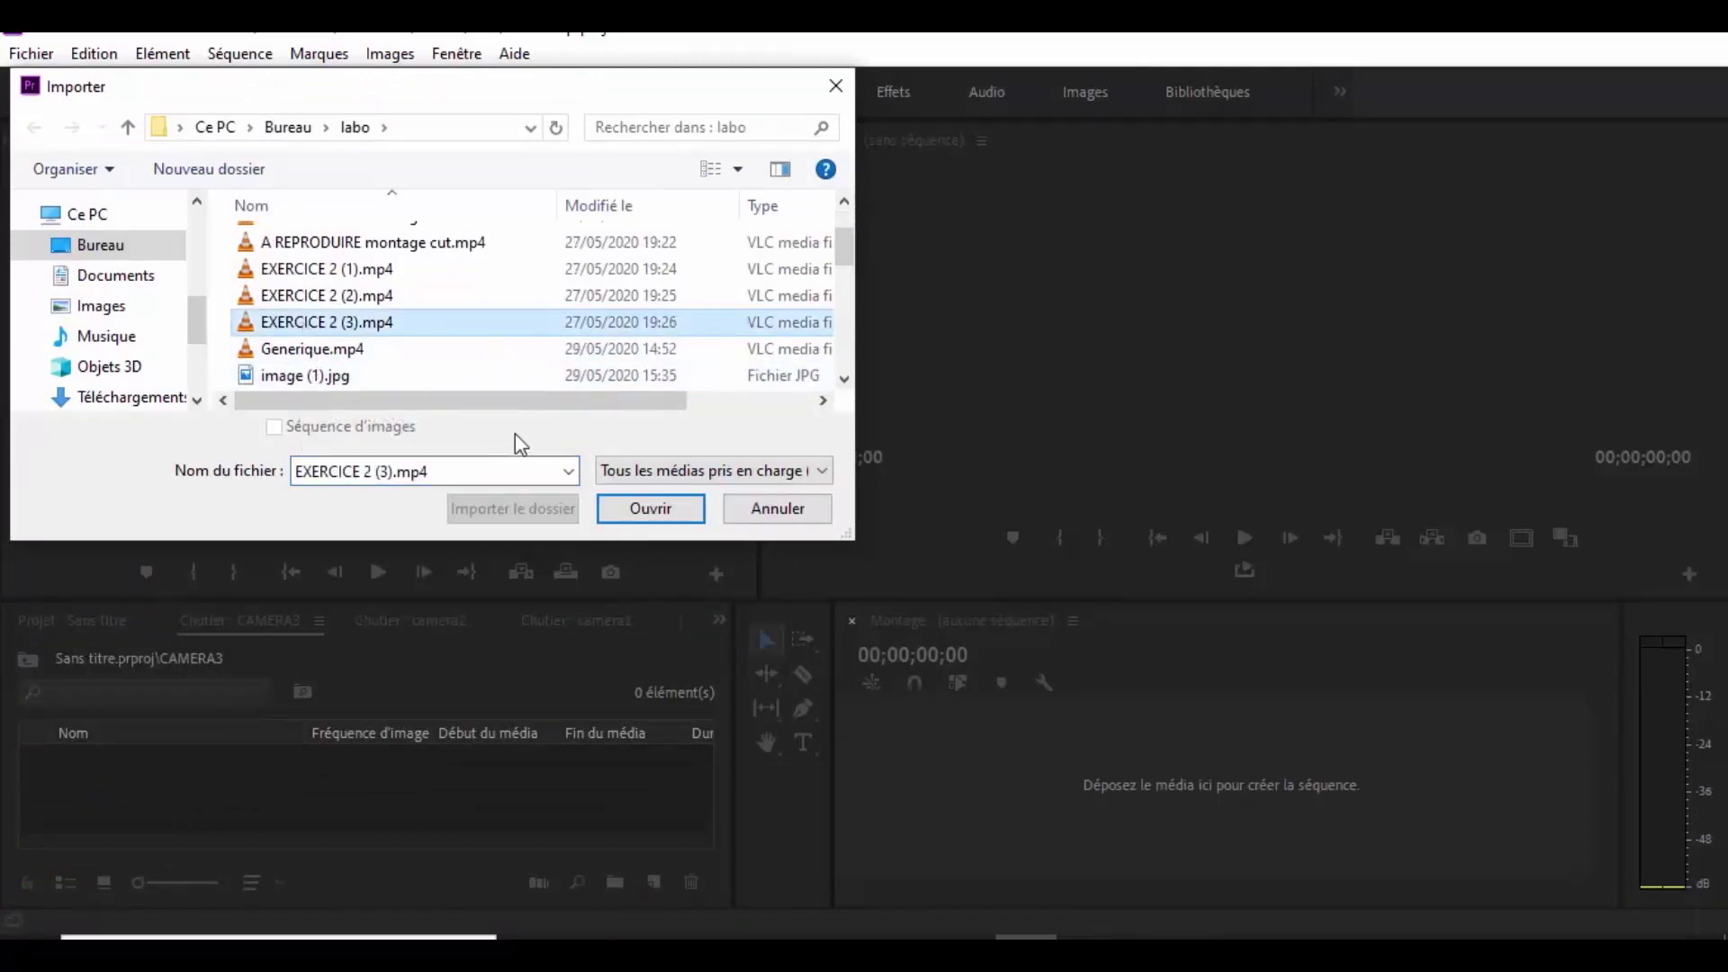
pyautogui.click(645, 510)
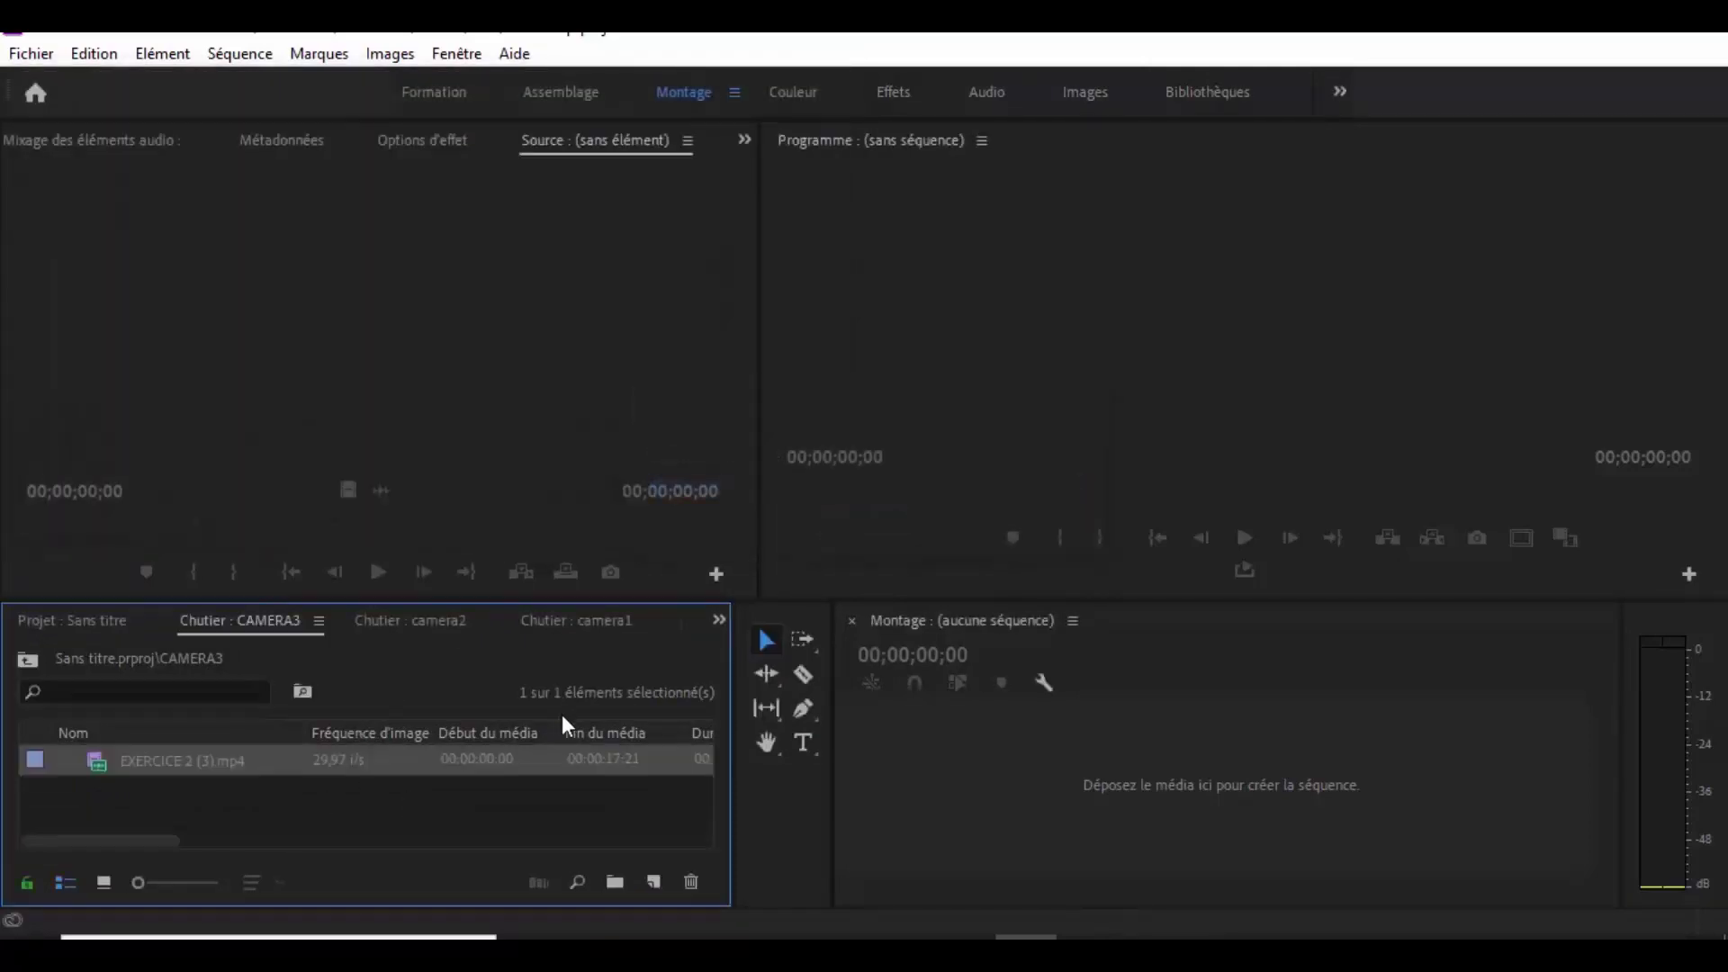
pyautogui.click(109, 623)
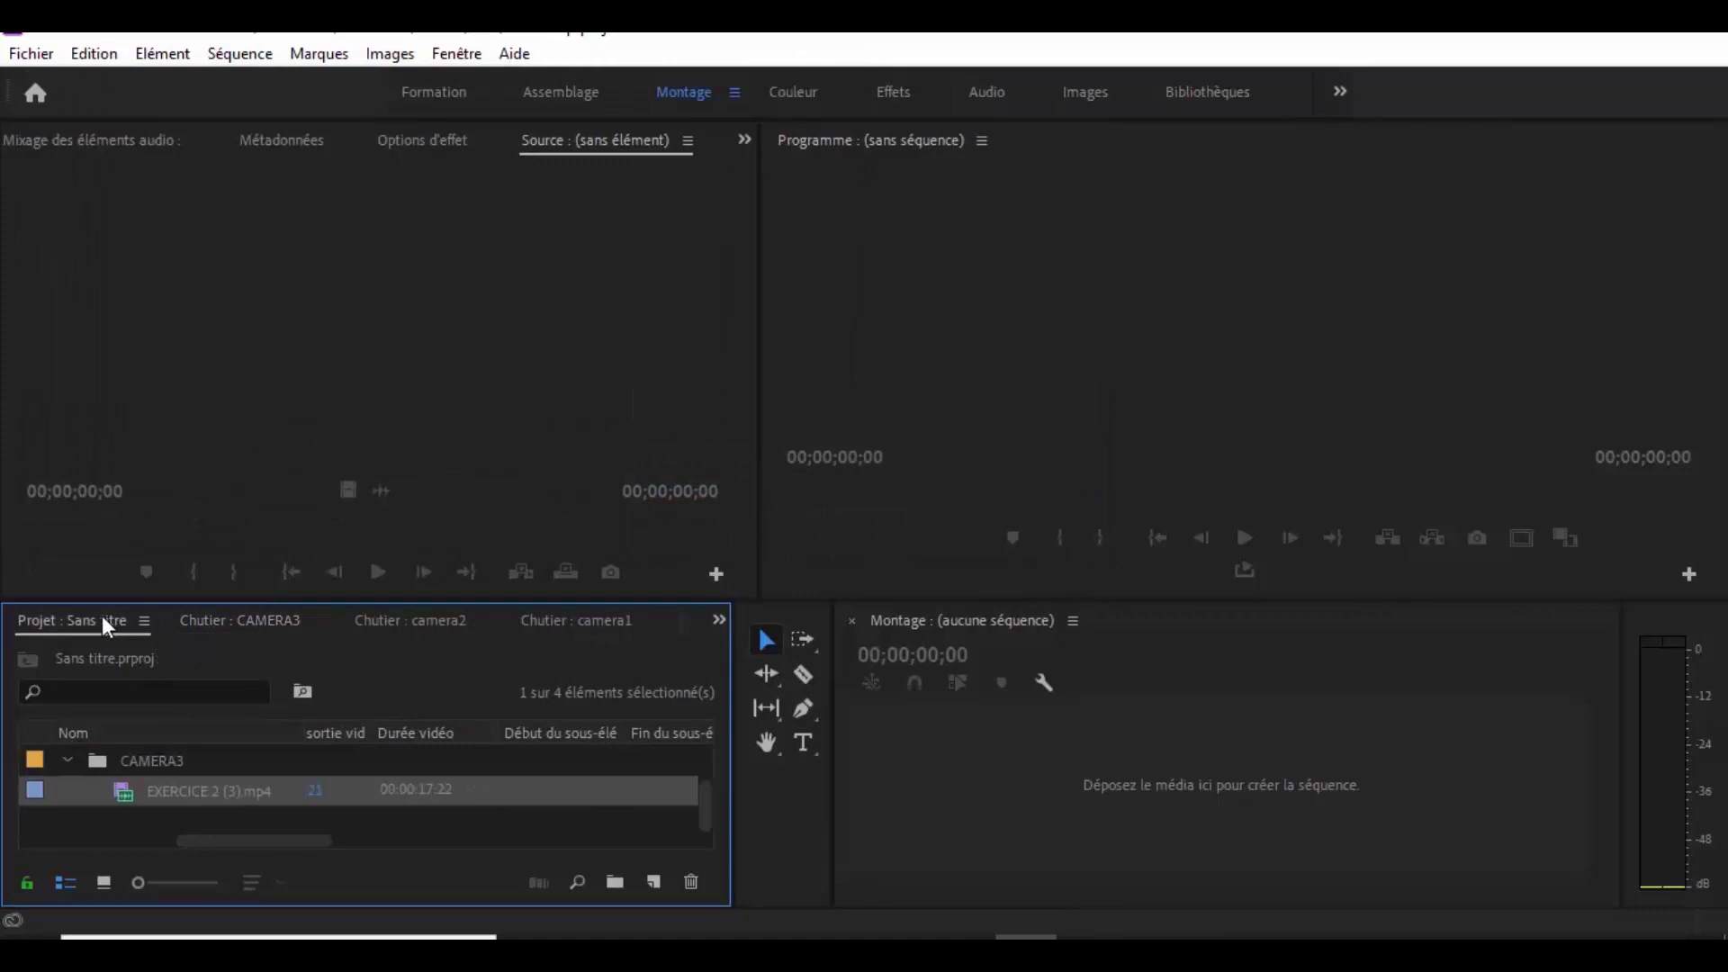
# Check the contents of the CAMERA3, camera2 and camera1 bins, then go back to the project root.
pyautogui.click(239, 620)
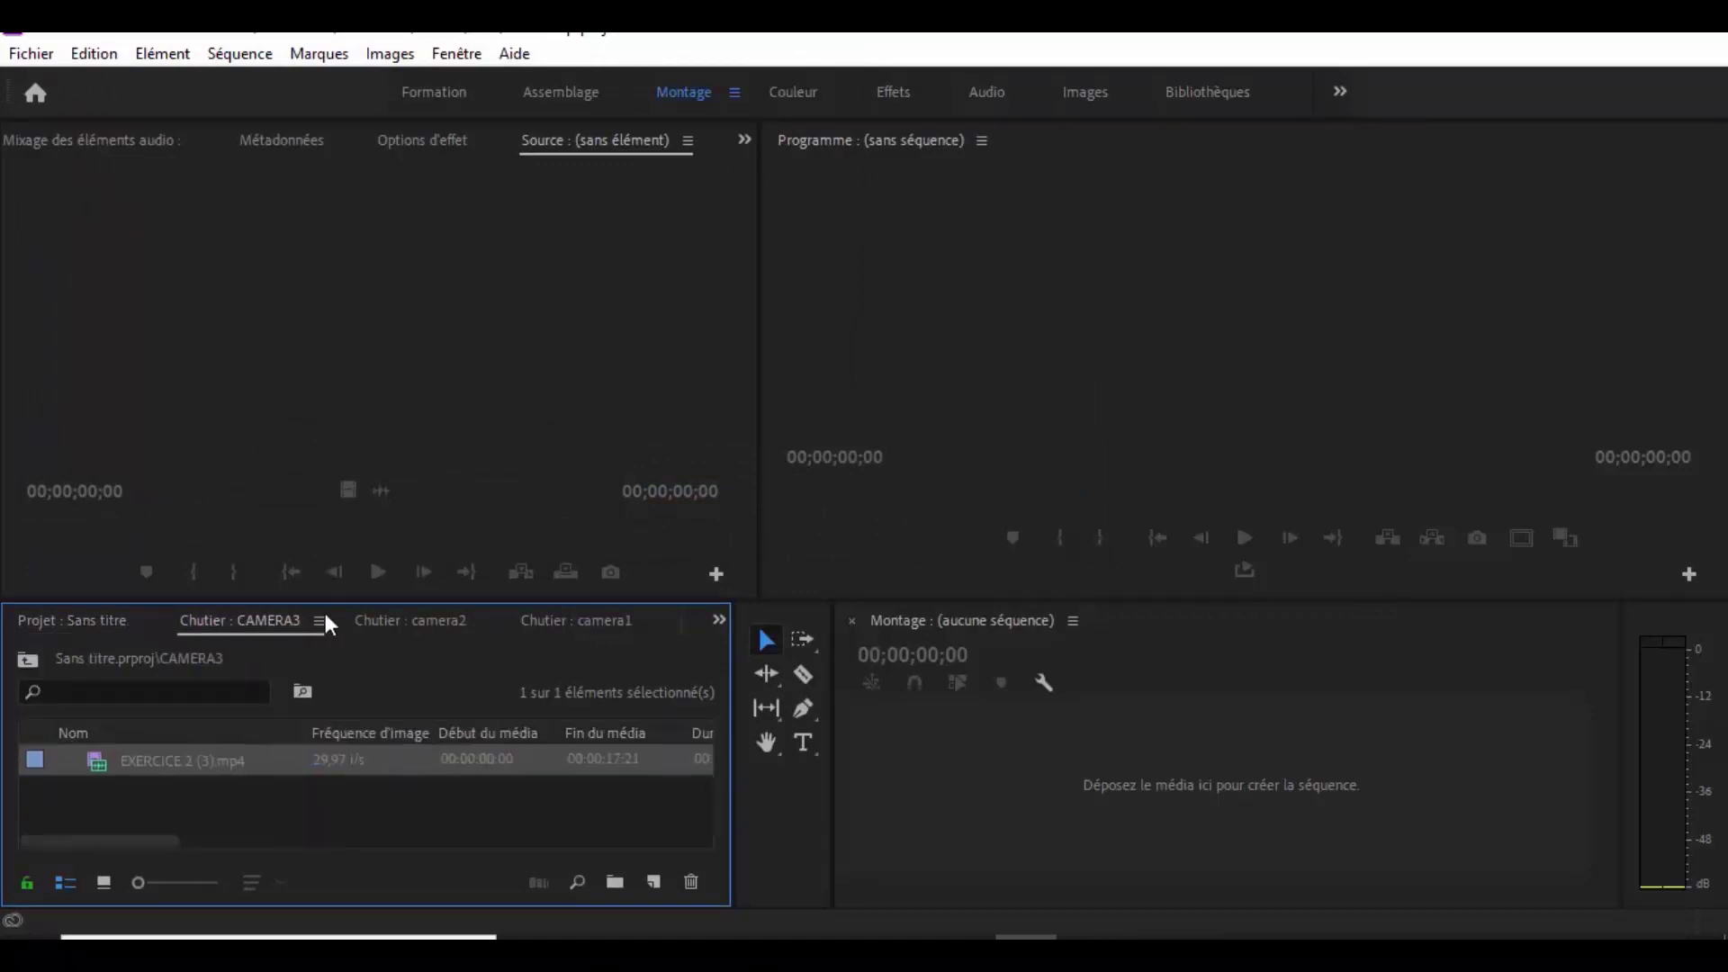
pyautogui.click(389, 620)
pyautogui.click(257, 620)
pyautogui.click(386, 620)
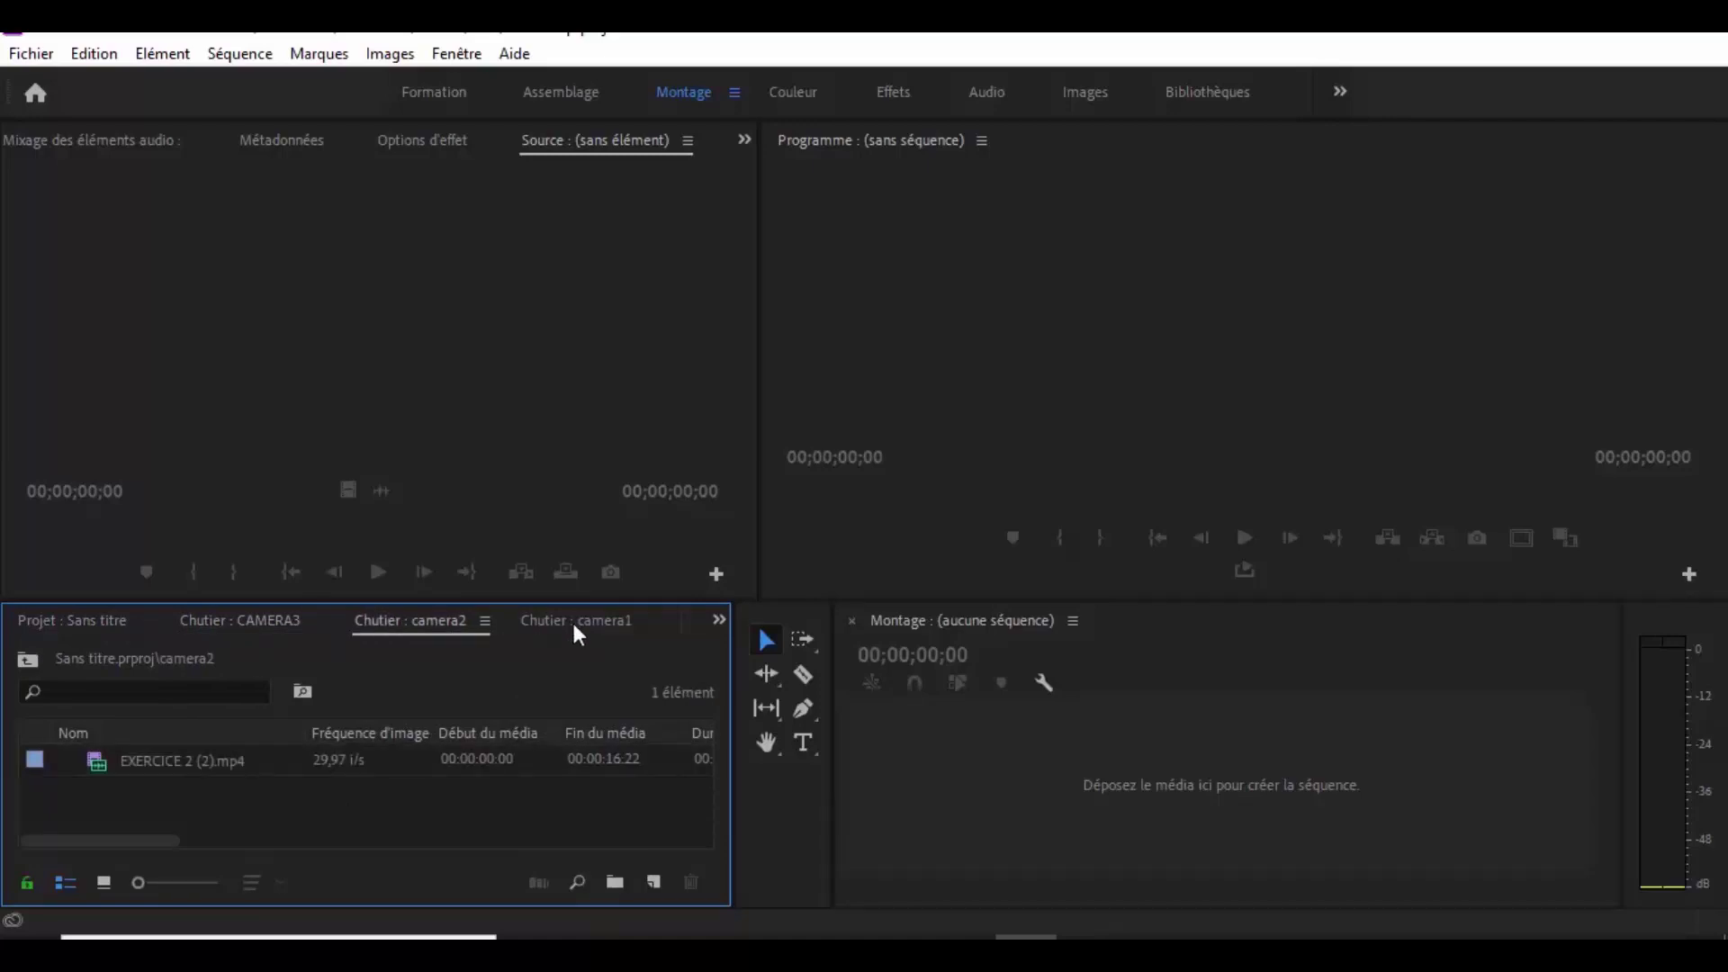
pyautogui.click(570, 620)
pyautogui.click(230, 619)
pyautogui.click(57, 615)
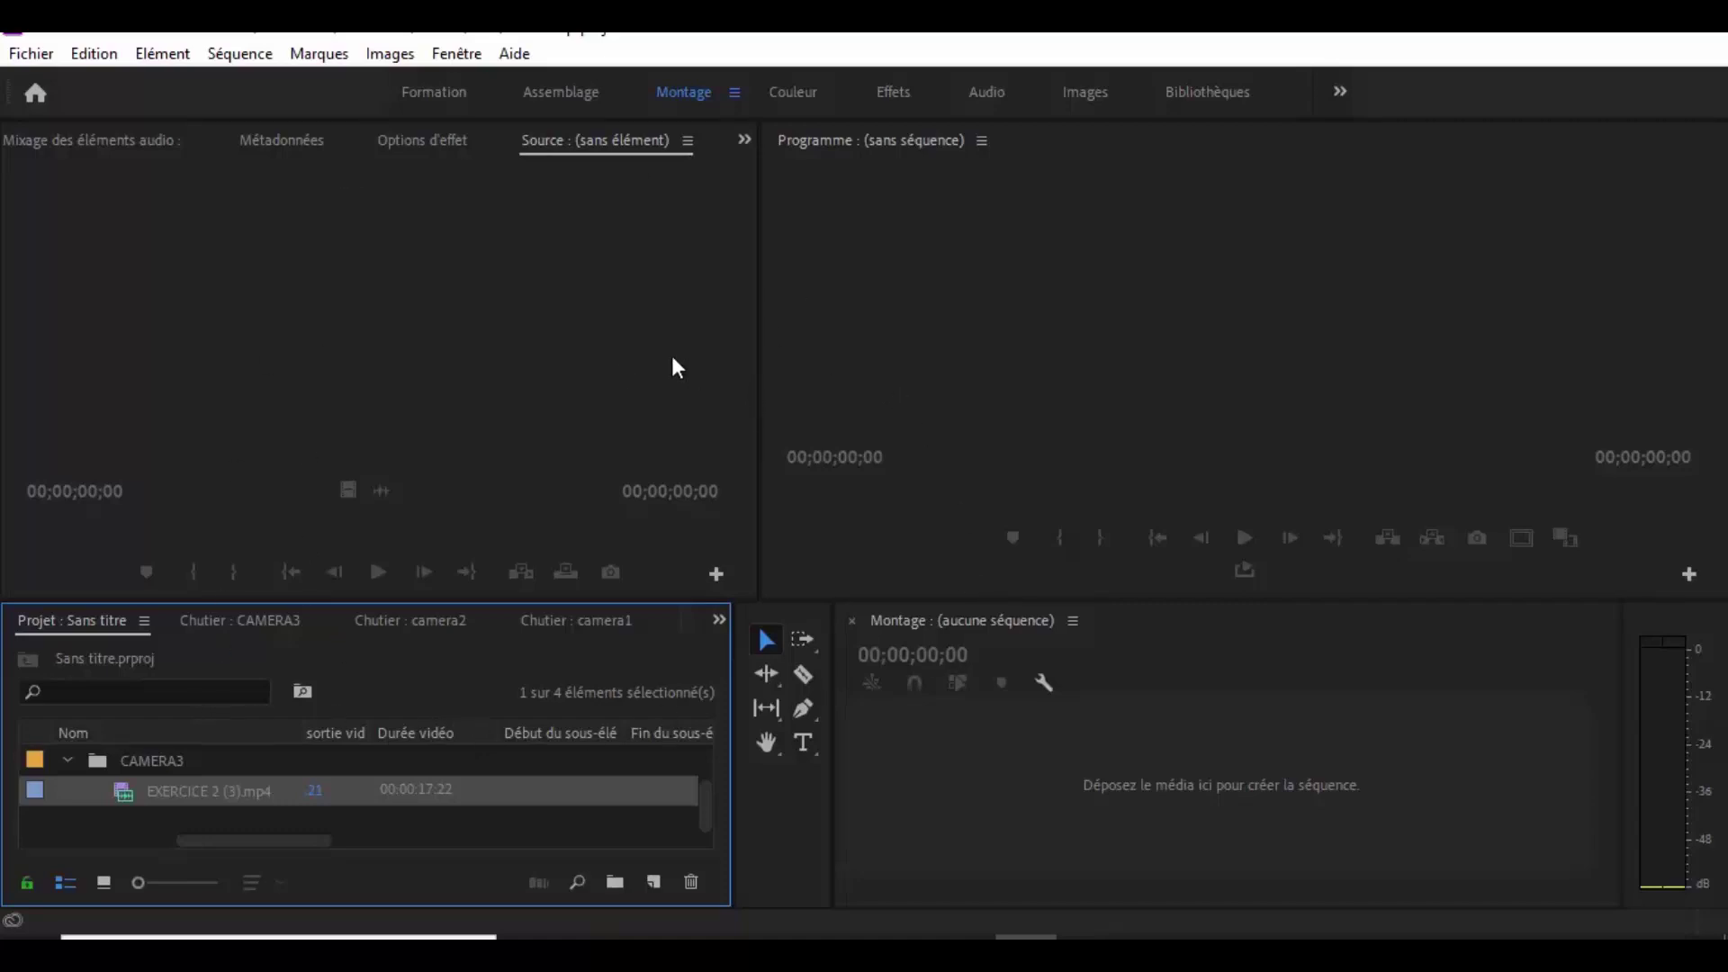
# Collapse the CAMERA3 bin and create a sequence in the empty timeline from the EXERCICE 2 (1).mp4 clip of camera1.
pyautogui.click(67, 762)
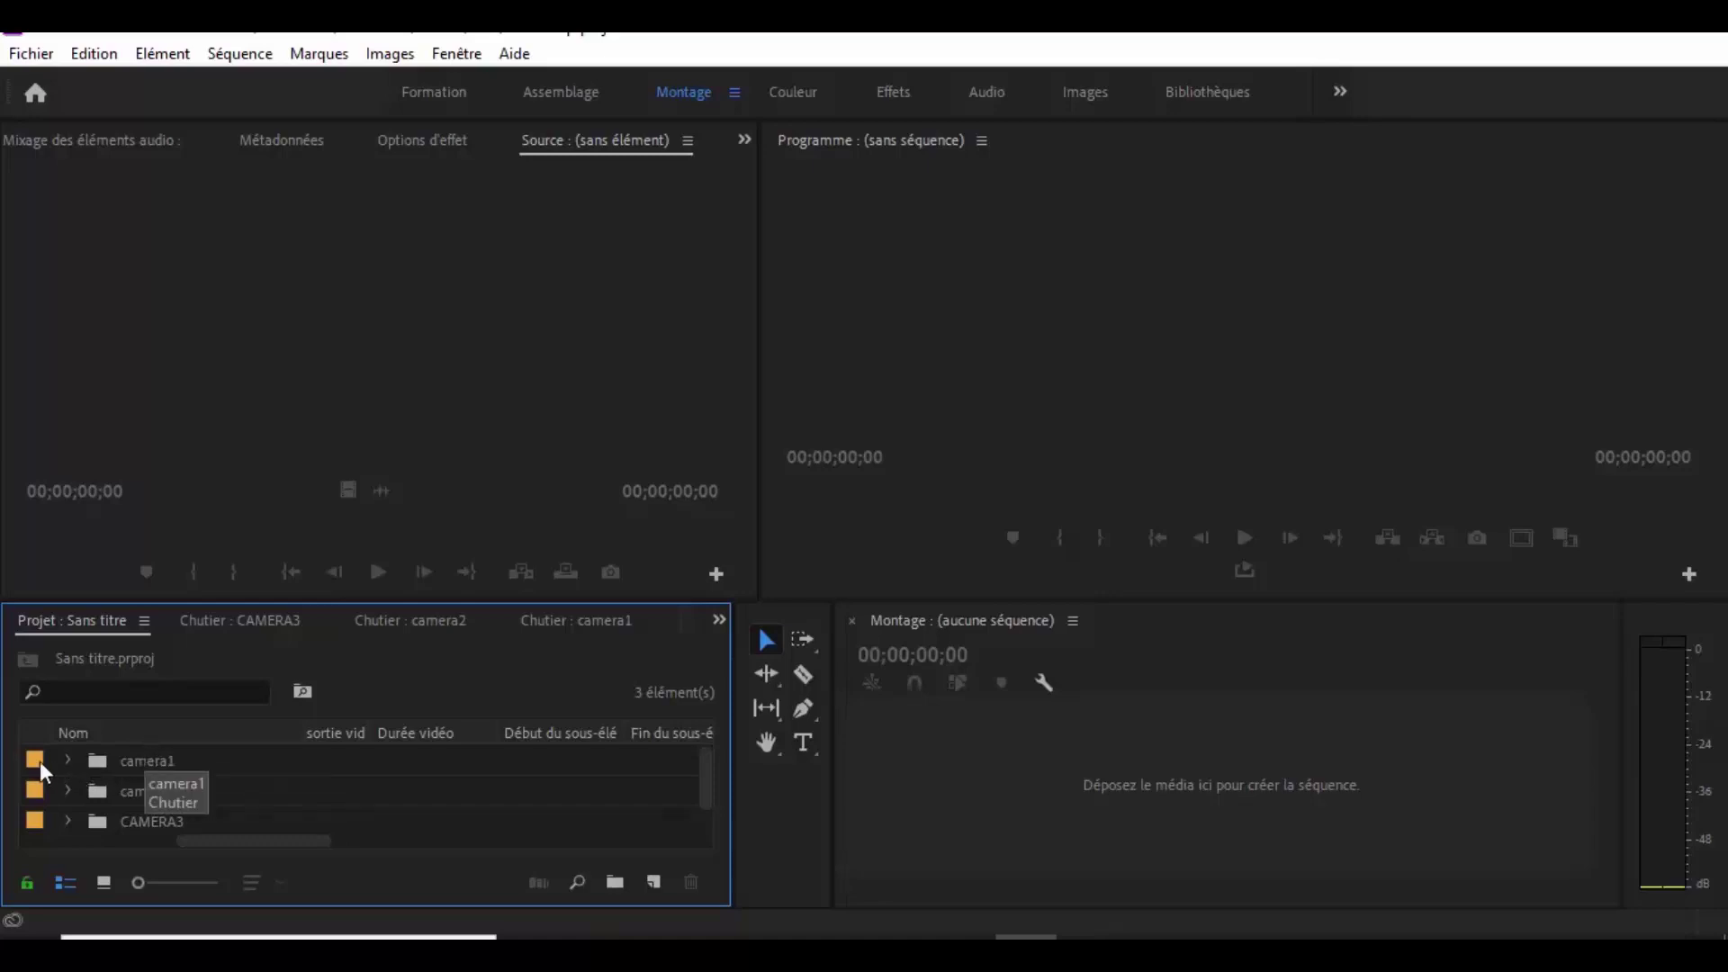
pyautogui.moveTo(94, 760); pyautogui.dragTo(993, 763)
pyautogui.doubleClick(103, 763)
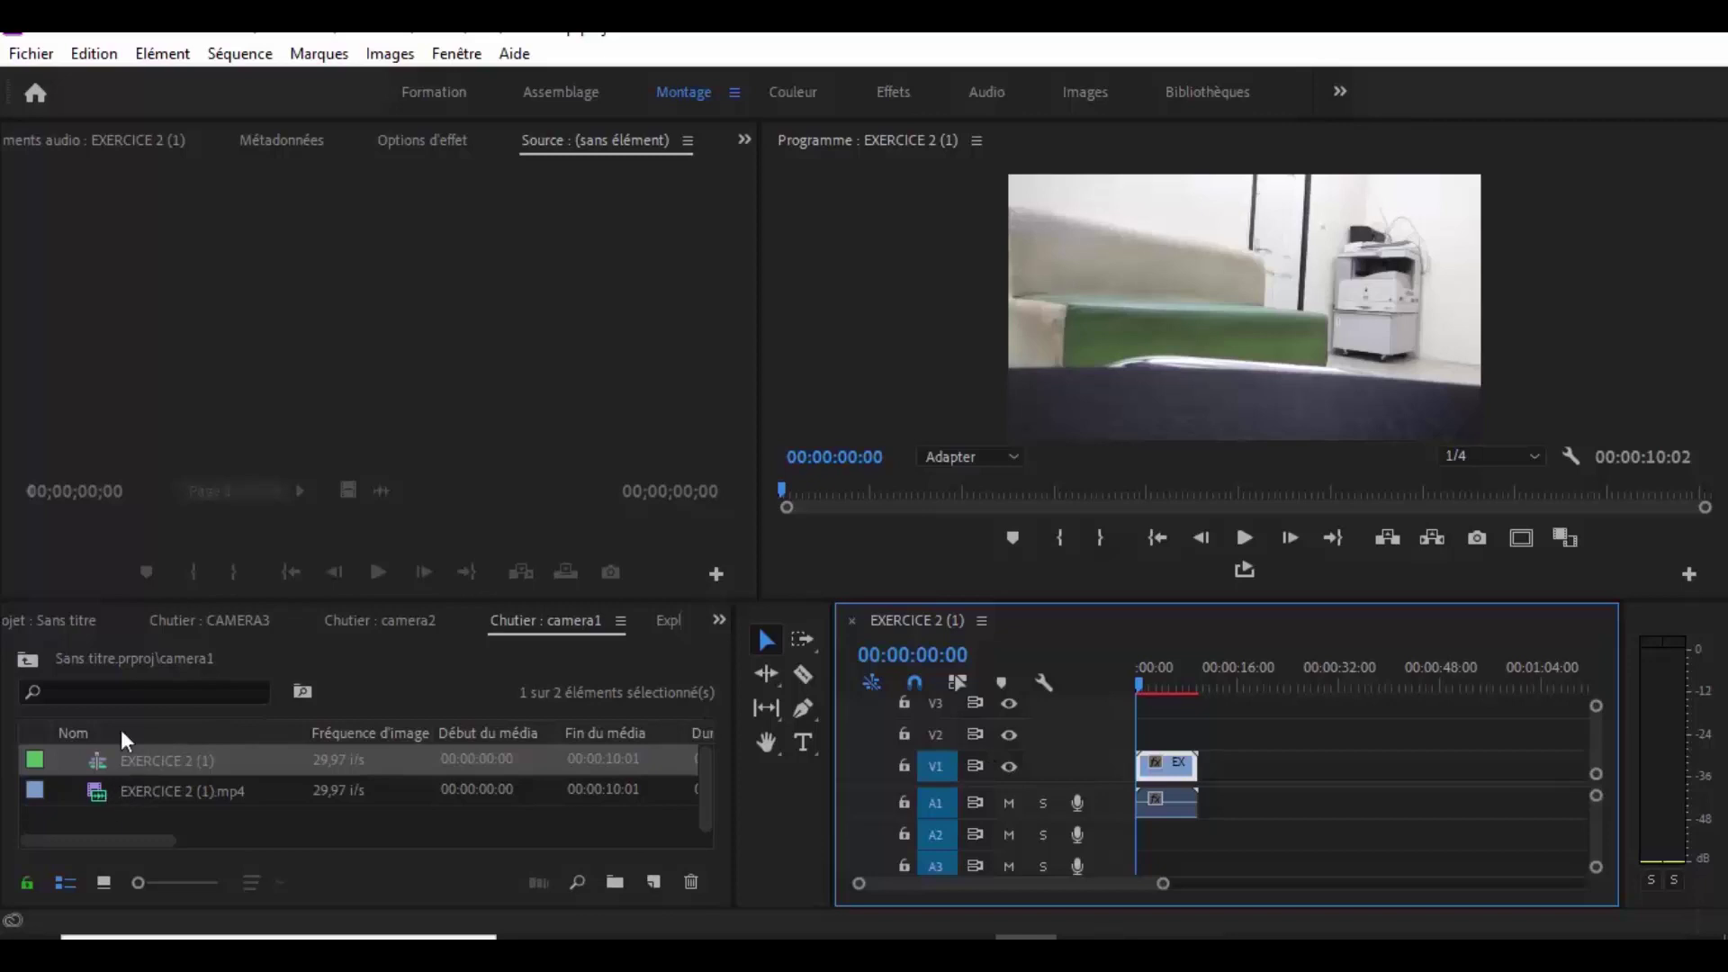
# Place EXERCICE 2 (2).mp4 from the camera2 bin on track V1 directly after the first clip.
pyautogui.click(49, 621)
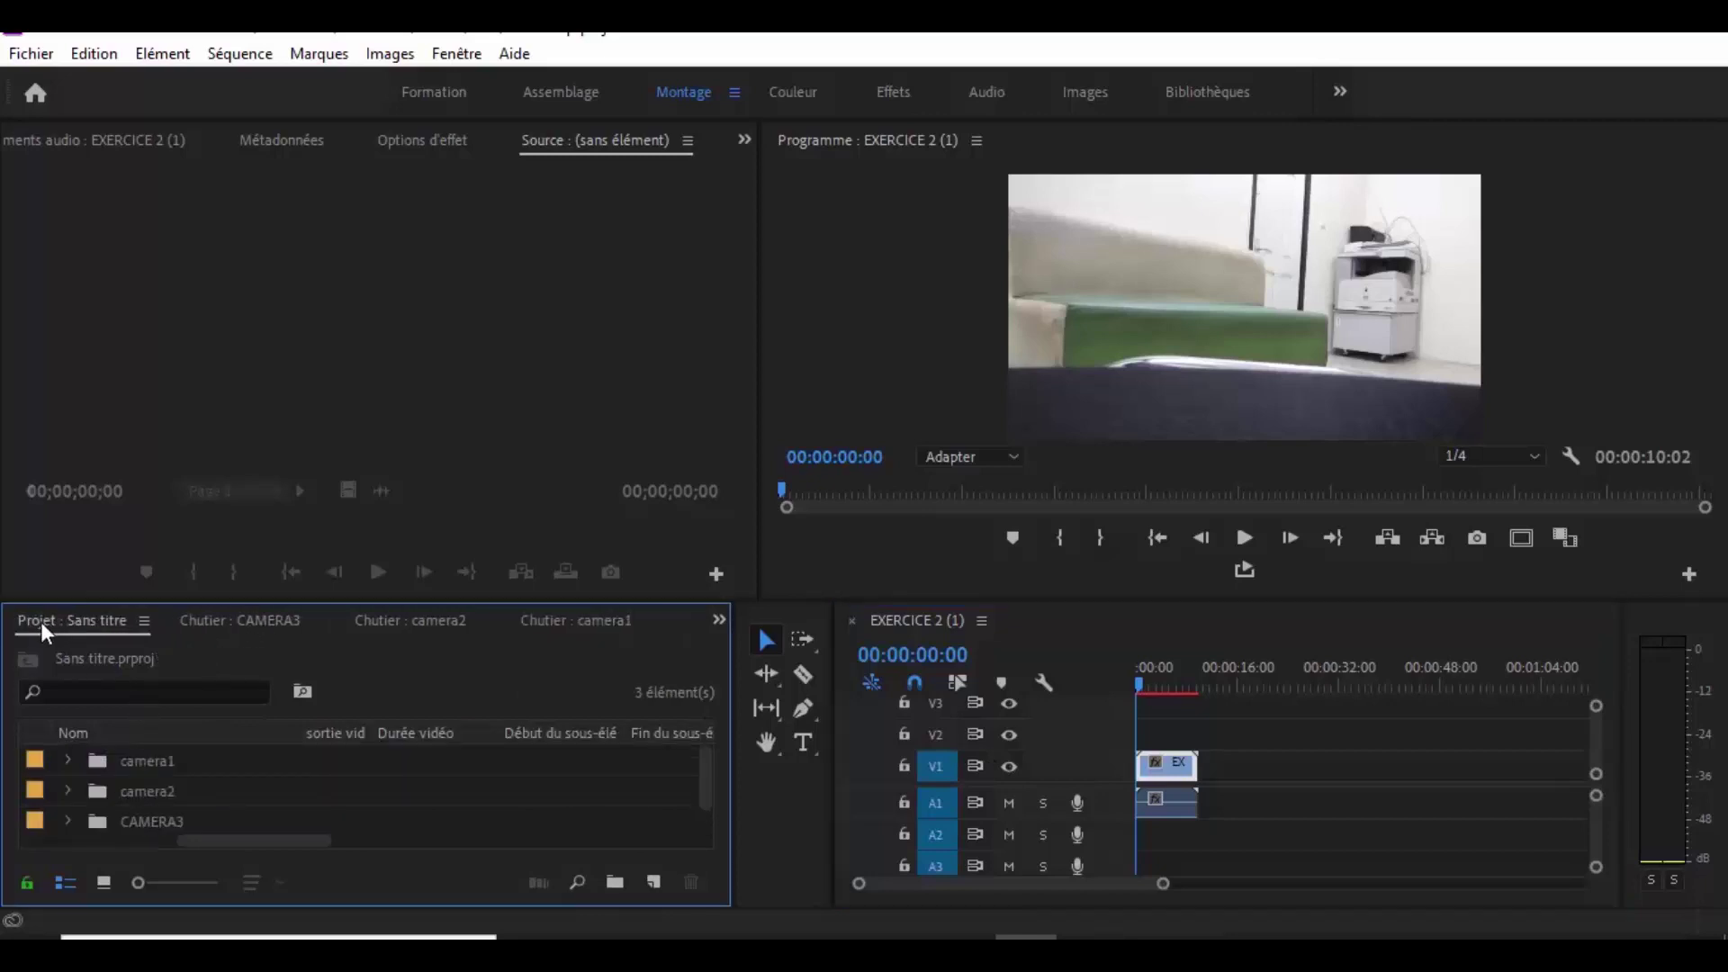
pyautogui.click(131, 800)
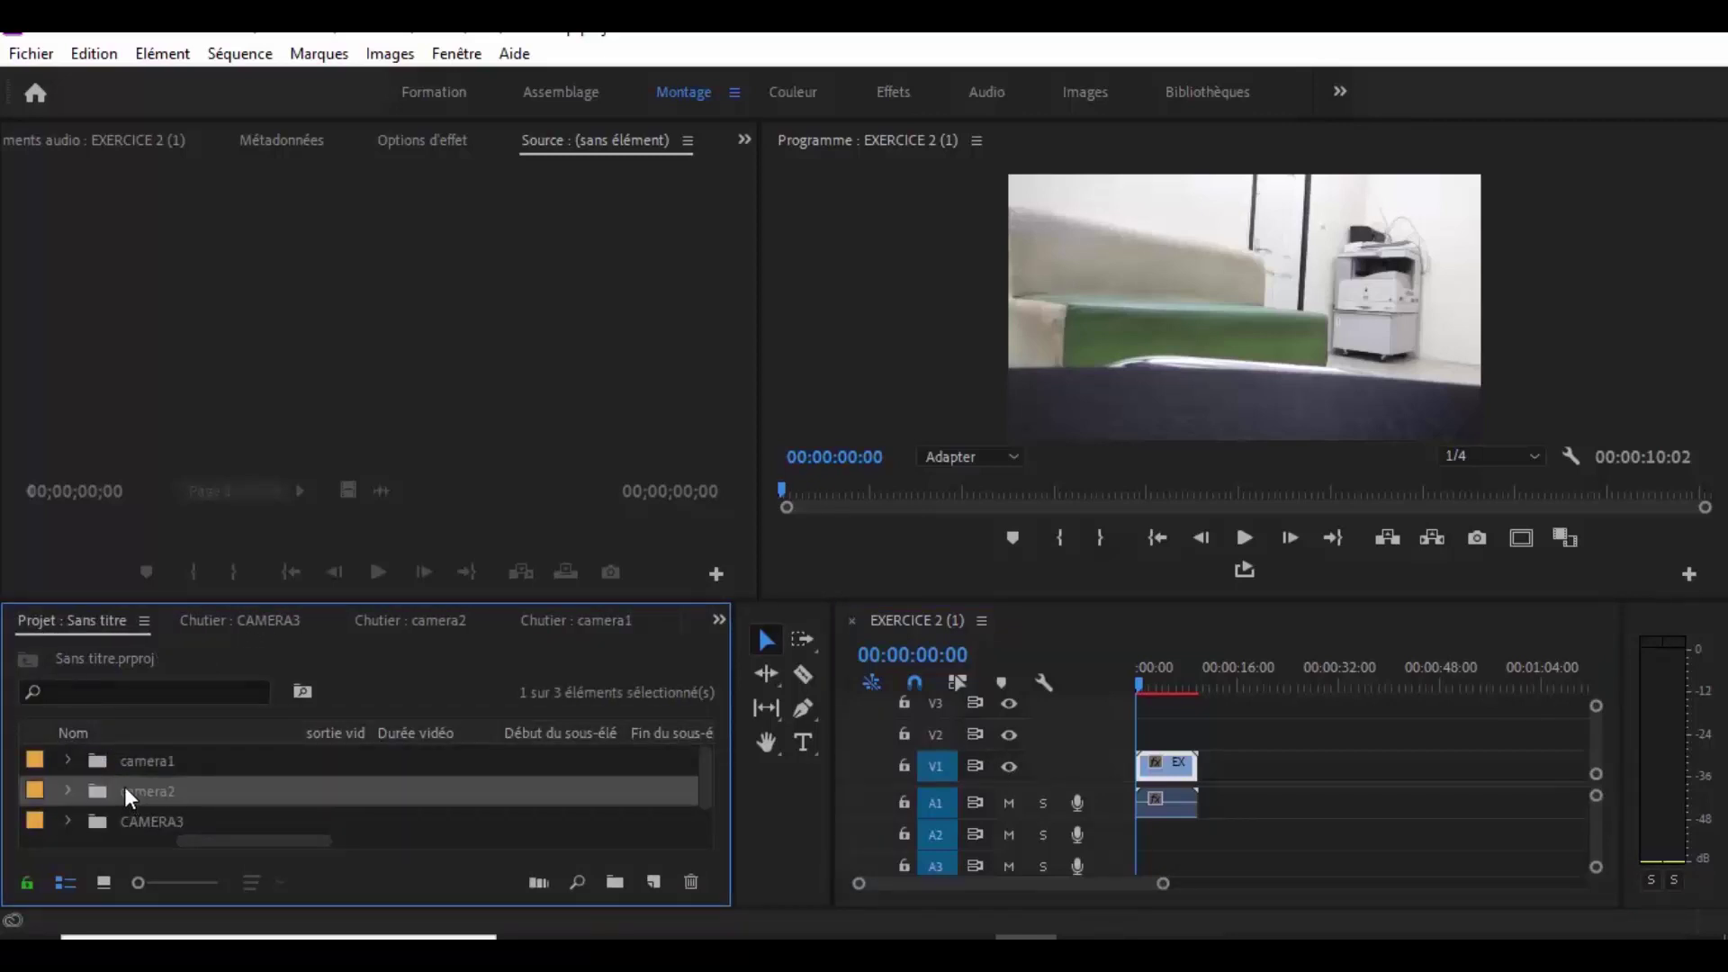
pyautogui.click(126, 789)
pyautogui.doubleClick(90, 791)
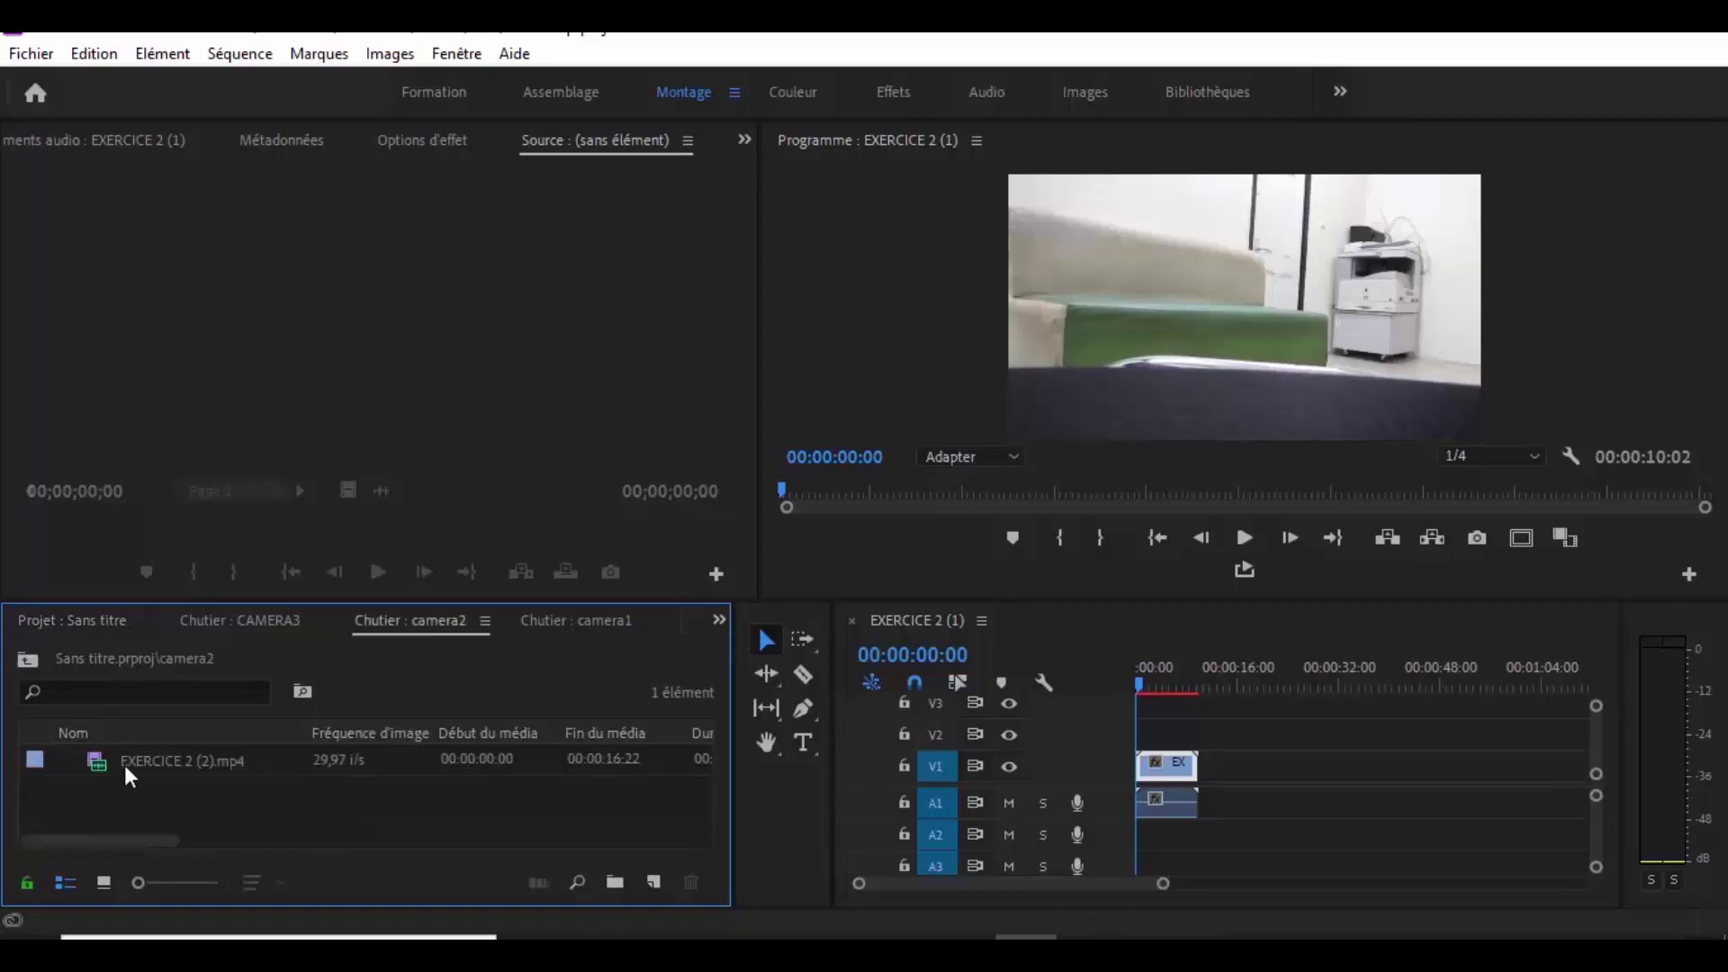
pyautogui.moveTo(124, 765); pyautogui.dragTo(1209, 771)
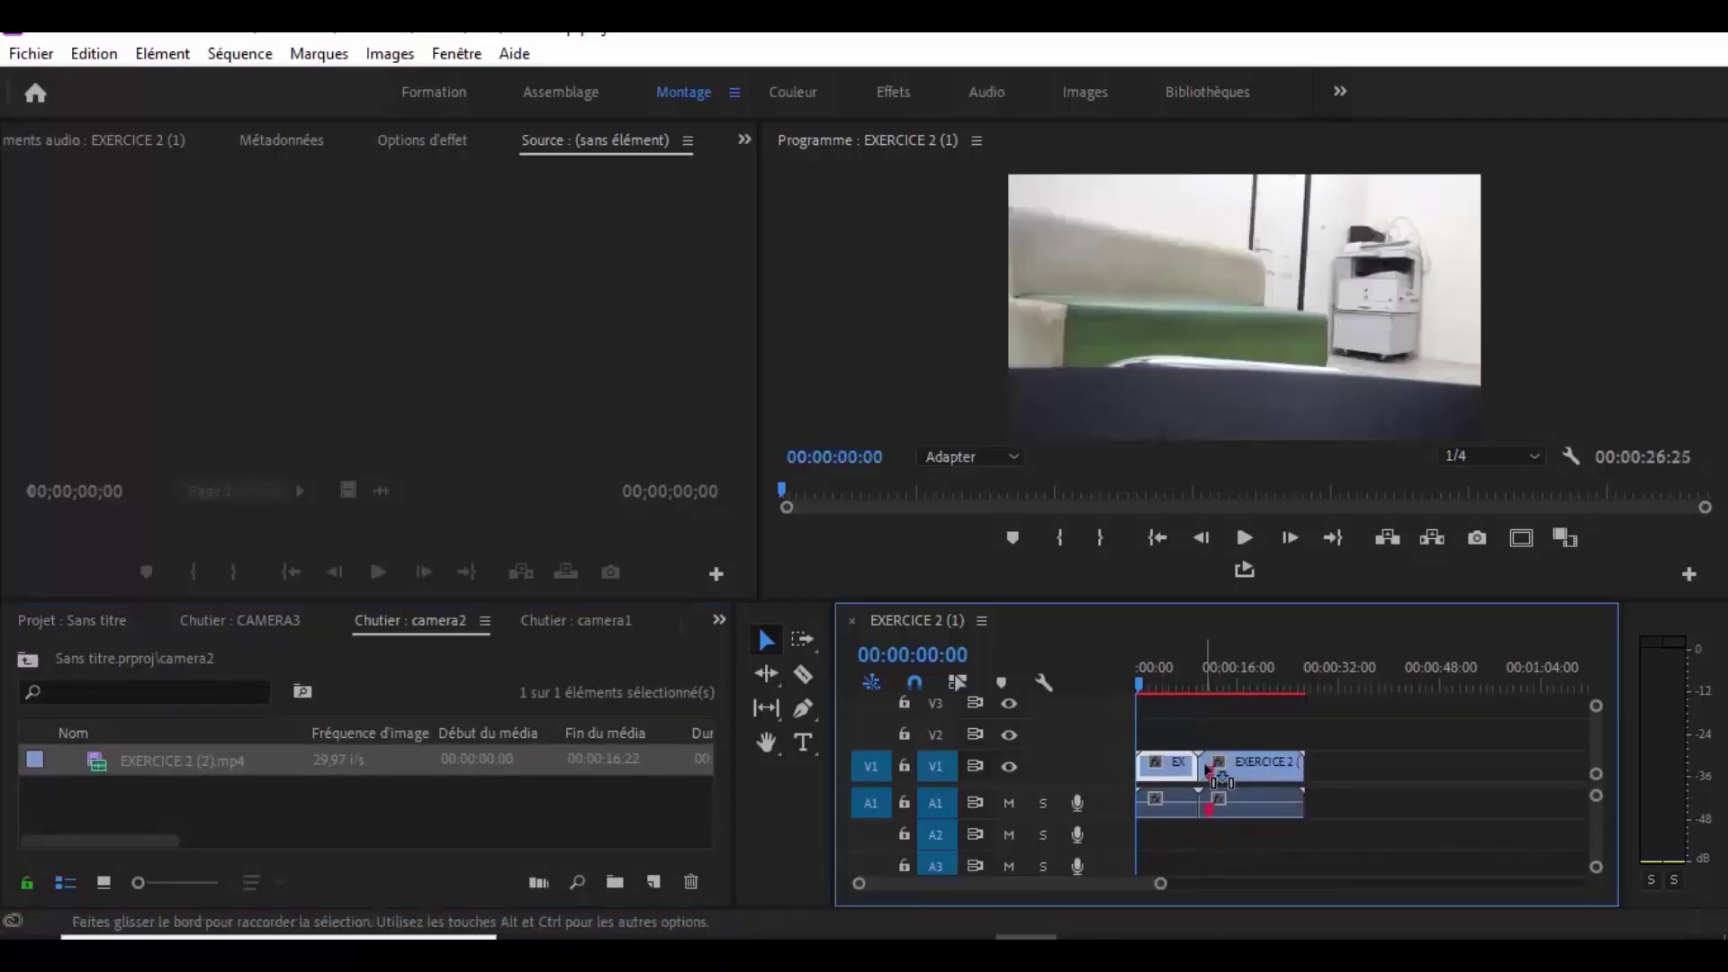
# Place EXERCICE 2 (3).mp4 from the CAMERA3 bin on track V1 directly after the second clip.
pyautogui.click(79, 619)
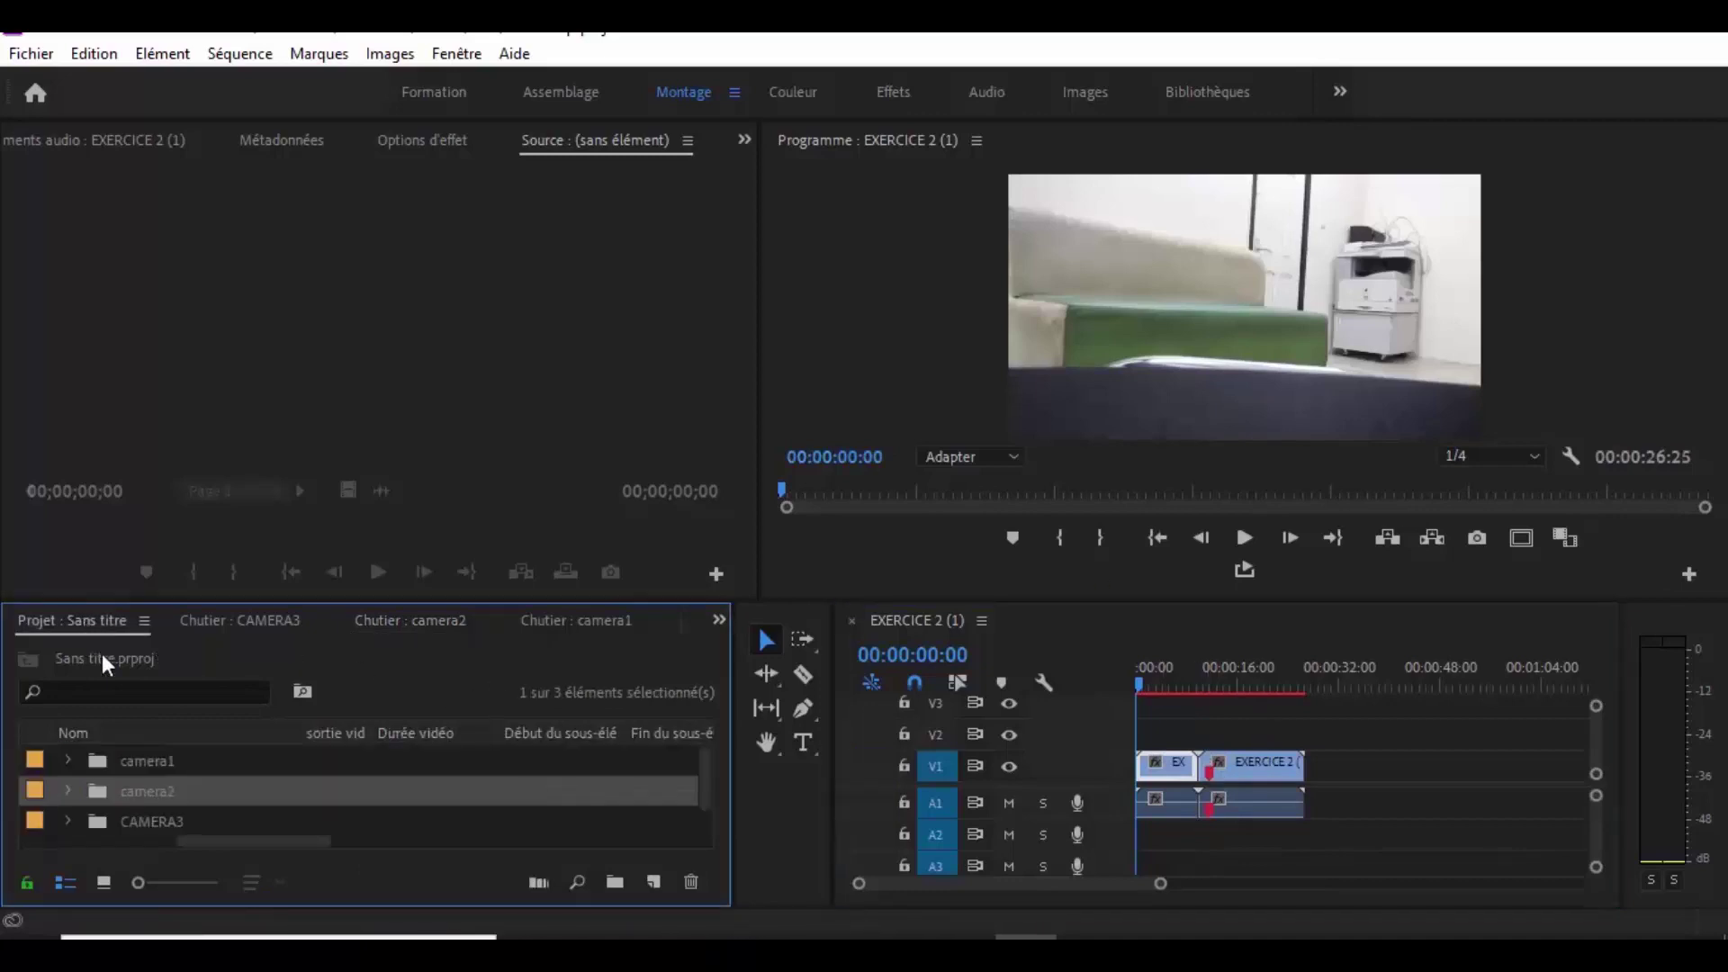
pyautogui.doubleClick(150, 819)
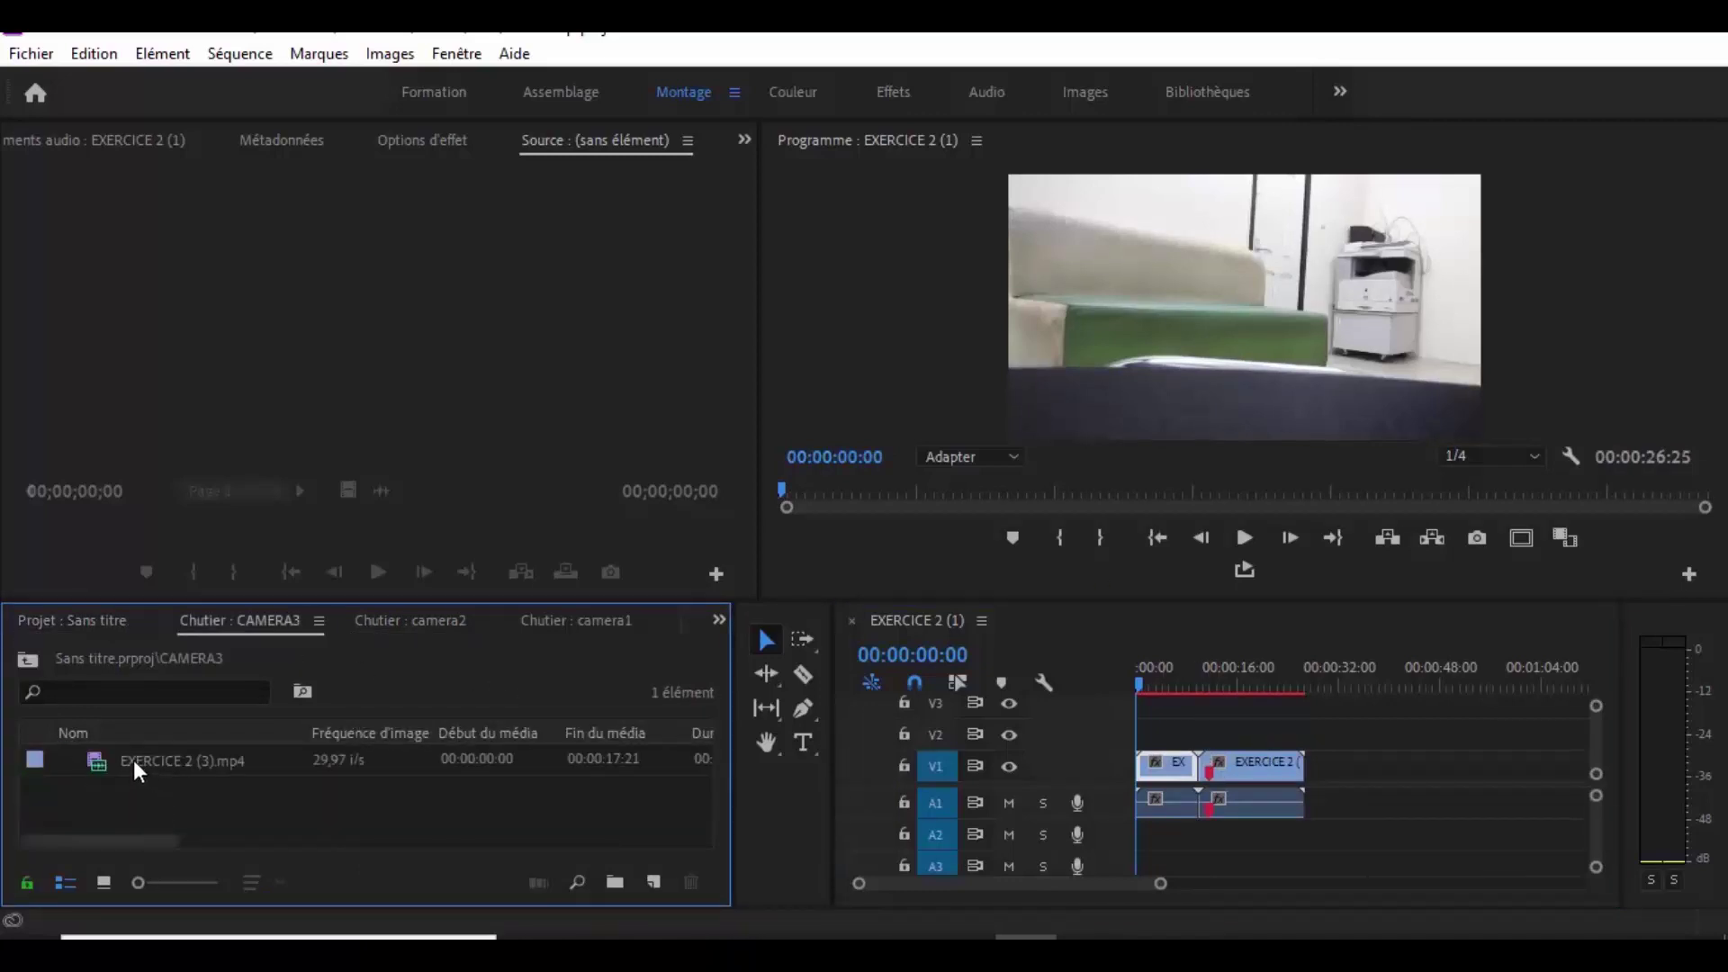
pyautogui.moveTo(133, 759); pyautogui.dragTo(1318, 783)
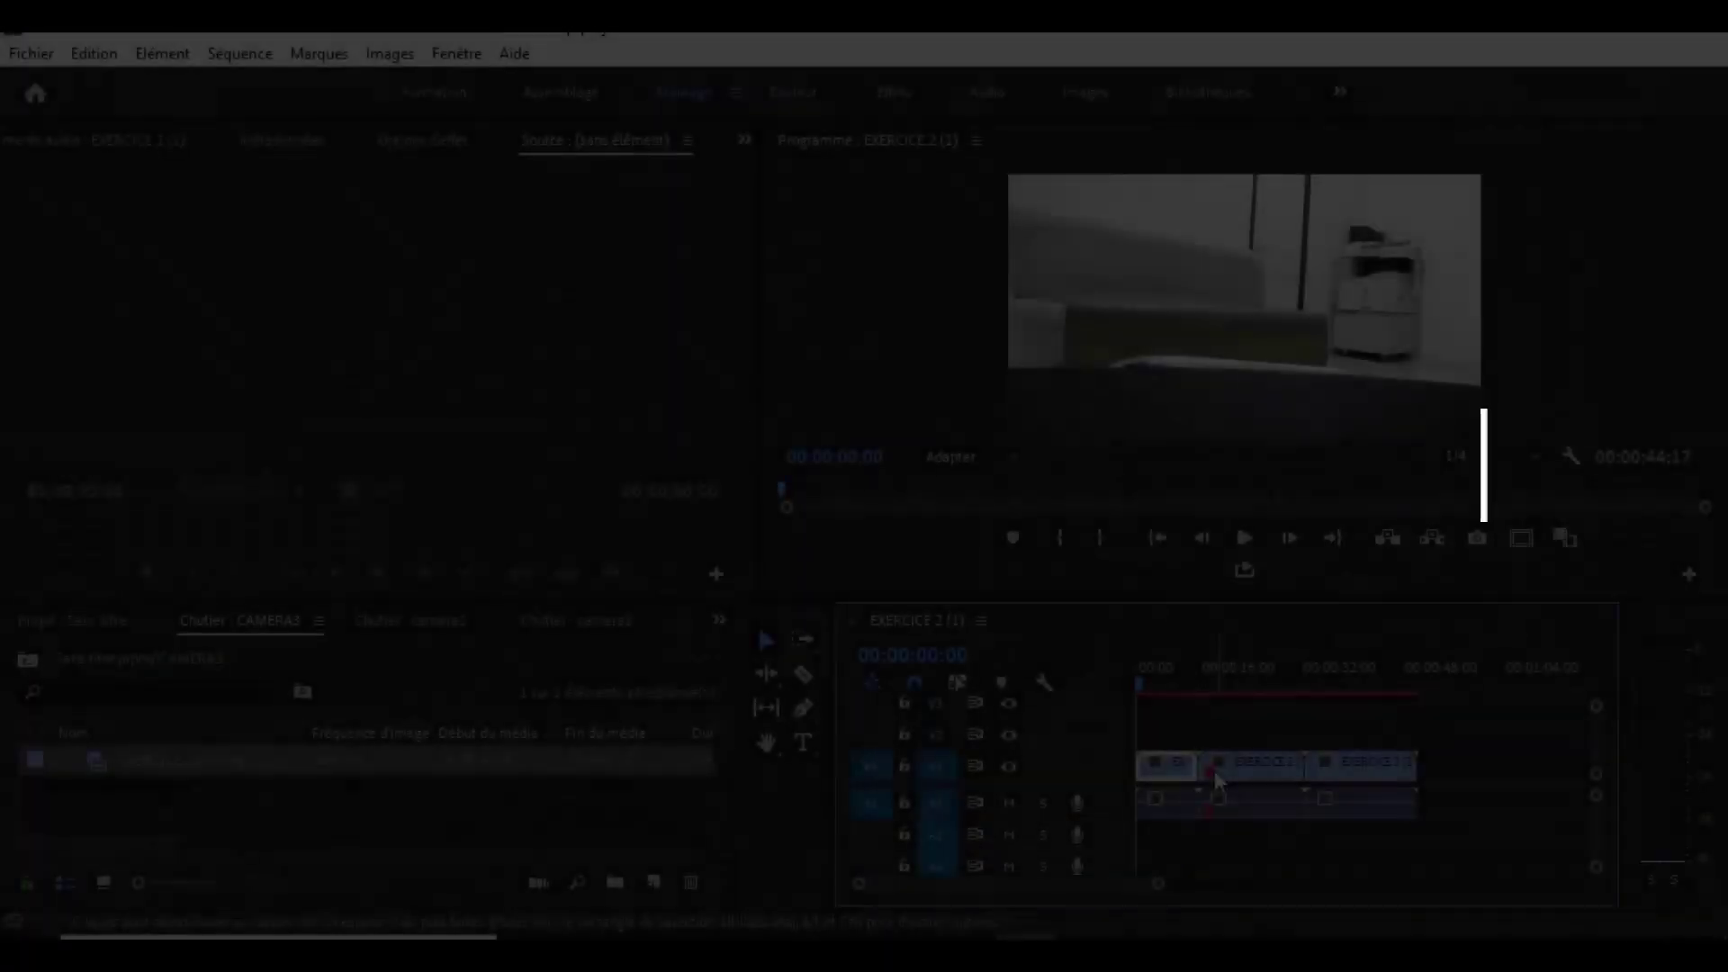
pyautogui.click(108, 785)
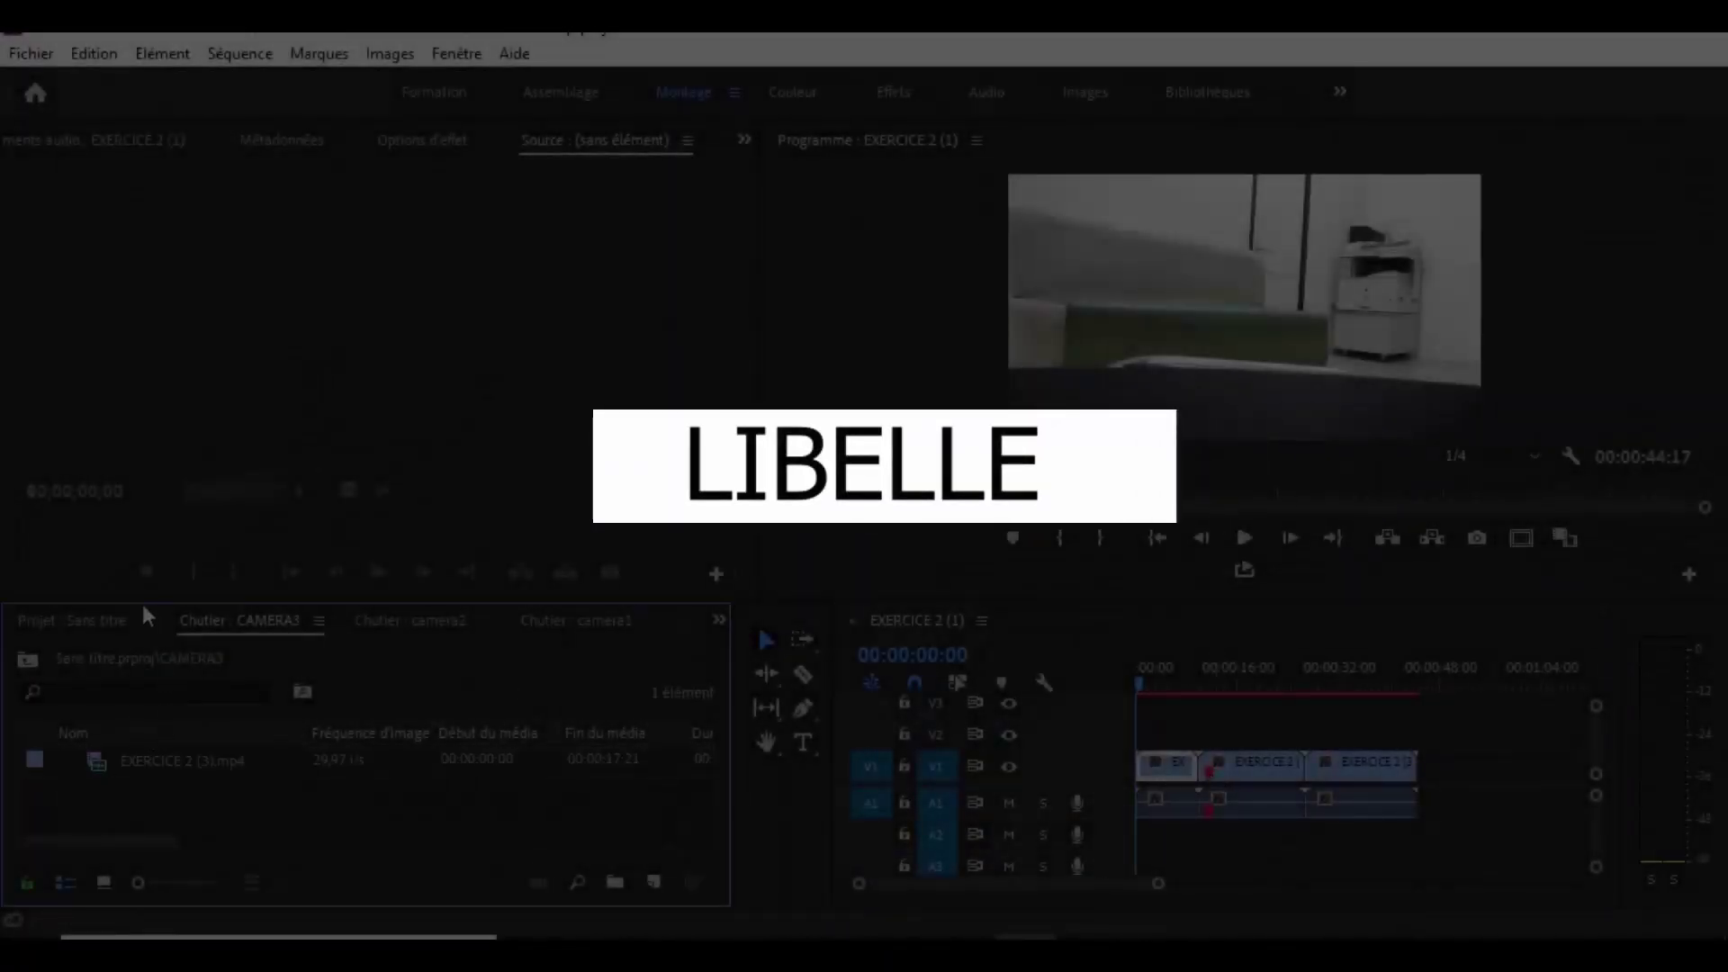
# Assign the Jaune label colour to EXERCICE 2 (1).mp4 in the camera1 bin.
pyautogui.click(67, 620)
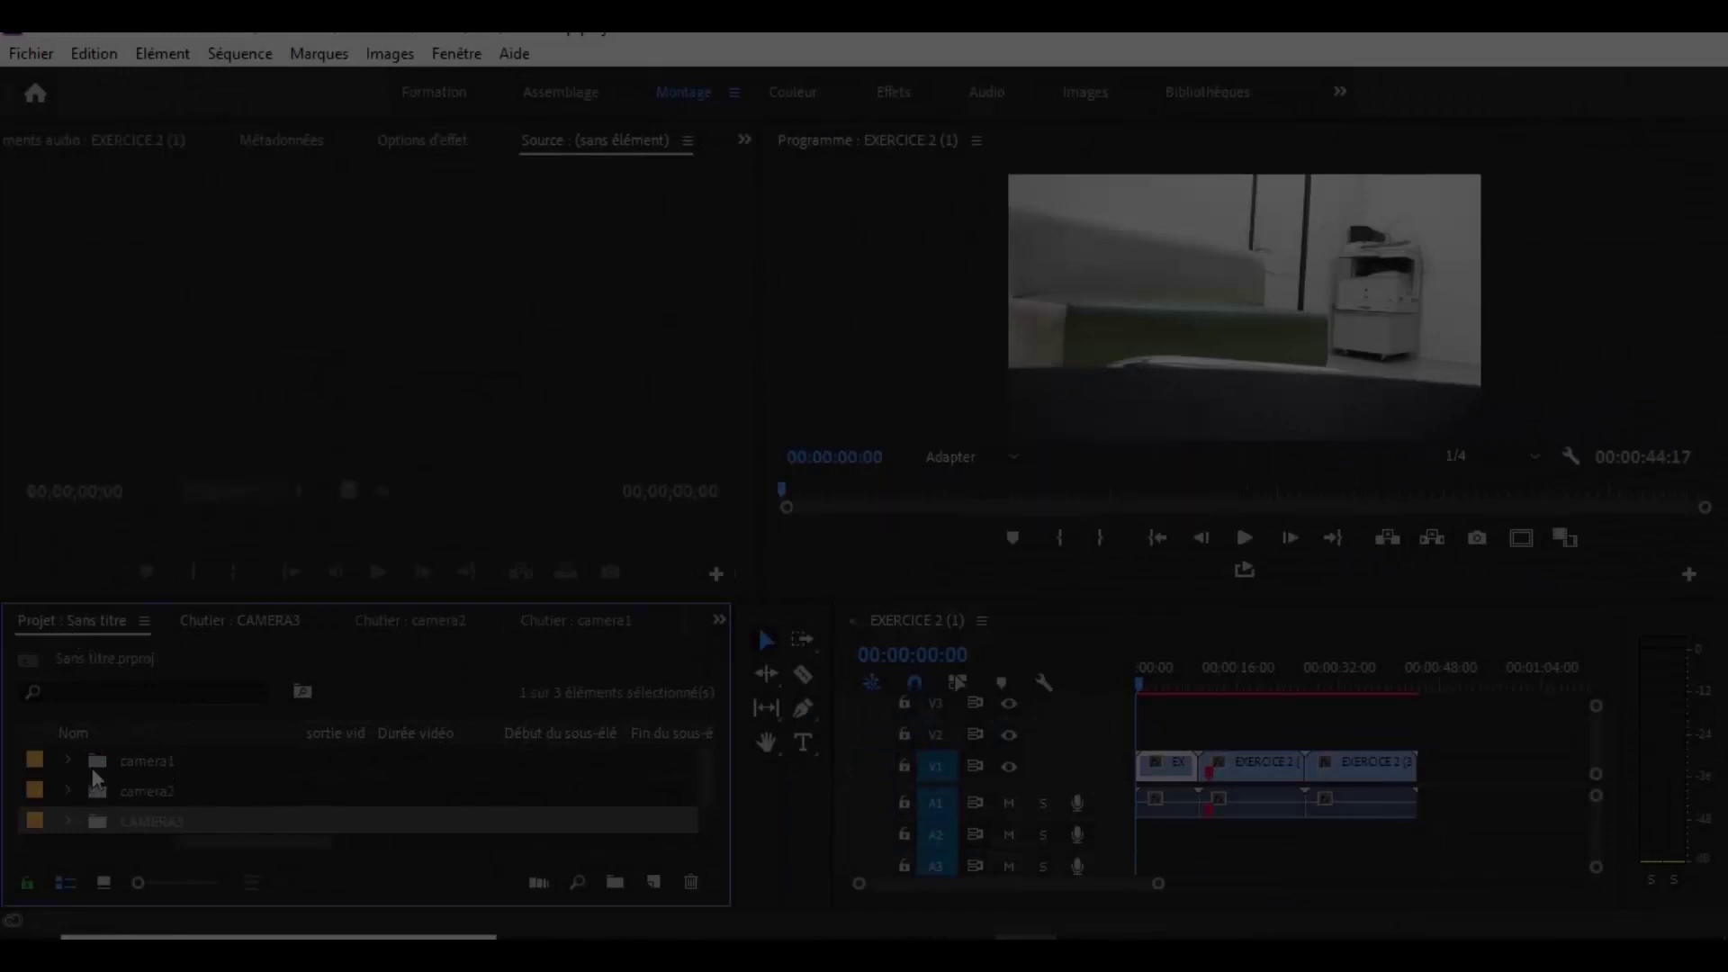
pyautogui.click(129, 759)
pyautogui.click(133, 821)
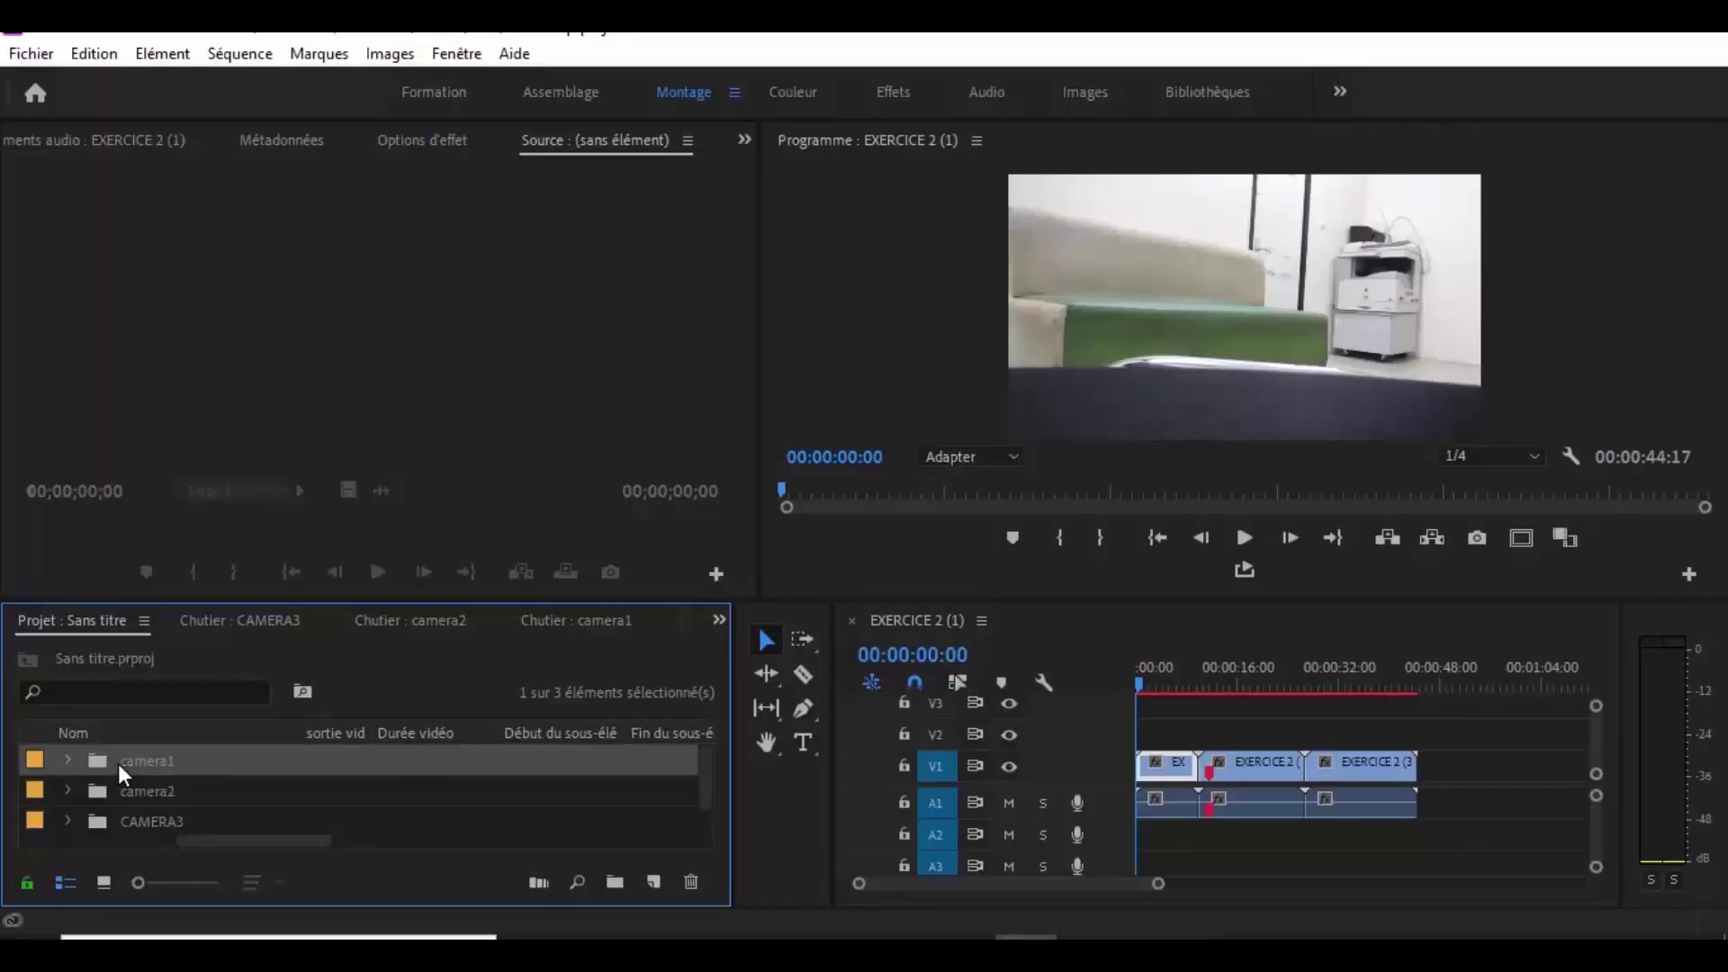
pyautogui.click(117, 763)
pyautogui.rightClick(150, 818)
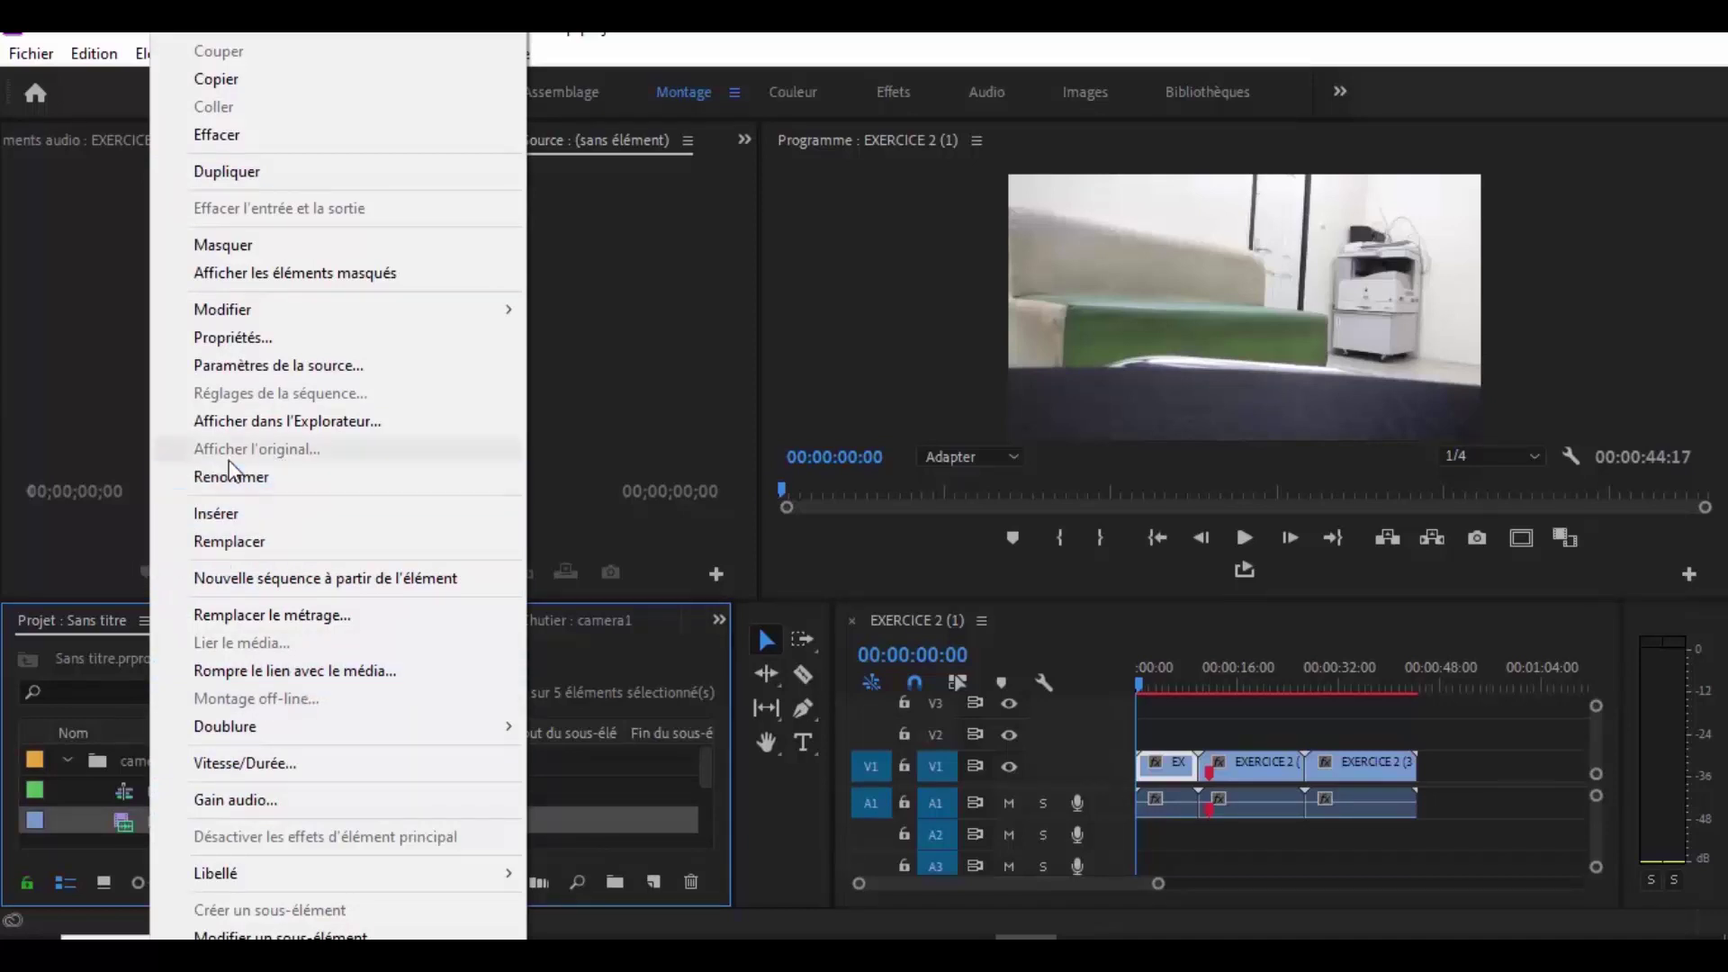
pyautogui.moveTo(281, 733)
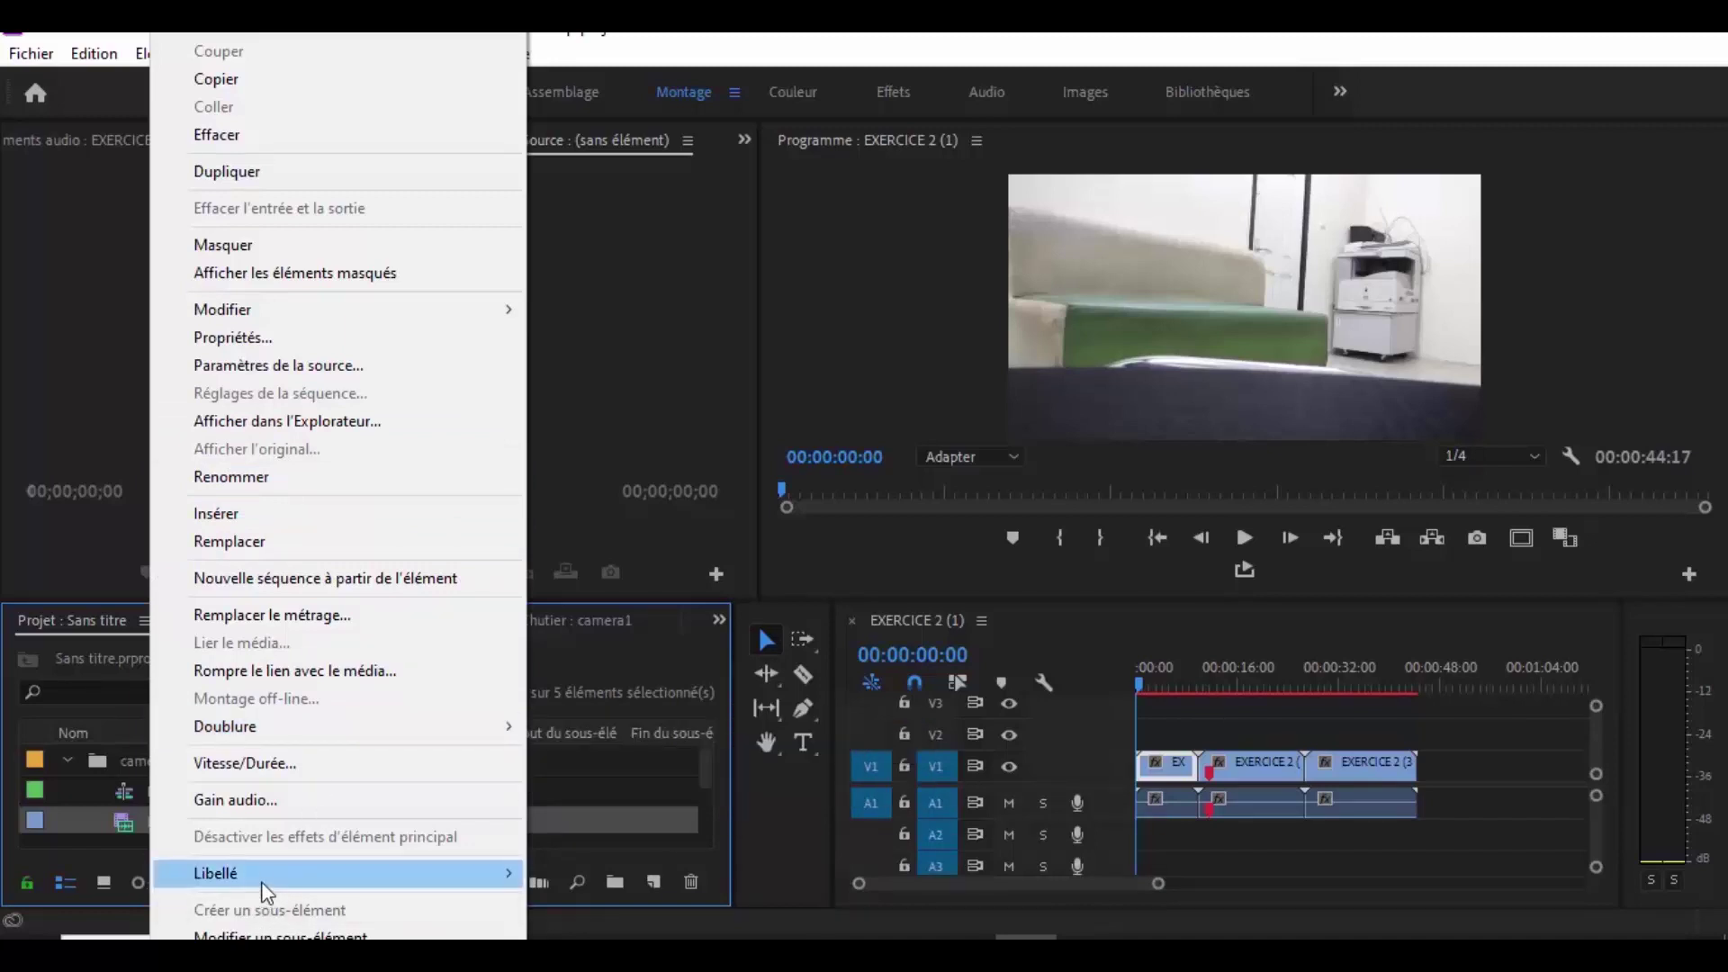
pyautogui.moveTo(261, 876)
pyautogui.click(592, 870)
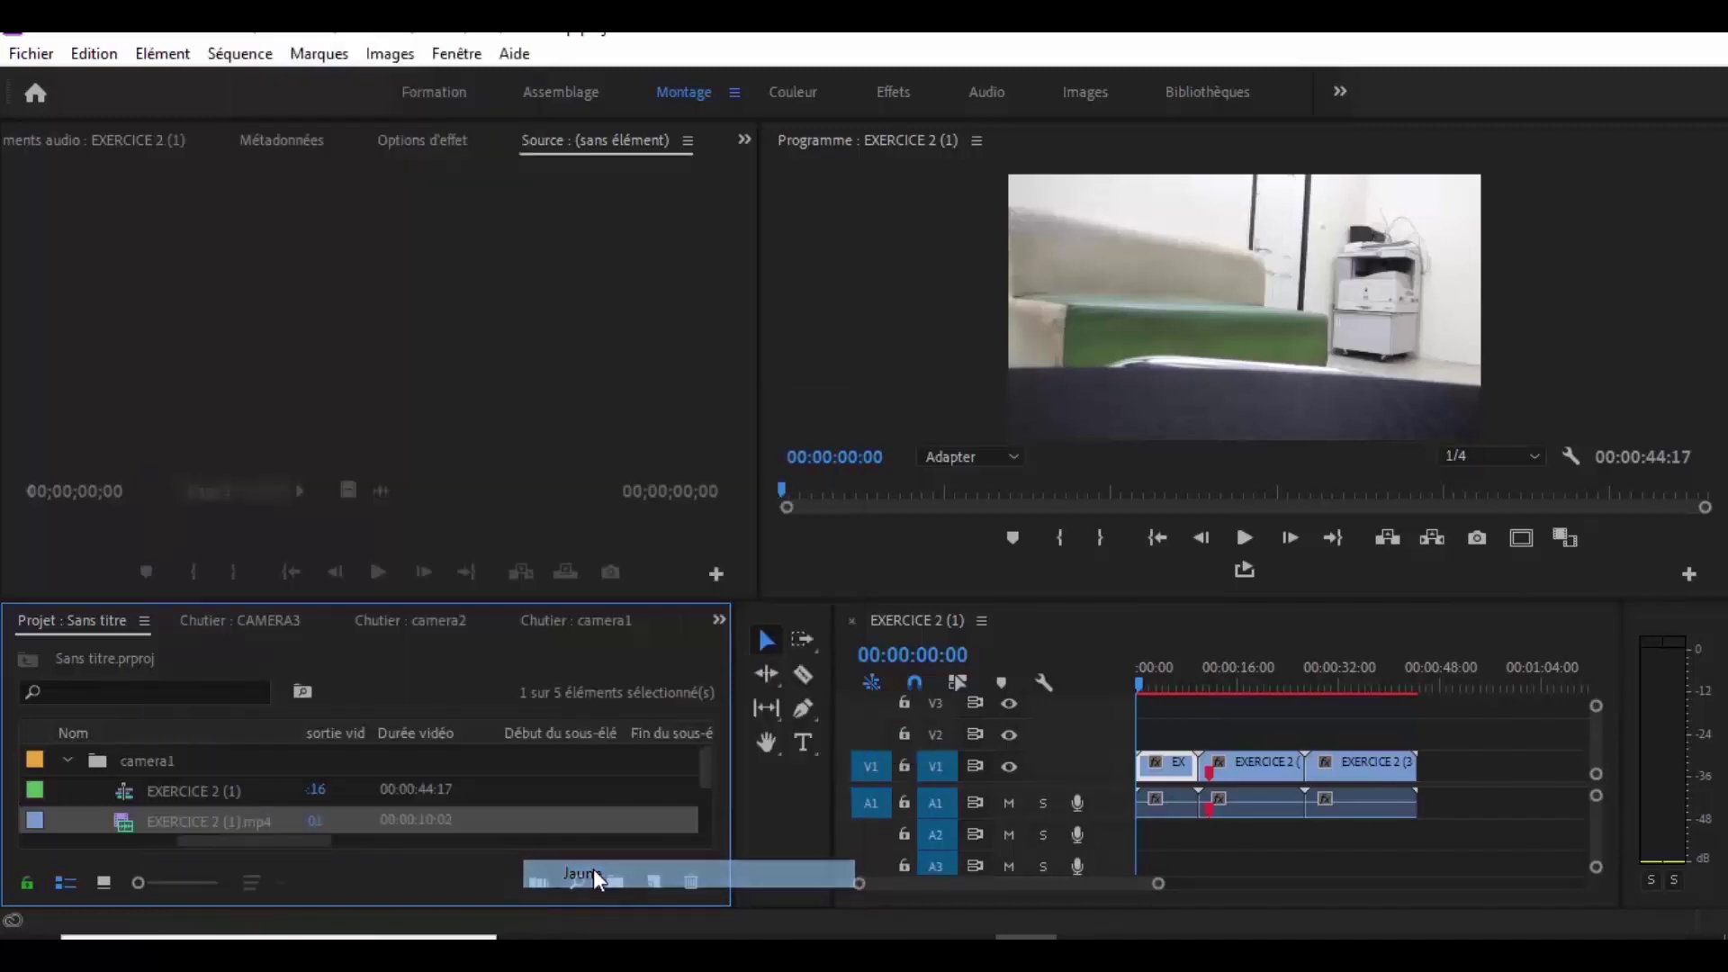
# Assign the Rose label colour to EXERCICE 2 (2).mp4 in the camera2 bin.
pyautogui.scroll(-1, 73, 796)
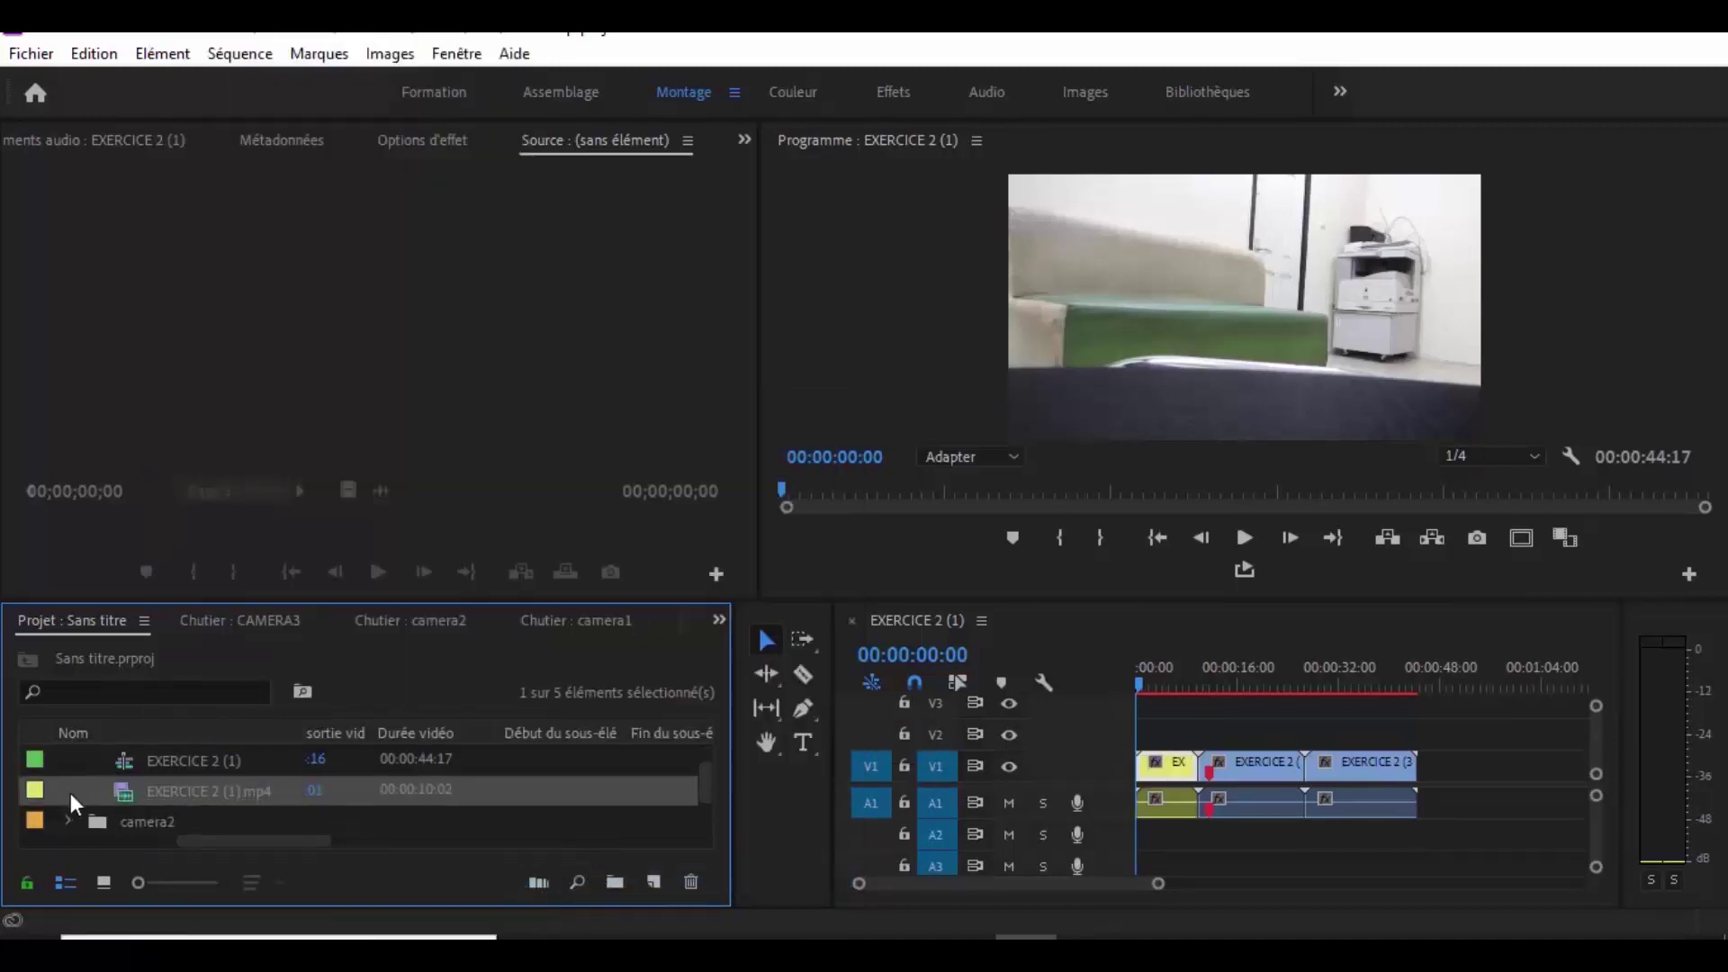
pyautogui.click(71, 819)
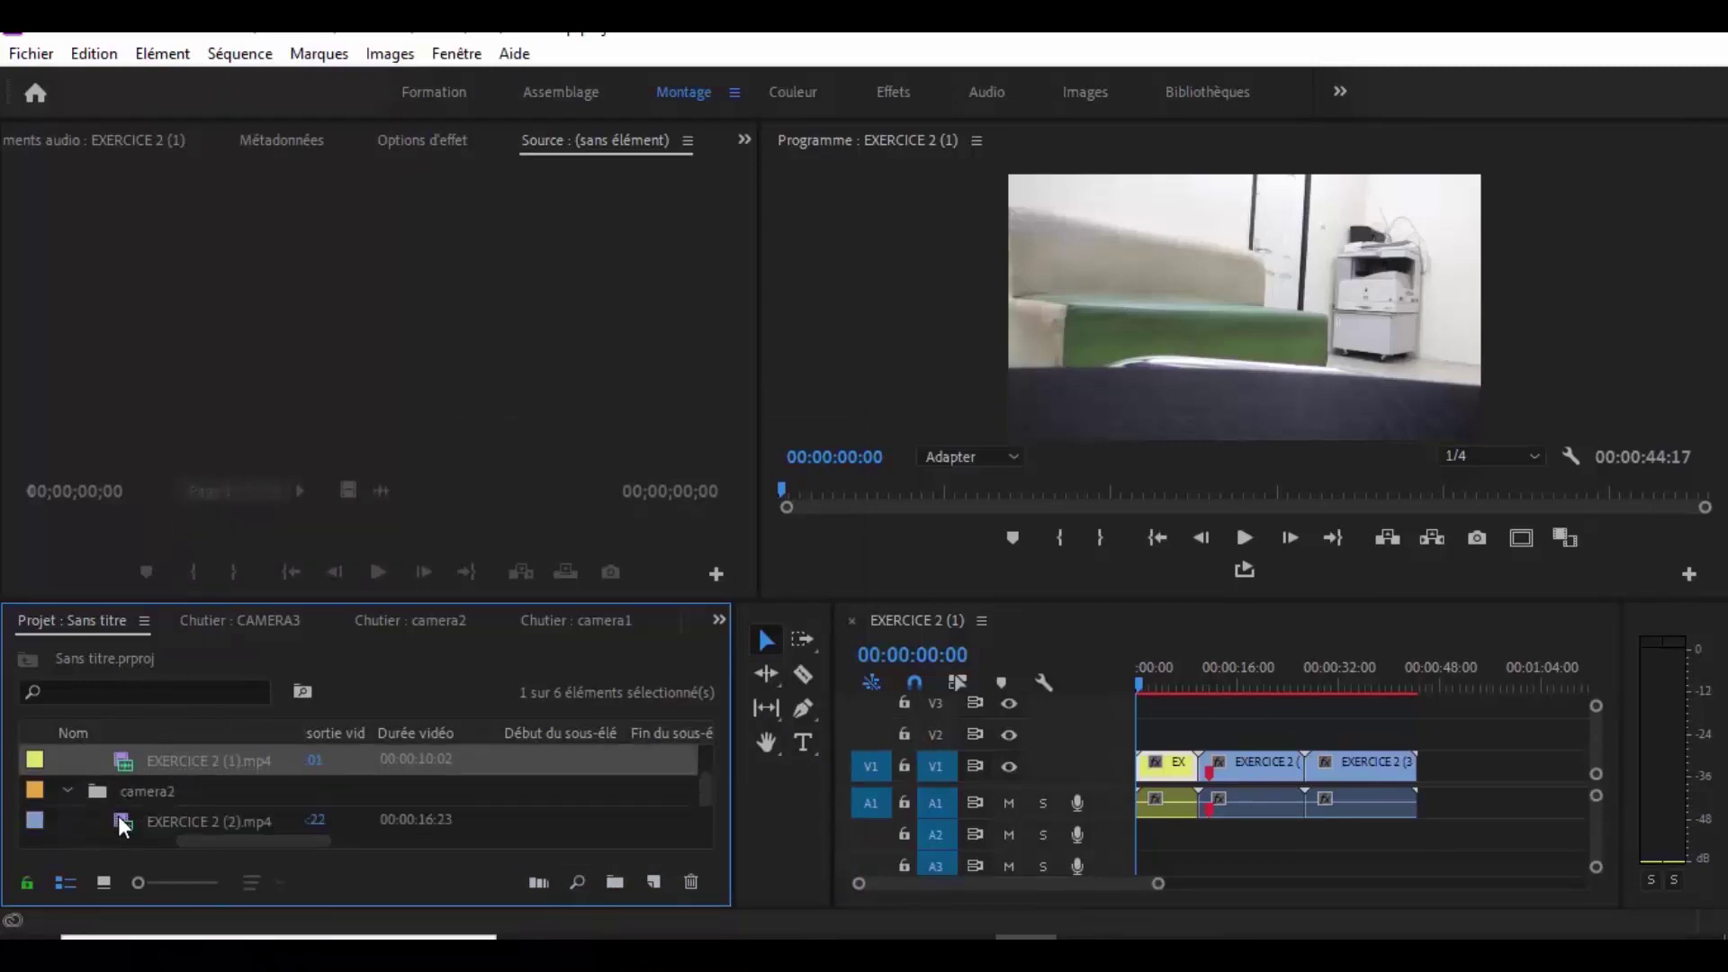
pyautogui.rightClick(208, 817)
pyautogui.moveTo(378, 864)
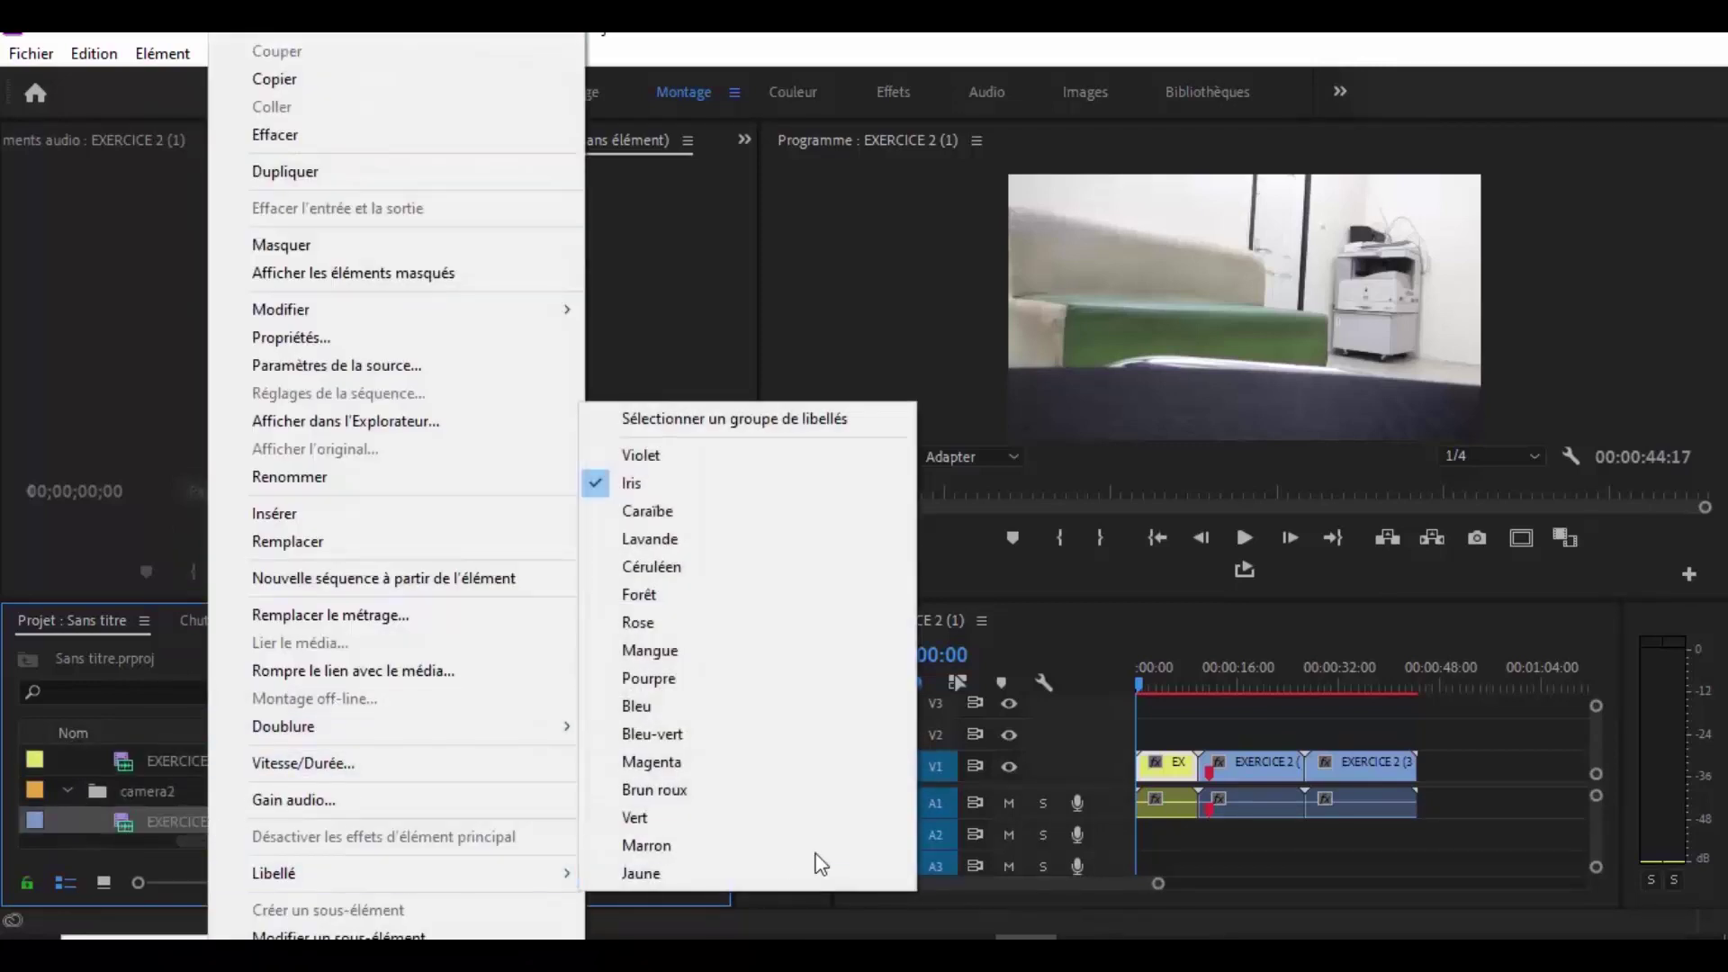
pyautogui.click(626, 621)
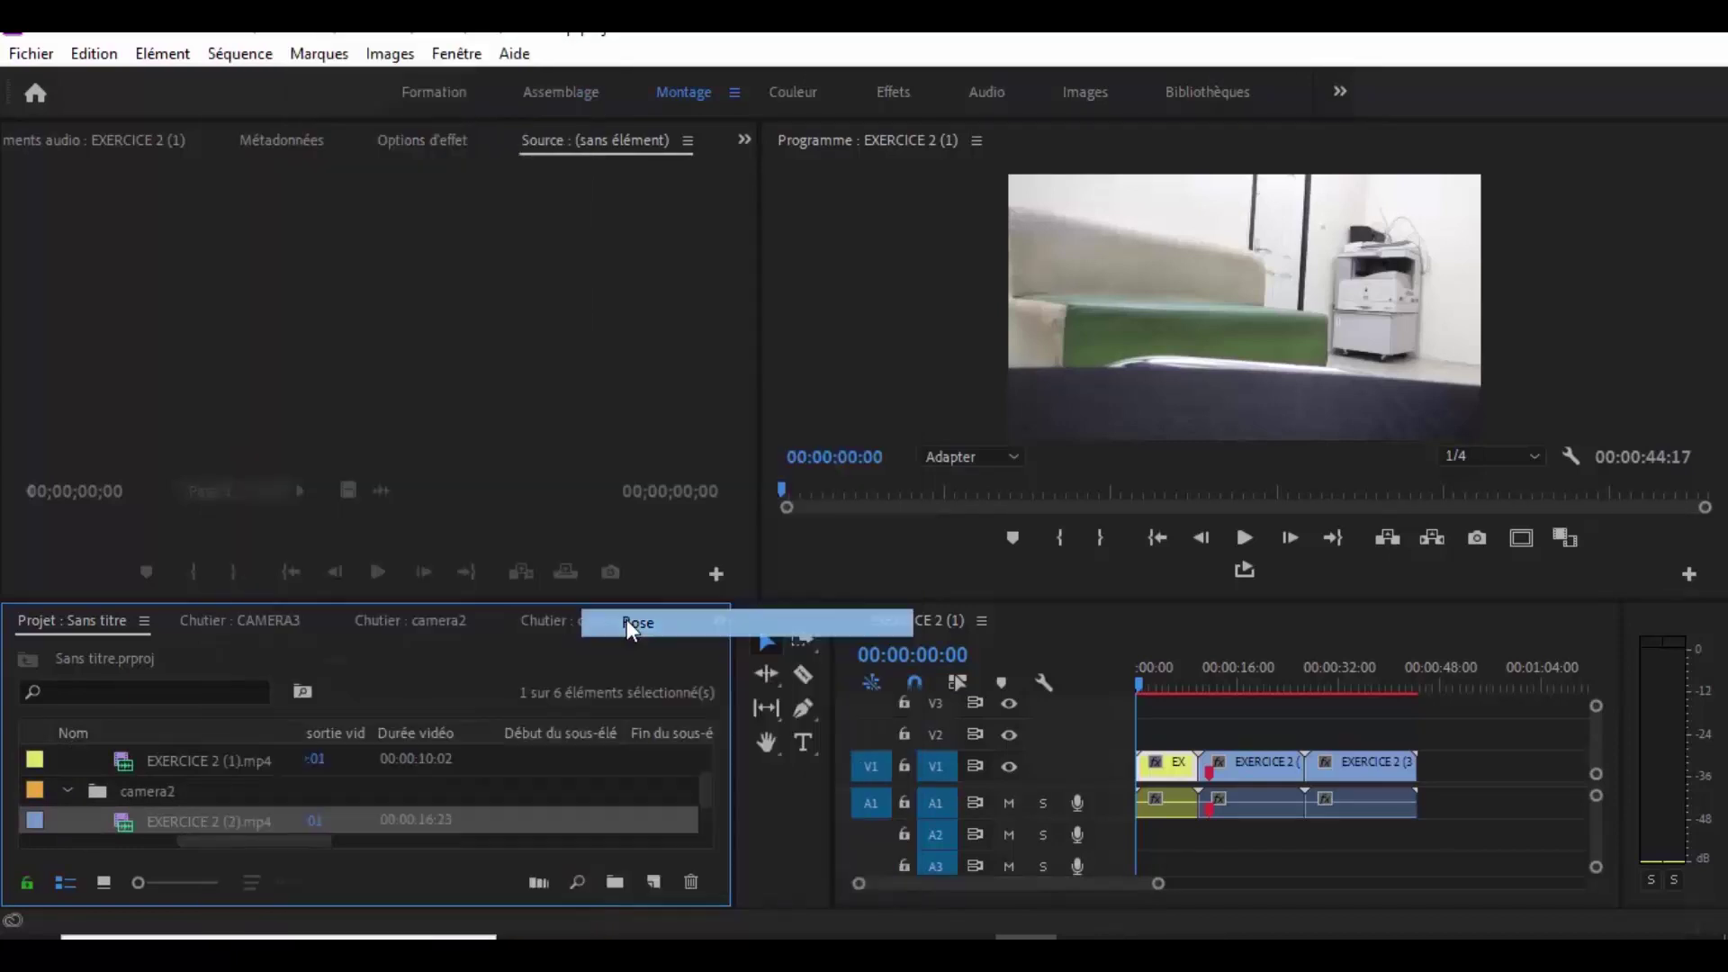
# Assign the Vert label colour to EXERCICE 2 (3).mp4 in the CAMERA3 bin.
pyautogui.scroll(-2, 164, 826)
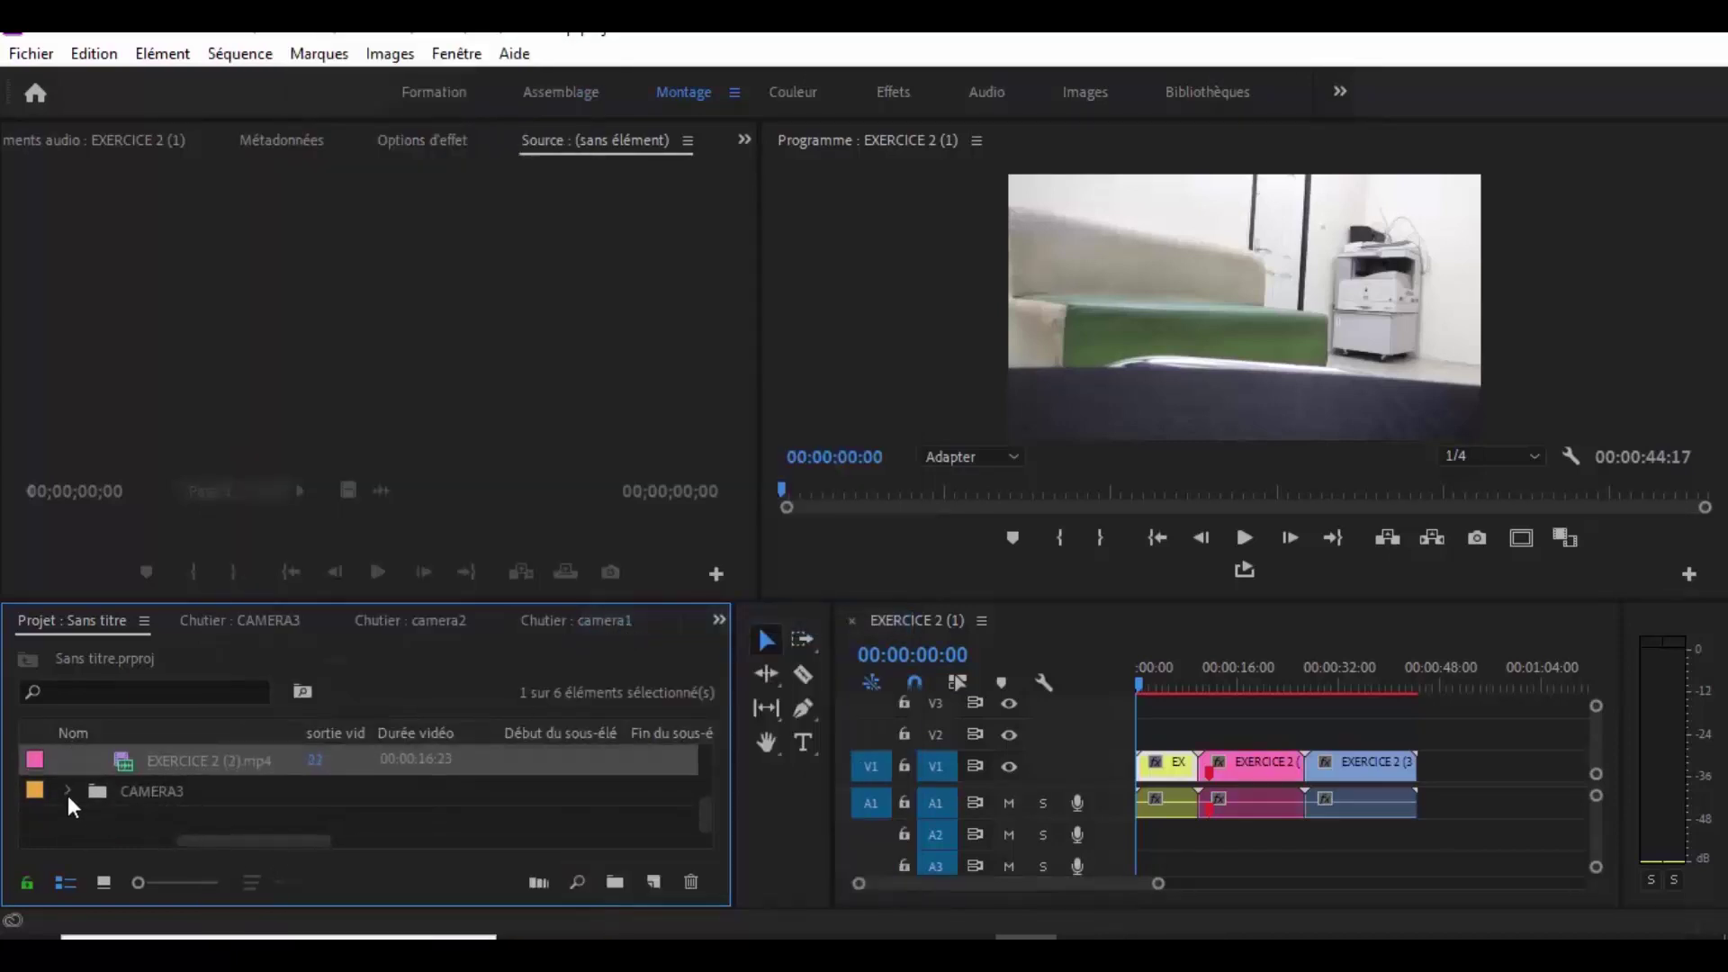
pyautogui.click(67, 790)
pyautogui.rightClick(132, 823)
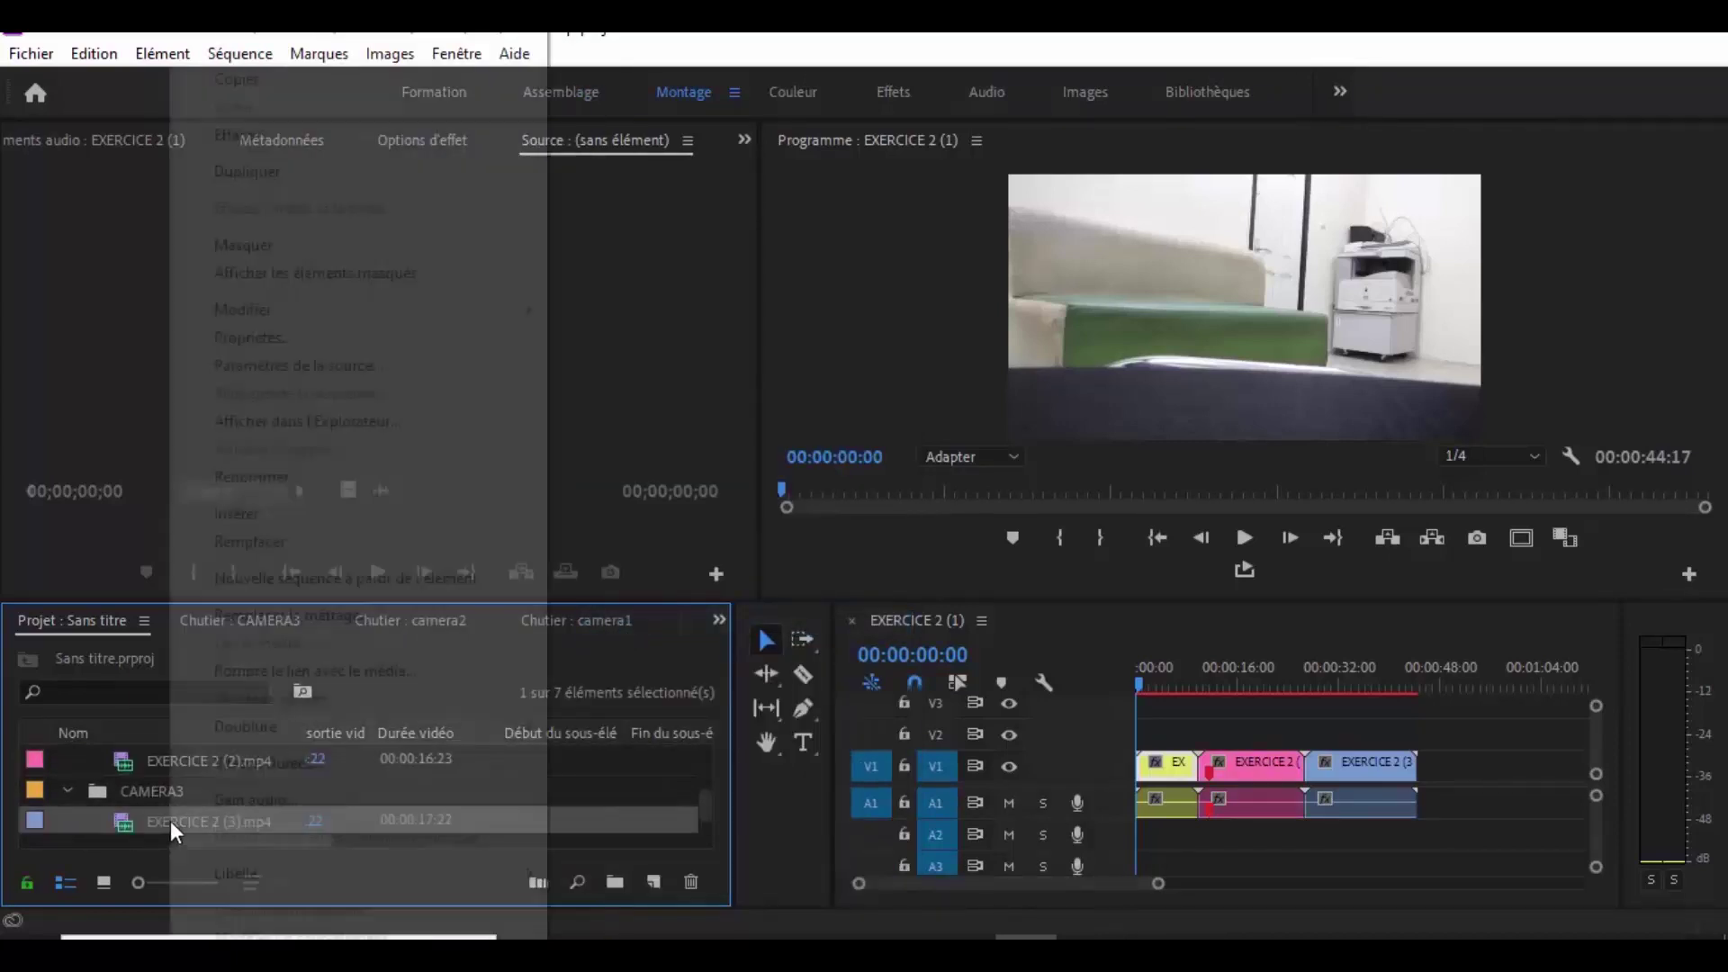
pyautogui.moveTo(475, 873)
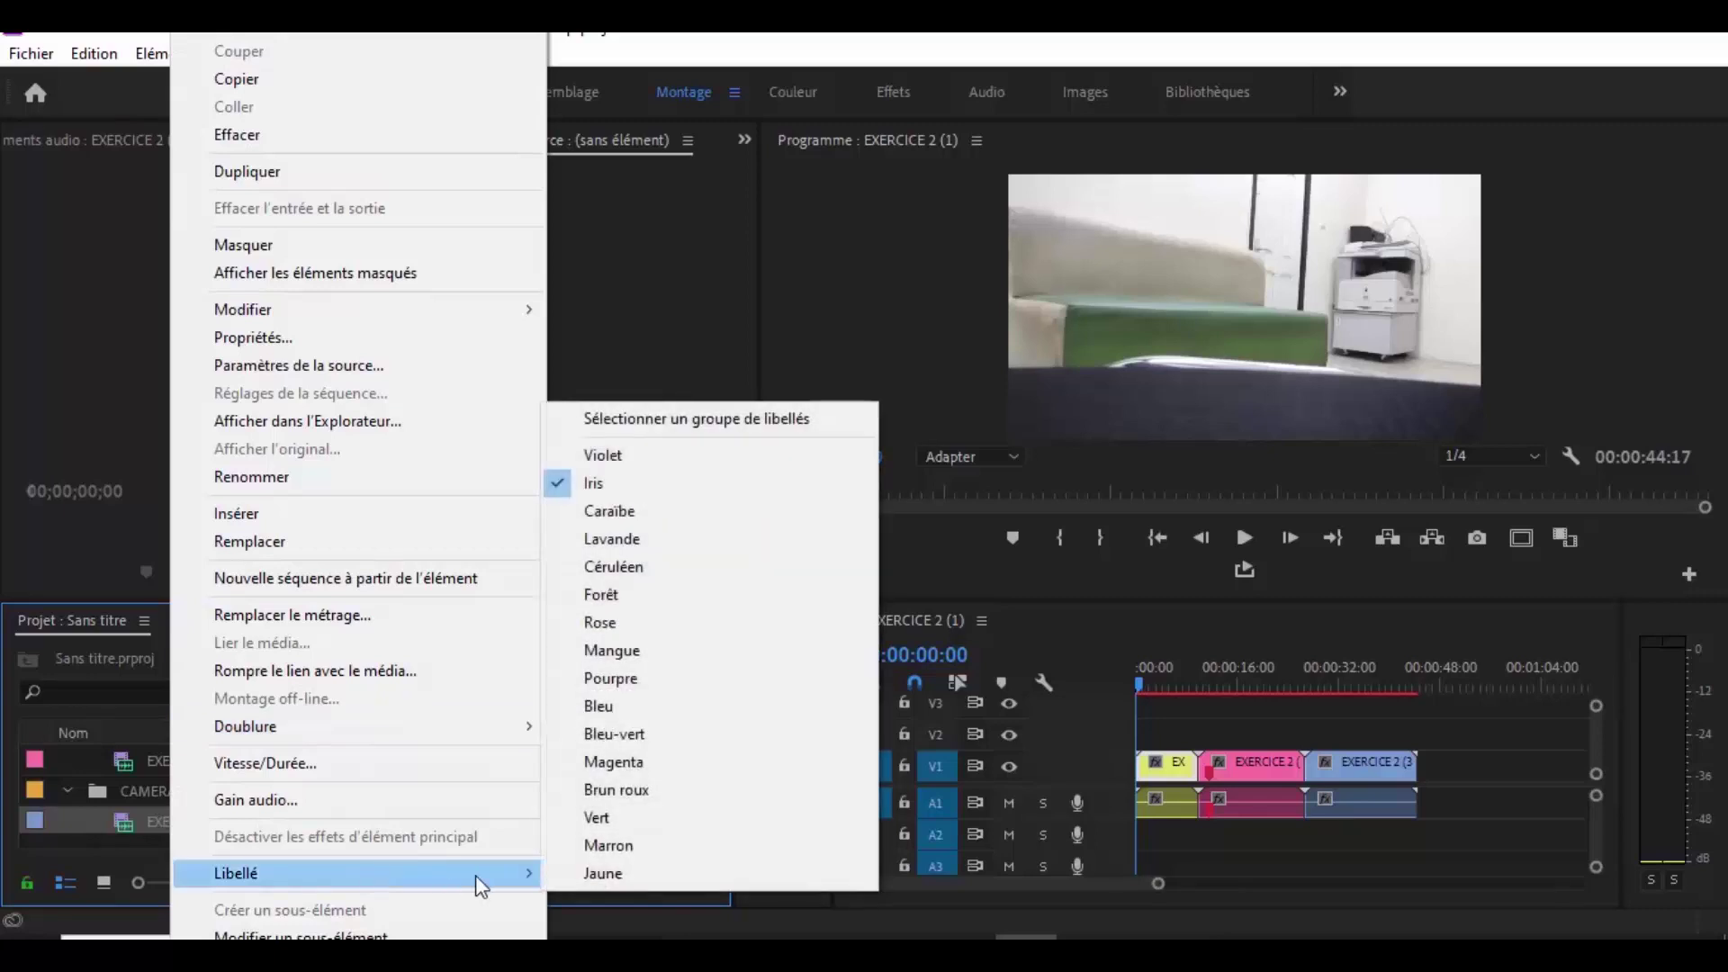
pyautogui.click(627, 814)
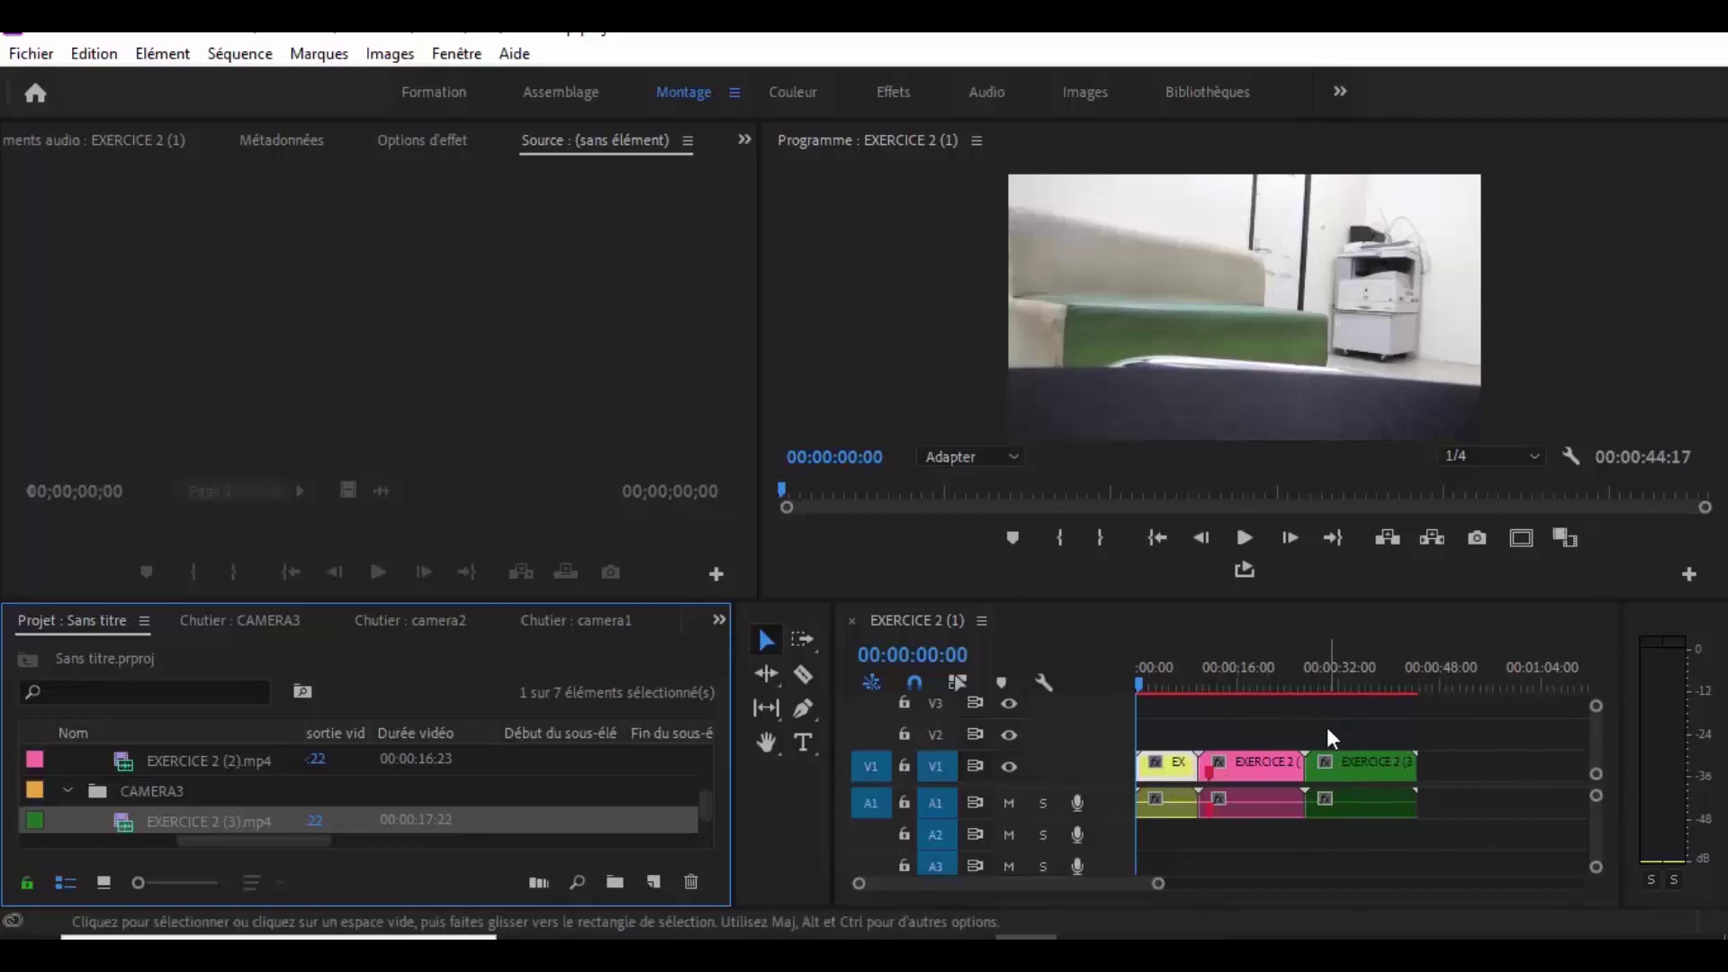
pyautogui.click(1417, 716)
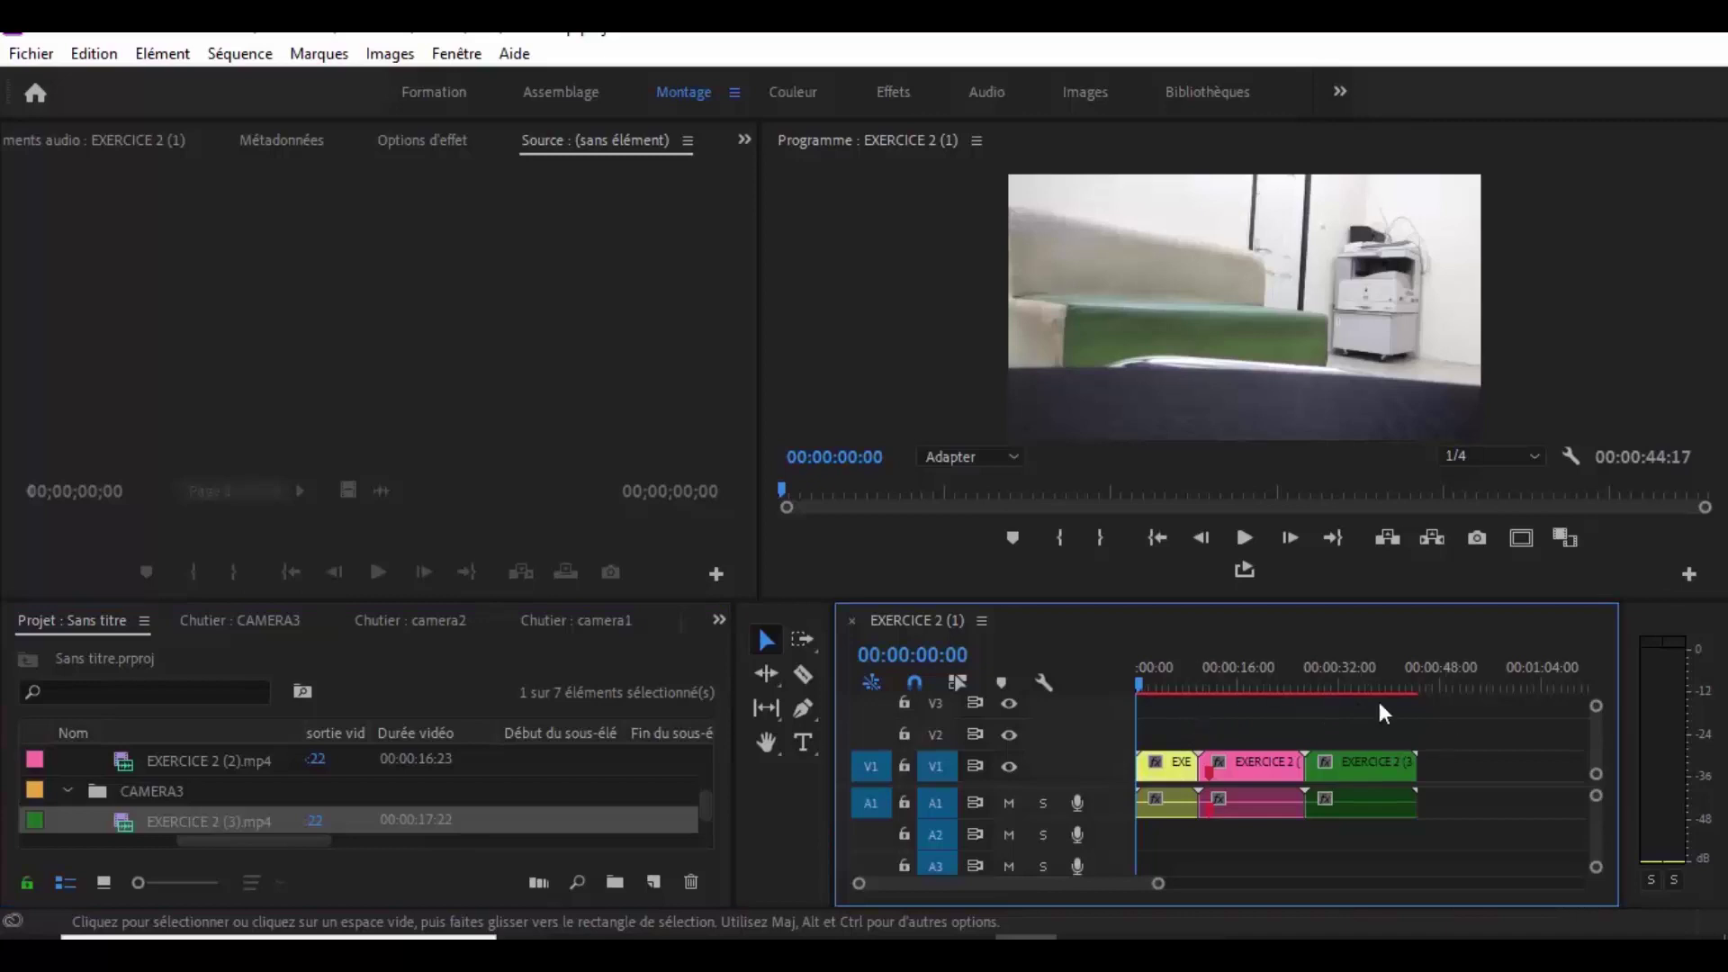
# Mark a 00:00:04:04 section of EXERCICE 2 (2).mp4 ending at 00:00:08:19 and place it on V1 after the last clip.
pyautogui.moveTo(1150, 685)
pyautogui.mouseDown()
pyautogui.moveTo(1255, 689)
pyautogui.moveTo(1152, 684)
pyautogui.mouseUp()
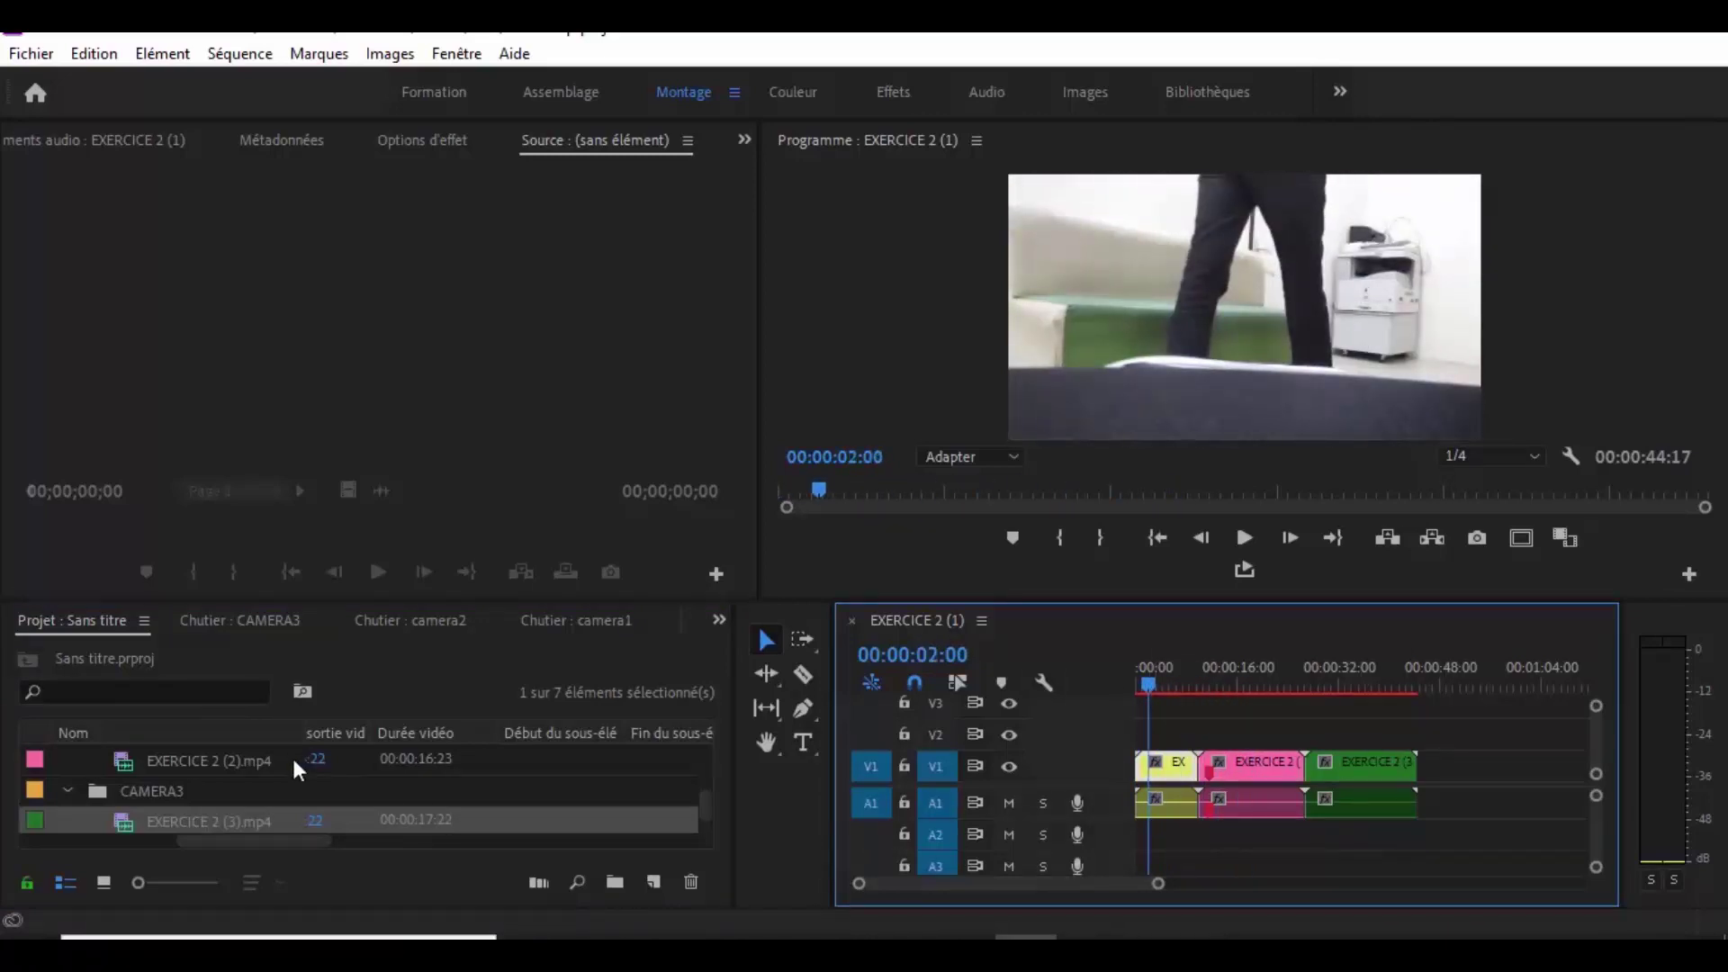
pyautogui.doubleClick(213, 763)
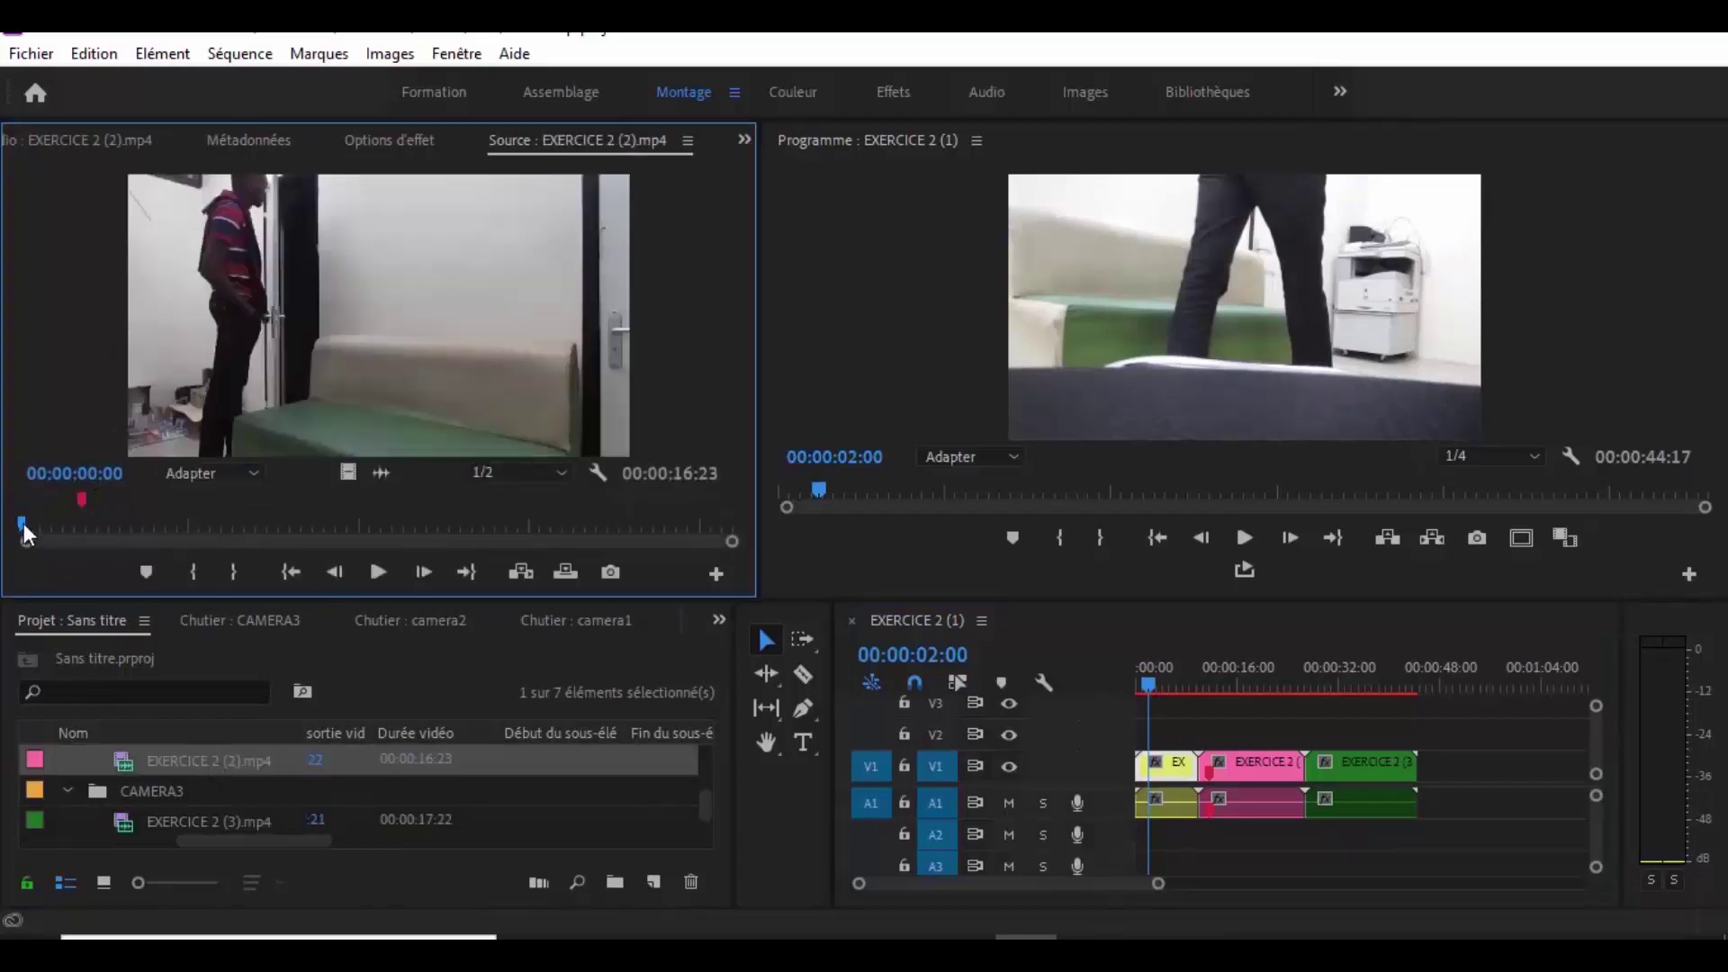
pyautogui.moveTo(24, 522); pyautogui.dragTo(385, 526)
pyautogui.click(191, 567)
pyautogui.click(246, 578)
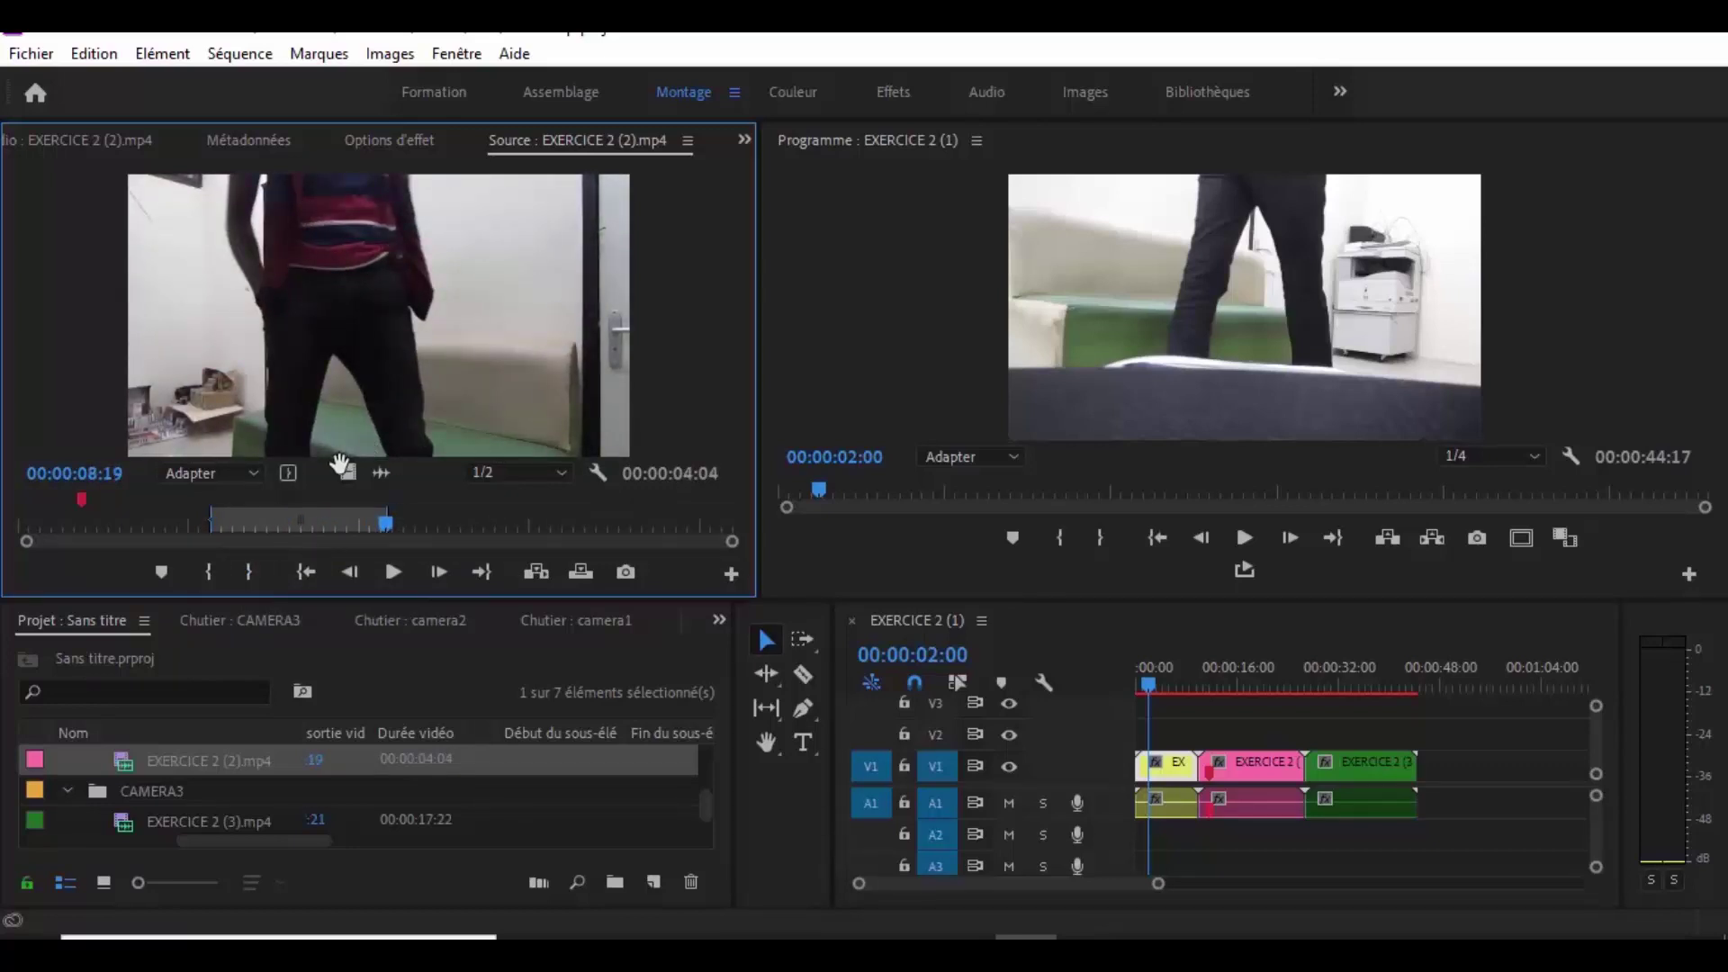
pyautogui.moveTo(345, 470); pyautogui.dragTo(1431, 792)
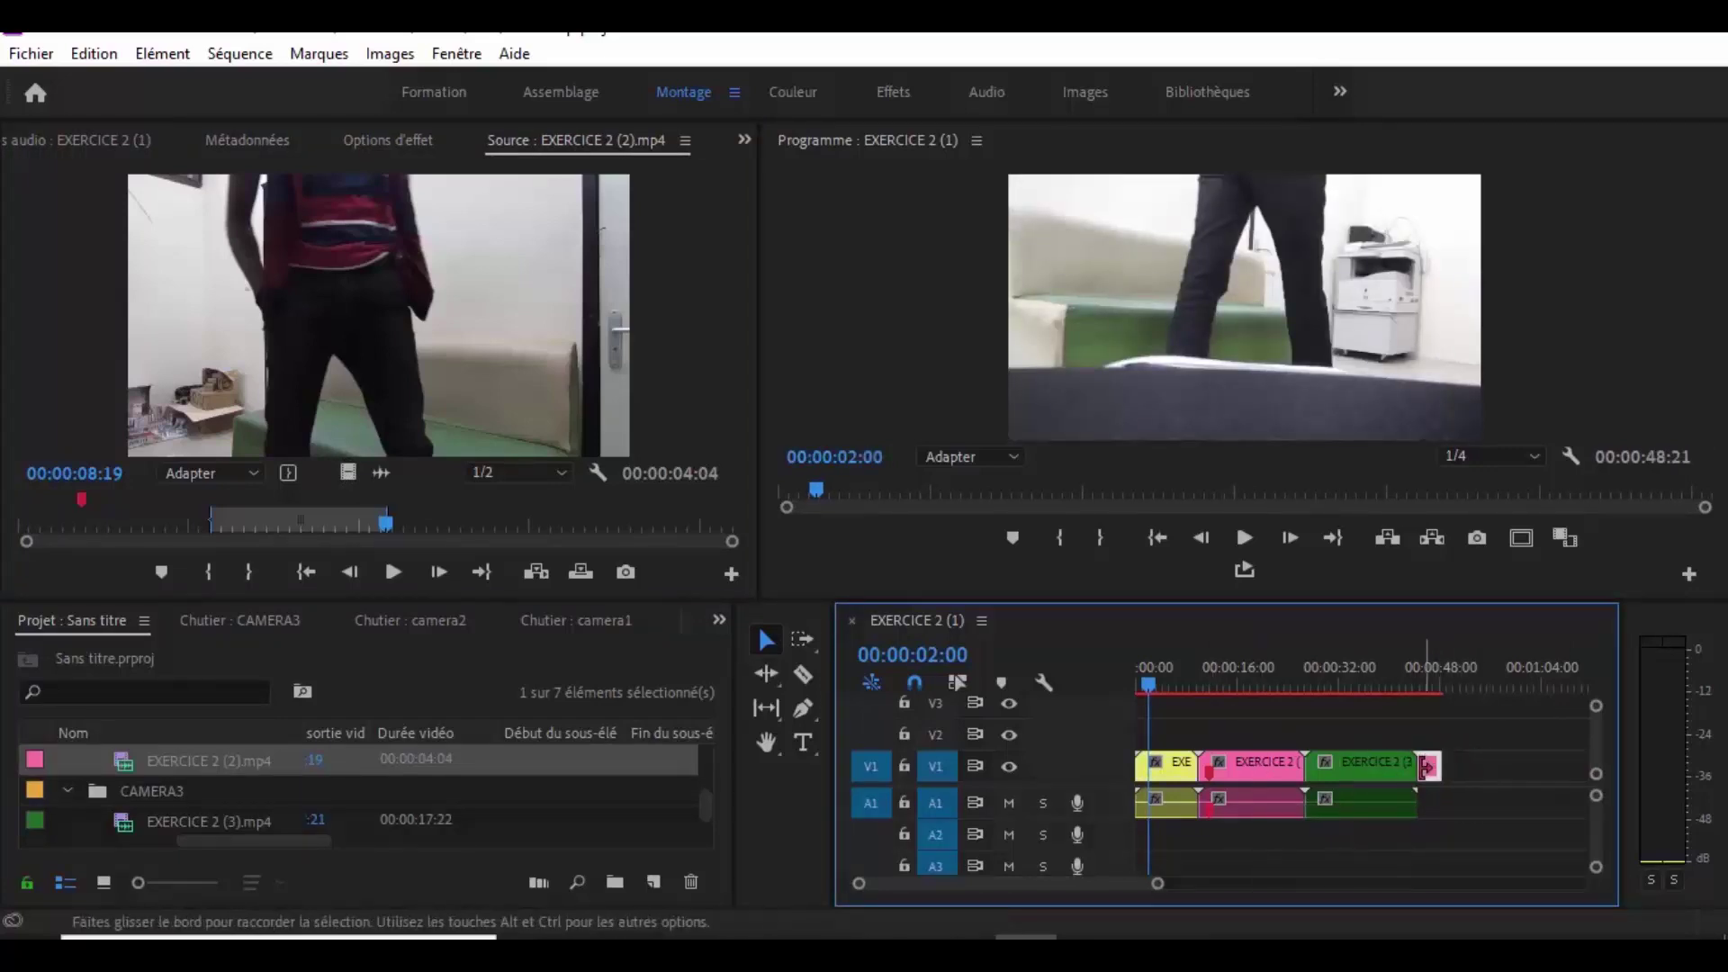
pyautogui.click(1256, 767)
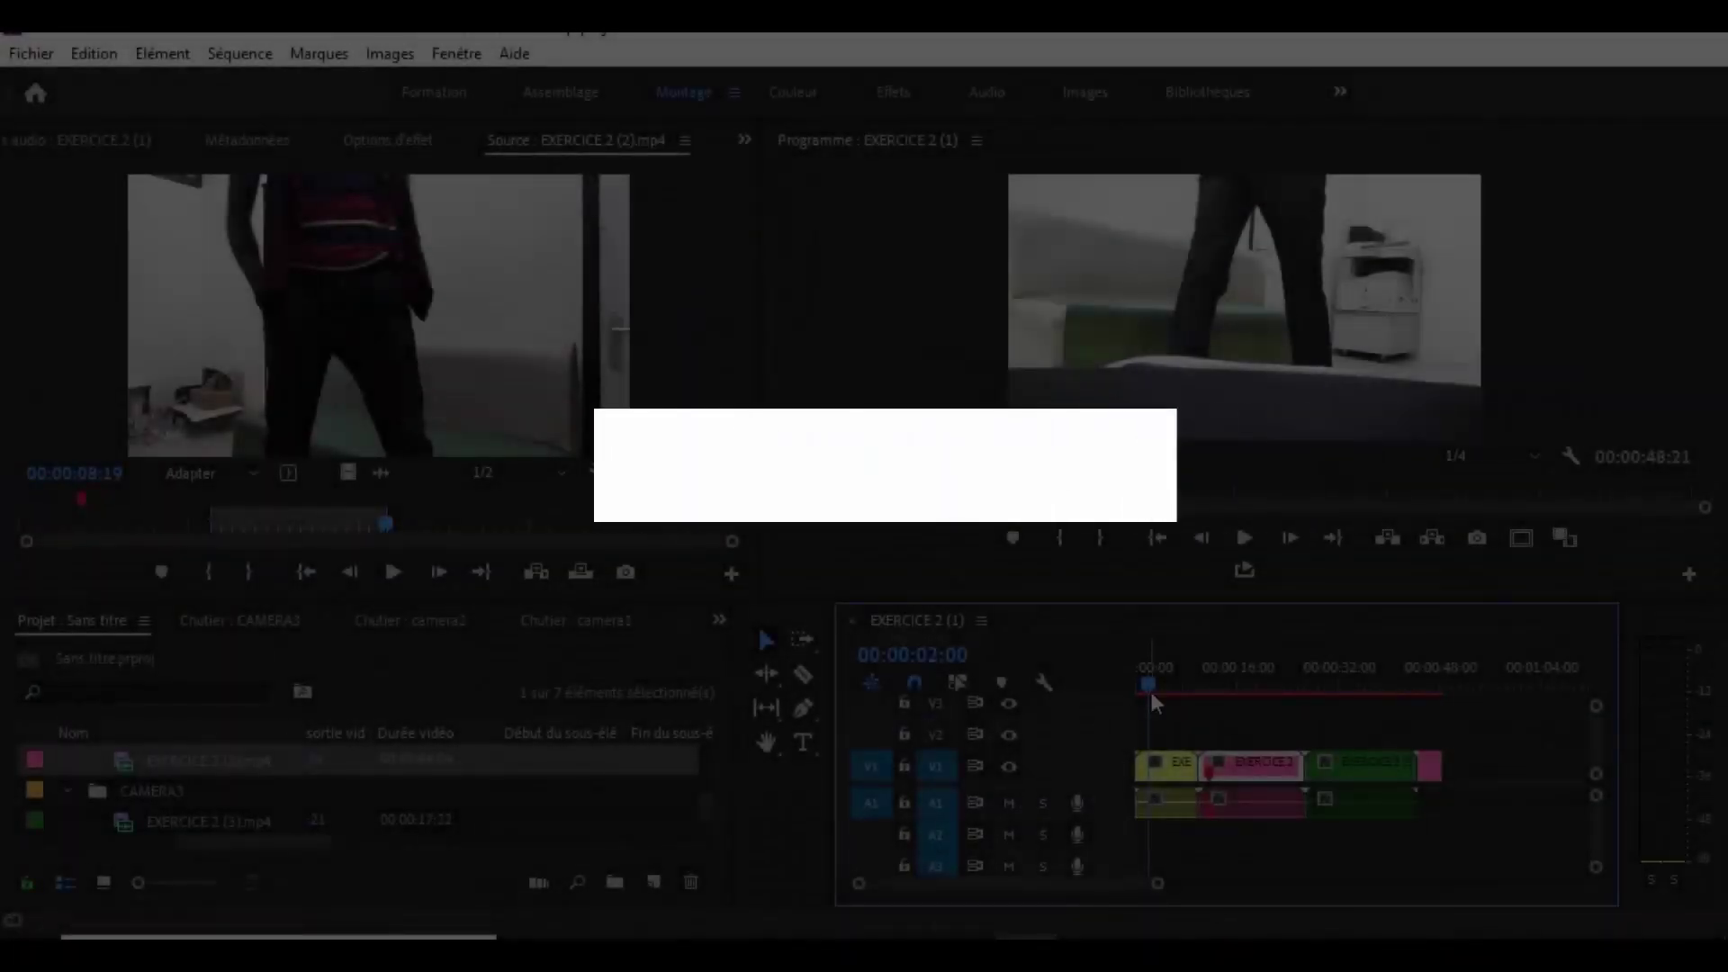
# Add a marker to the sequence at 00:00:05:17.
pyautogui.moveTo(1151, 684); pyautogui.dragTo(1161, 720)
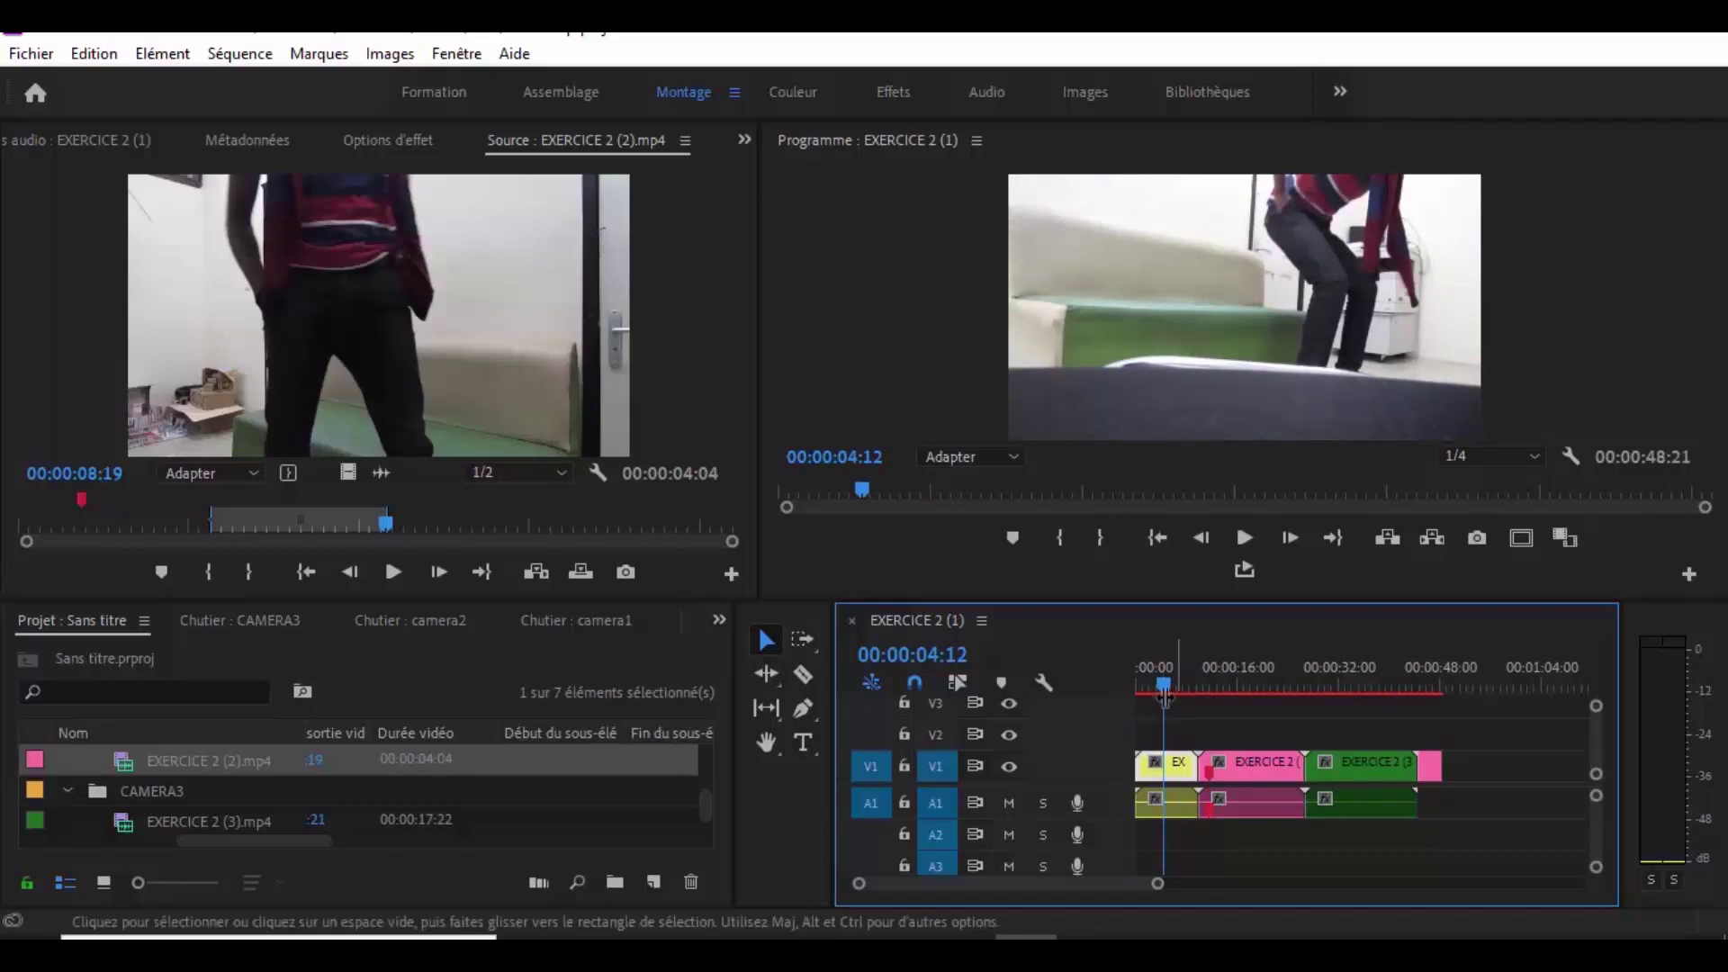
pyautogui.click(1152, 684)
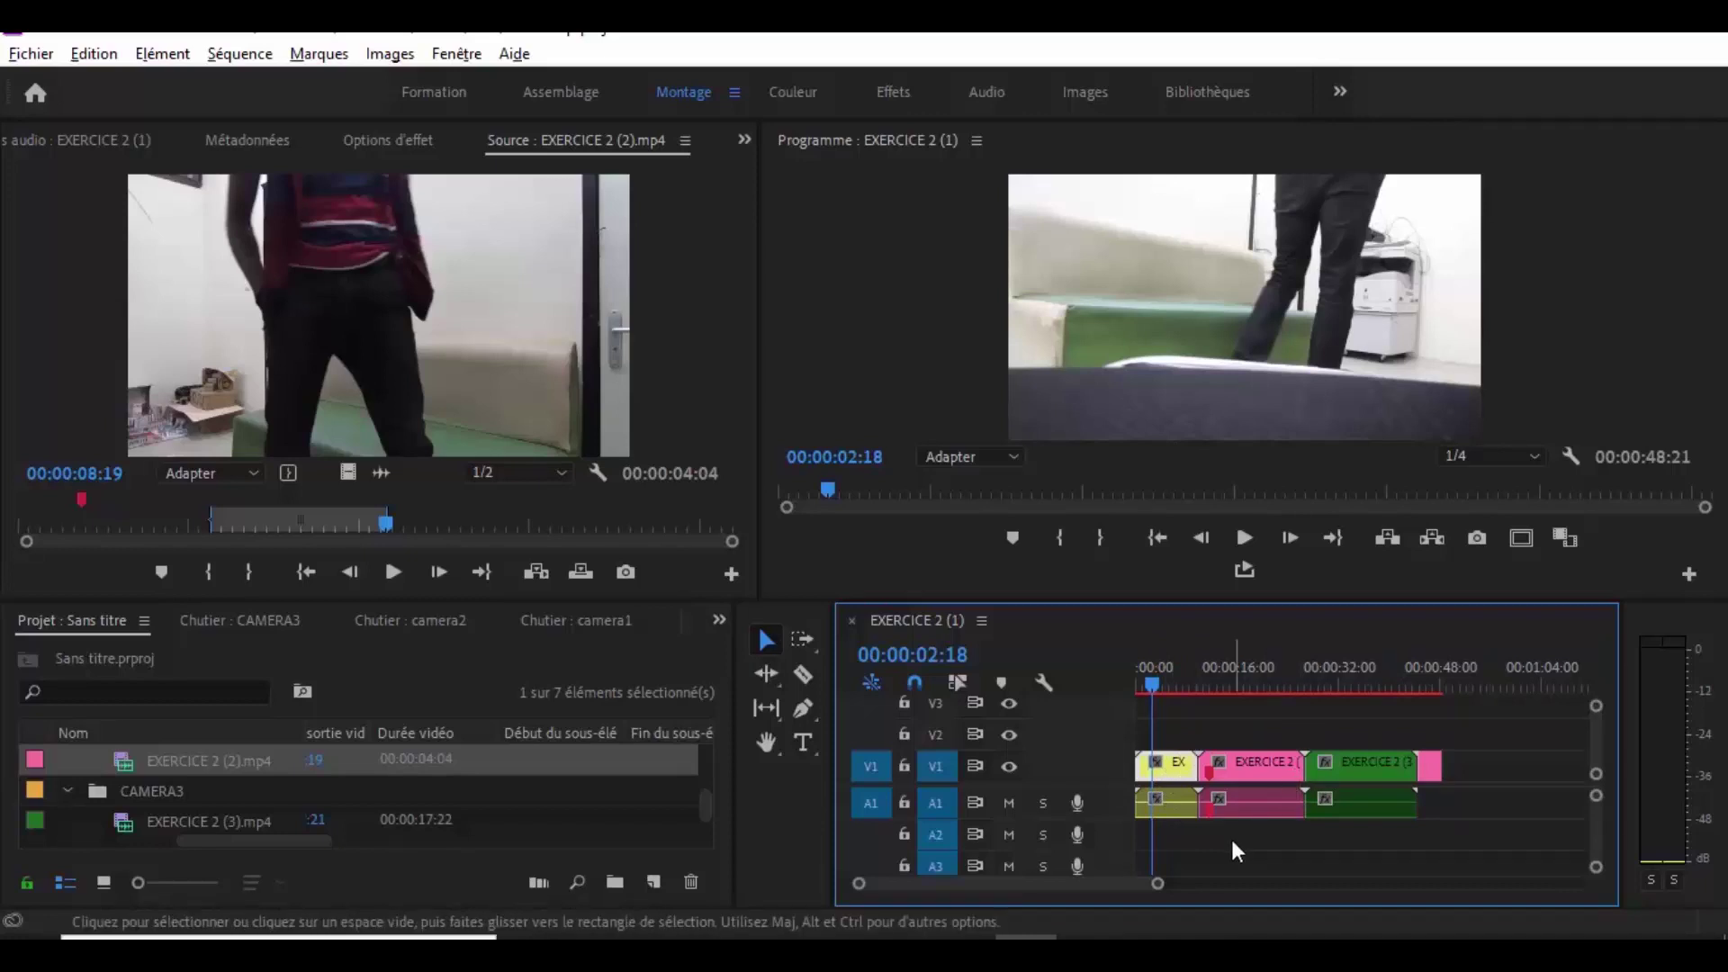
pyautogui.press('=')
pyautogui.moveTo(1156, 690); pyautogui.dragTo(1174, 697)
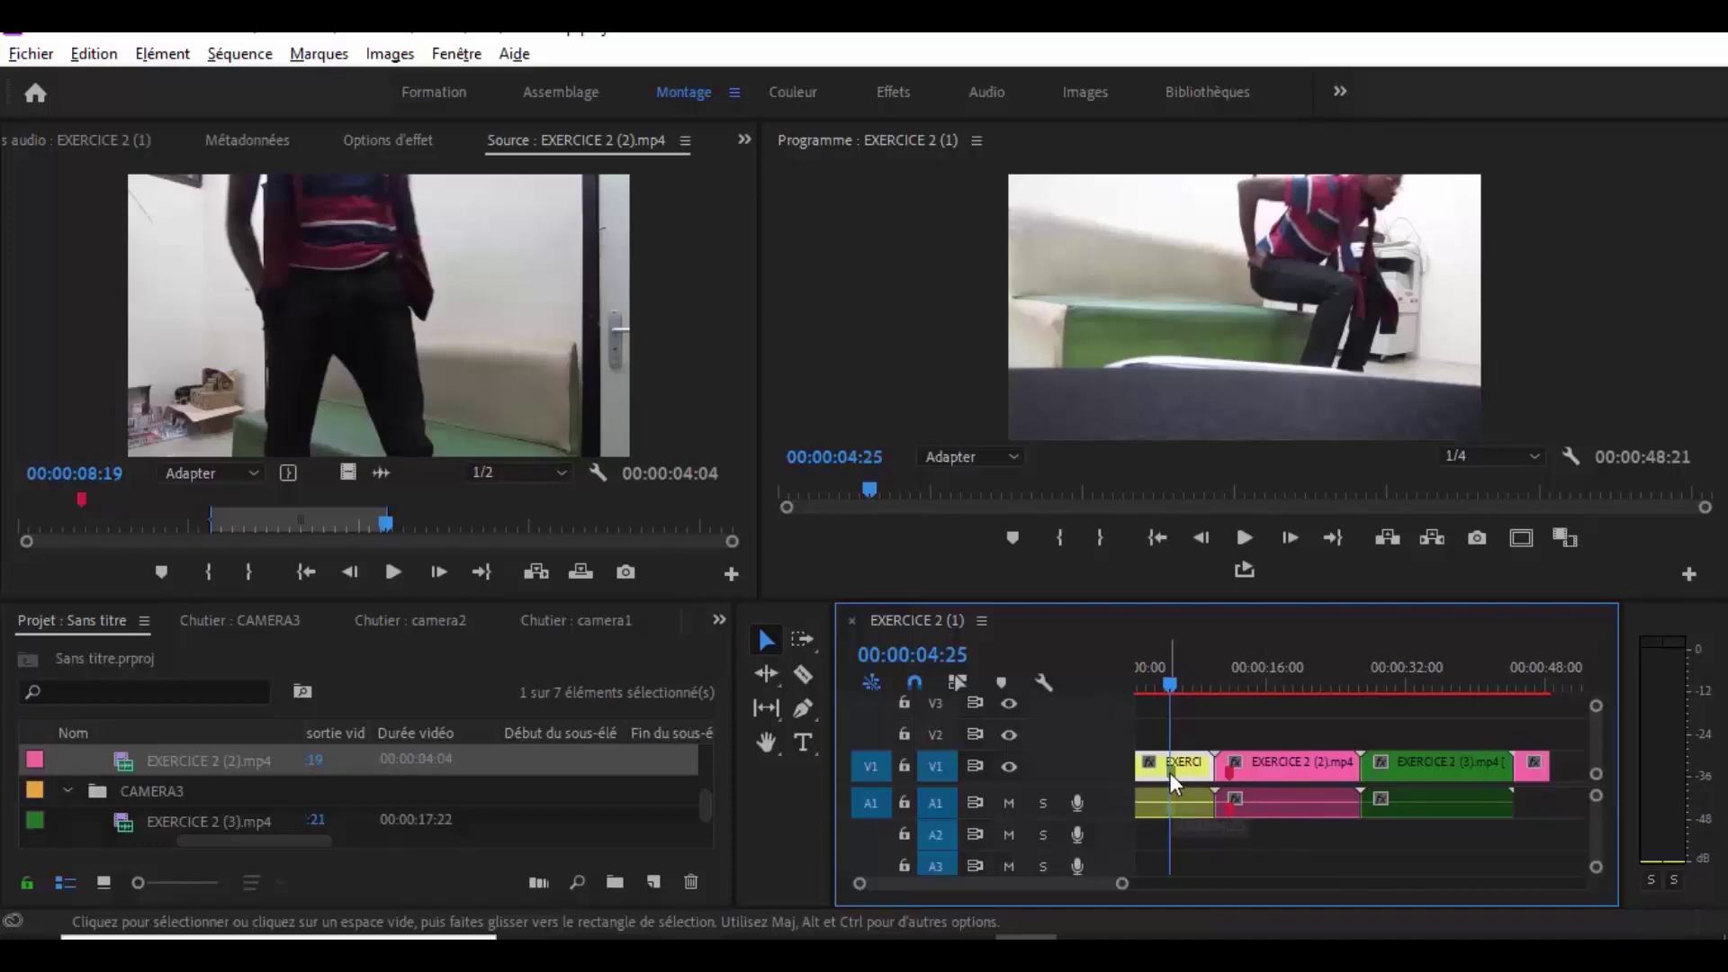
pyautogui.click(1182, 681)
pyautogui.click(1174, 681)
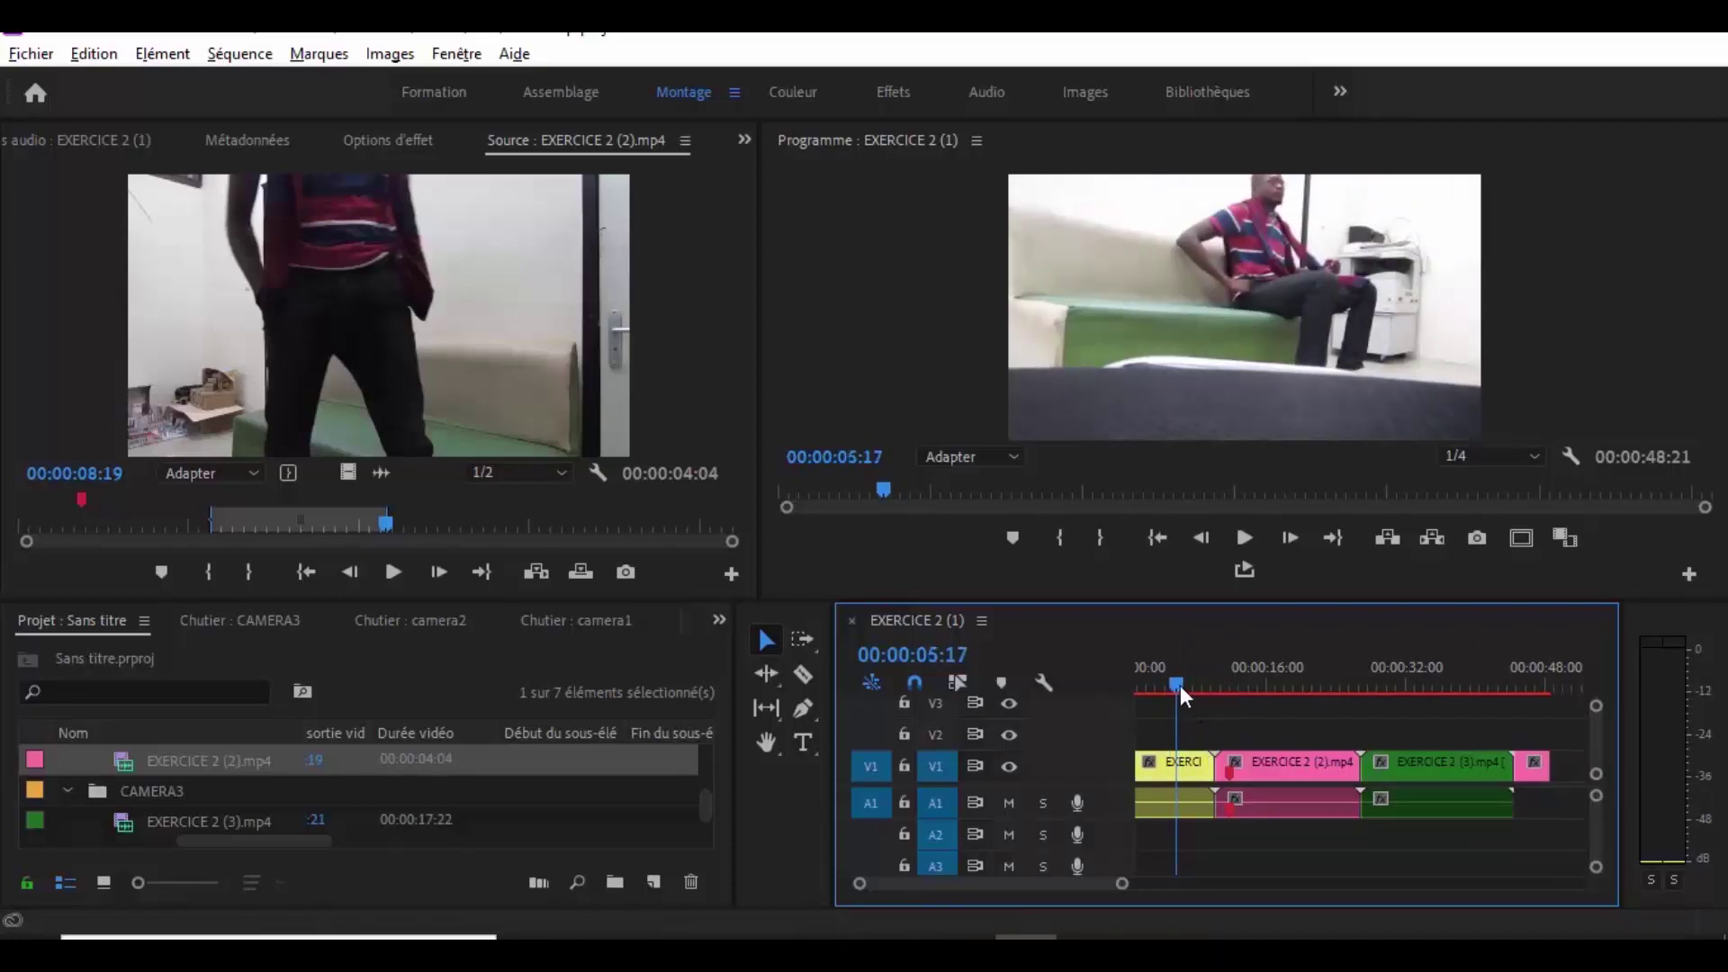
pyautogui.press('m')
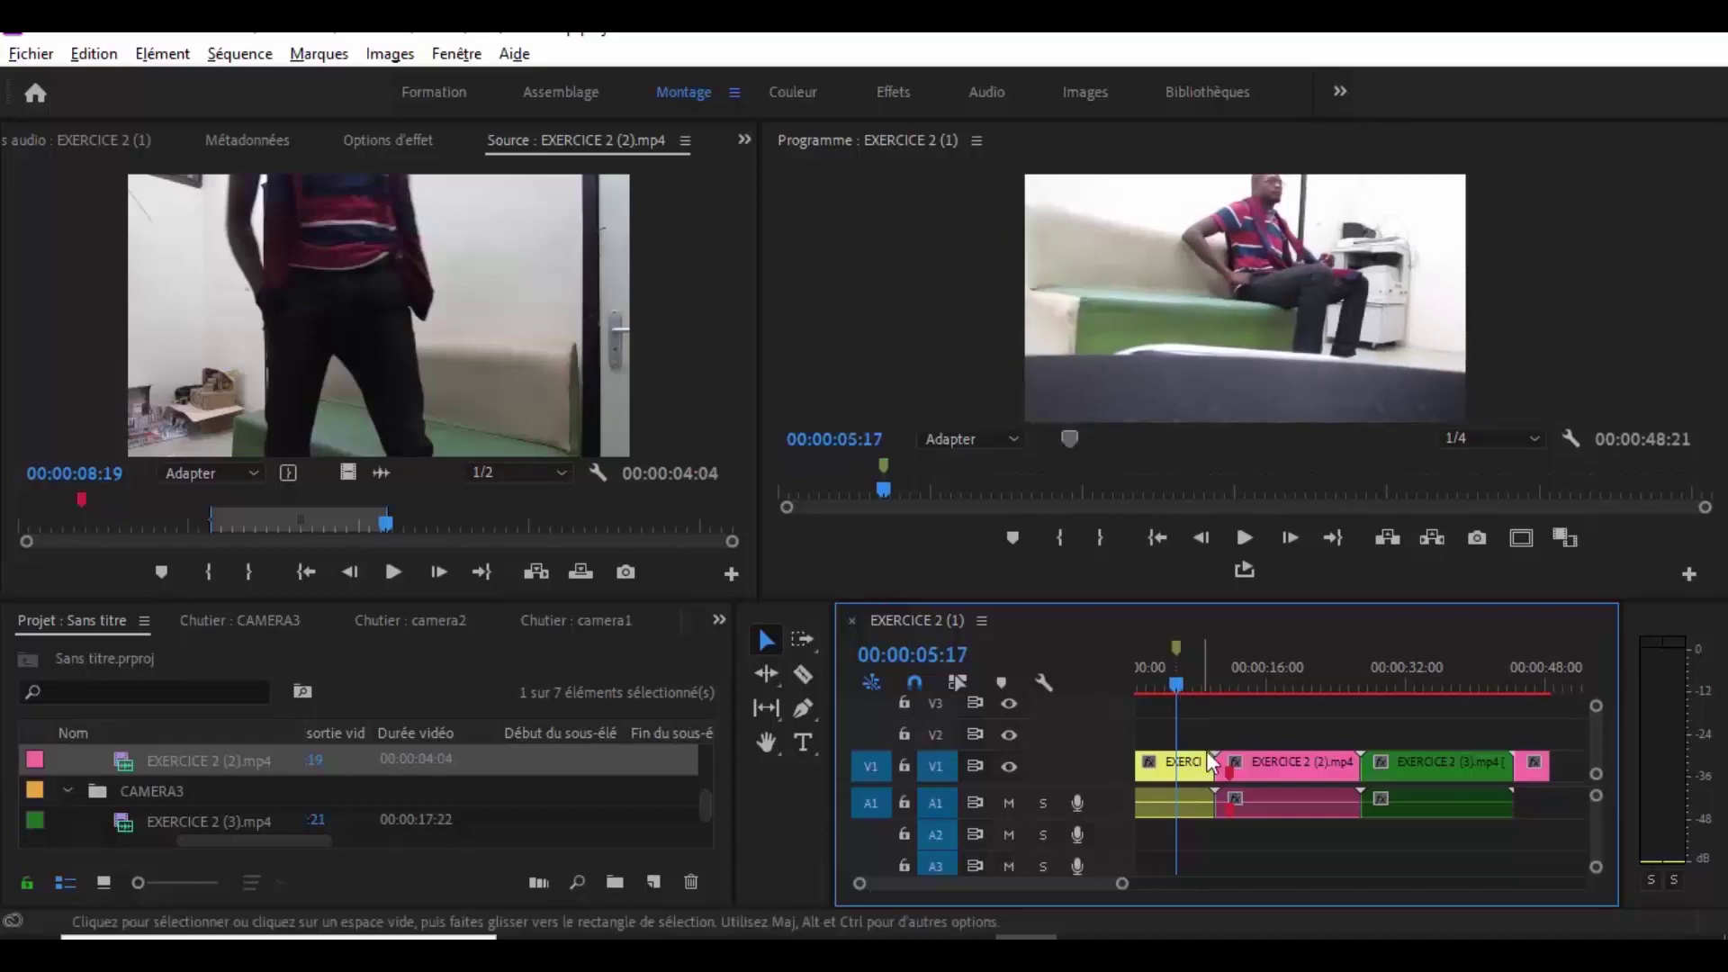
# Replace the sequence marker at 00:00:05:17 with a new one named MARQUE 1.
pyautogui.keyDown('alt'); pyautogui.click(1179, 645); pyautogui.keyUp('alt')
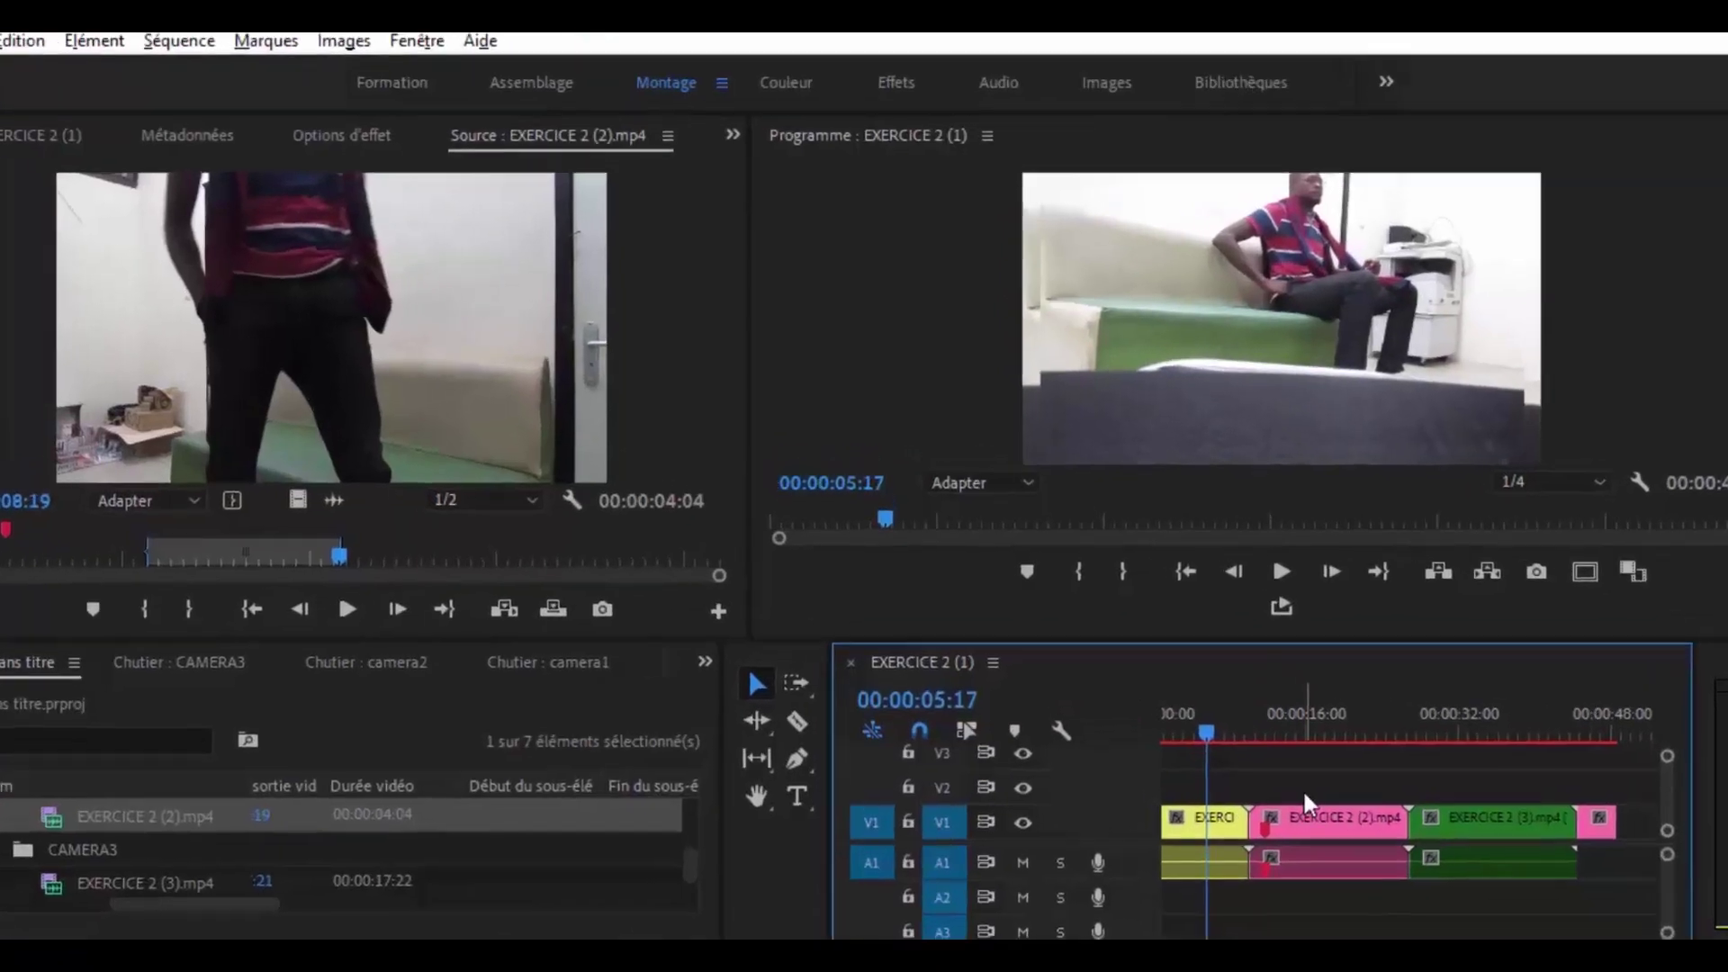
pyautogui.press('m')
pyautogui.press('m')
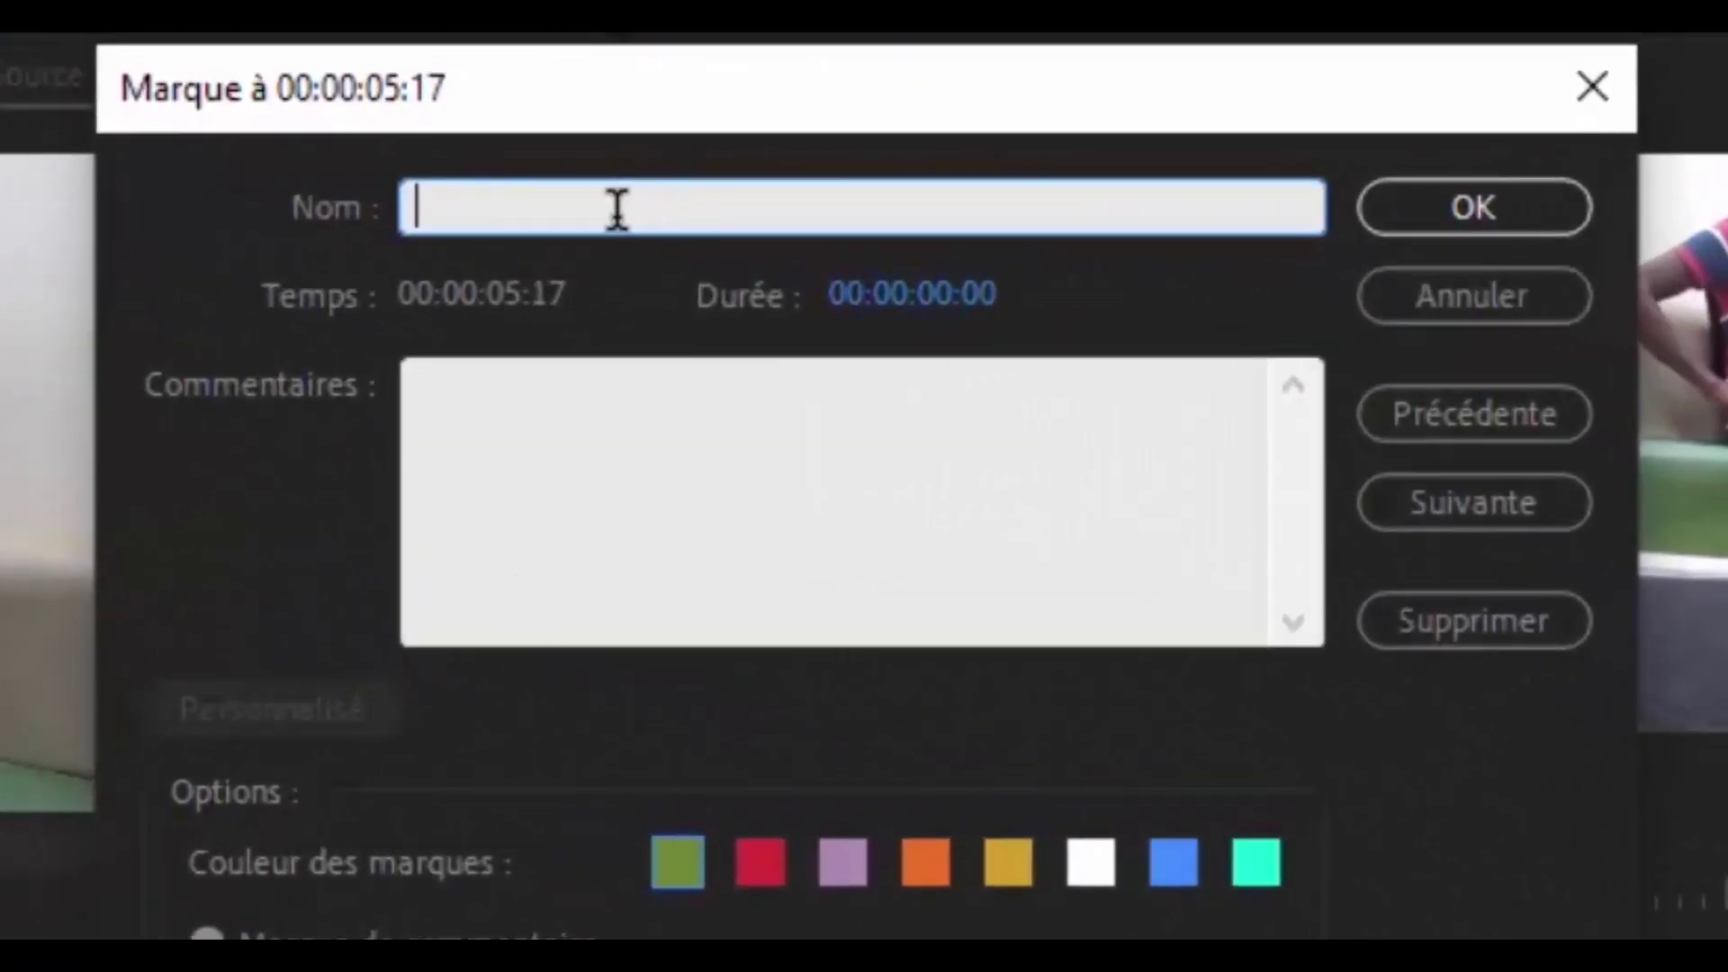
pyautogui.write('MAR')
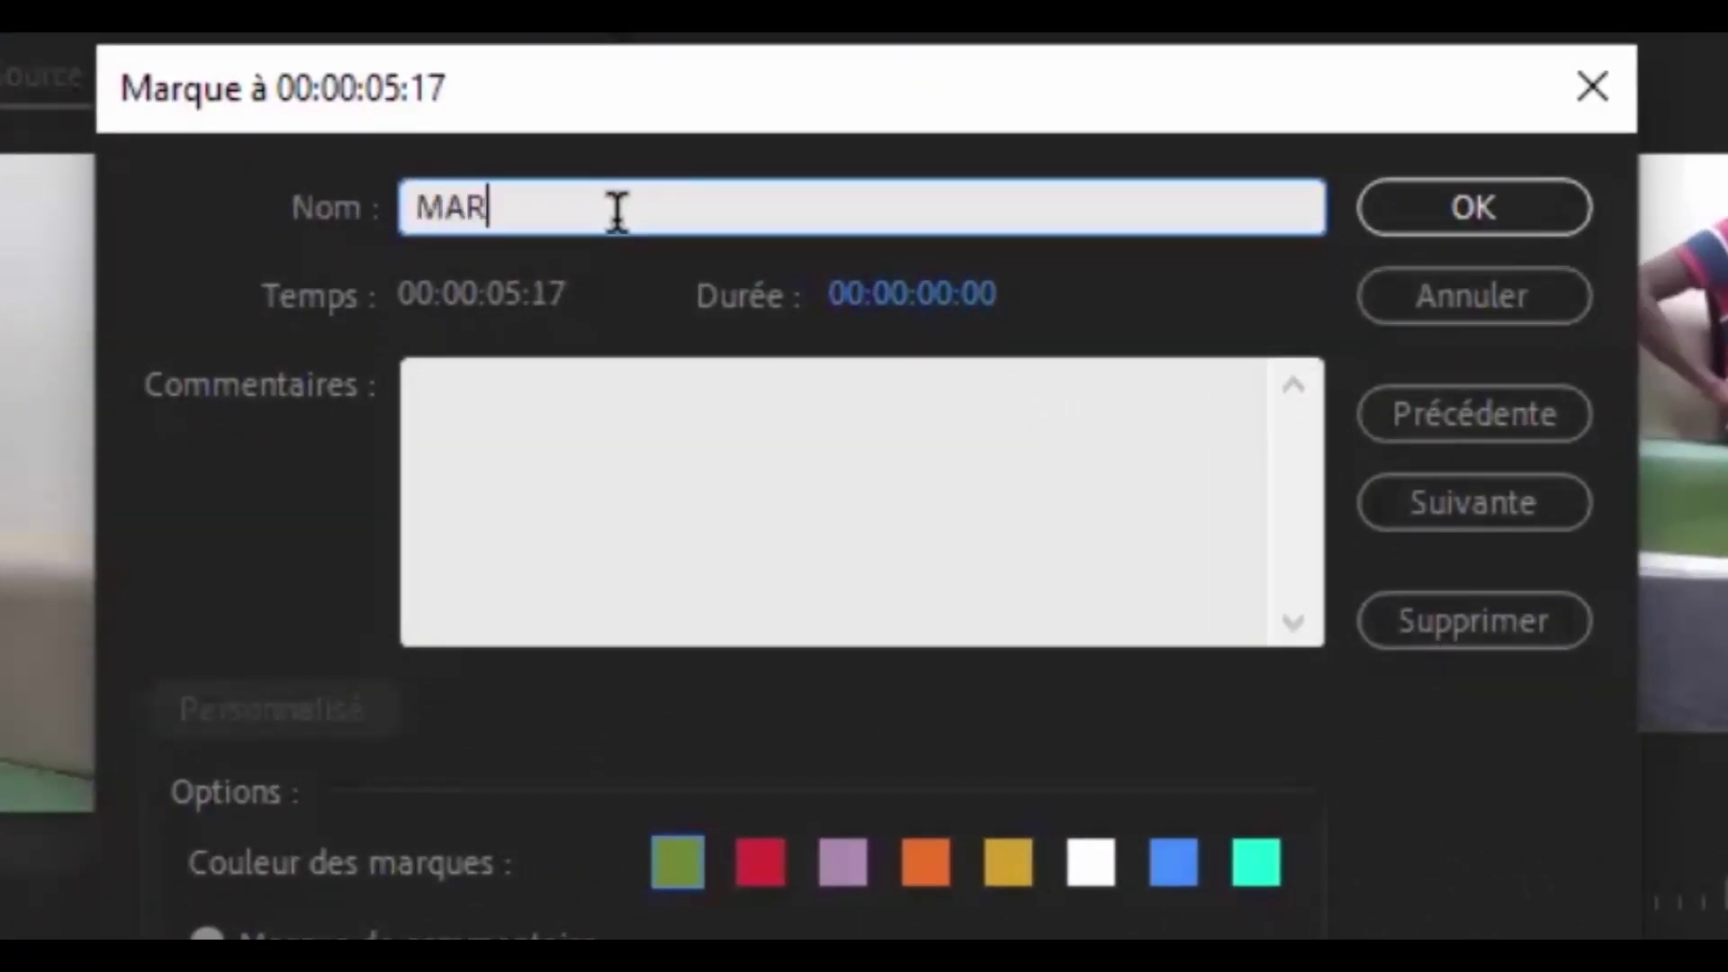
pyautogui.write('QUE ')
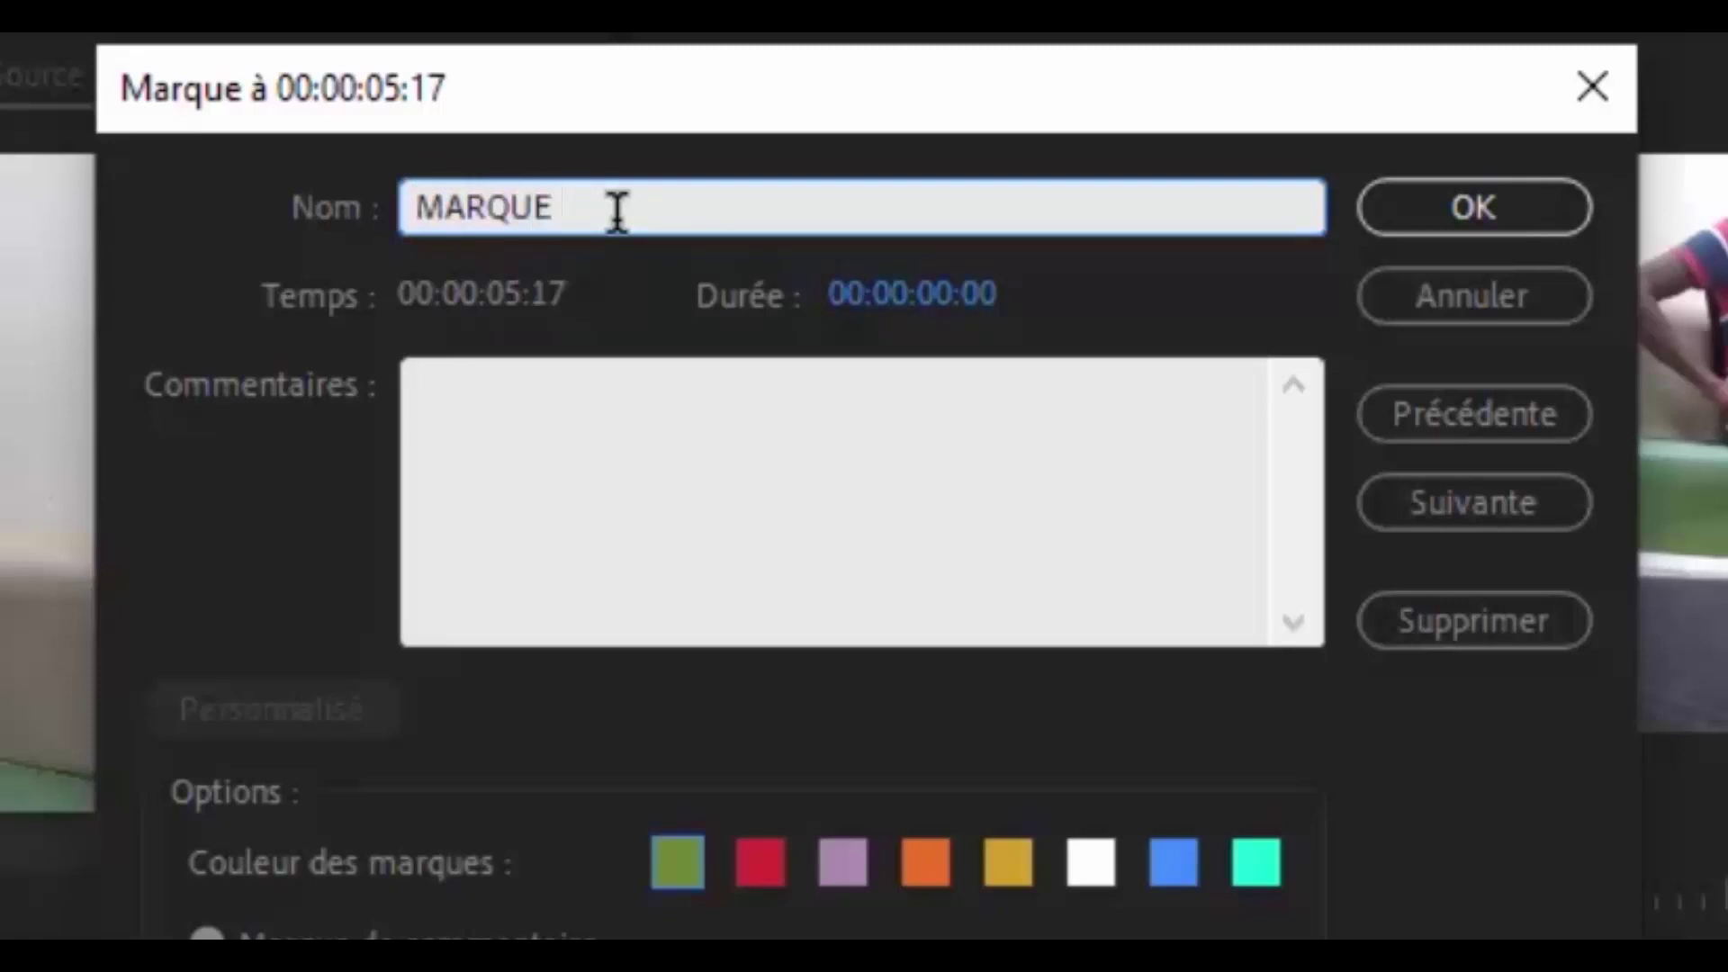
pyautogui.write('&')
pyautogui.press('BackSpace')
pyautogui.write('1')
# Give the marker the comment FAIRE CONCORDER LE DEBUT DE LA VOIX DE L'ARTISTE A CE MOMENT and confirm its settings.
pyautogui.click(654, 432)
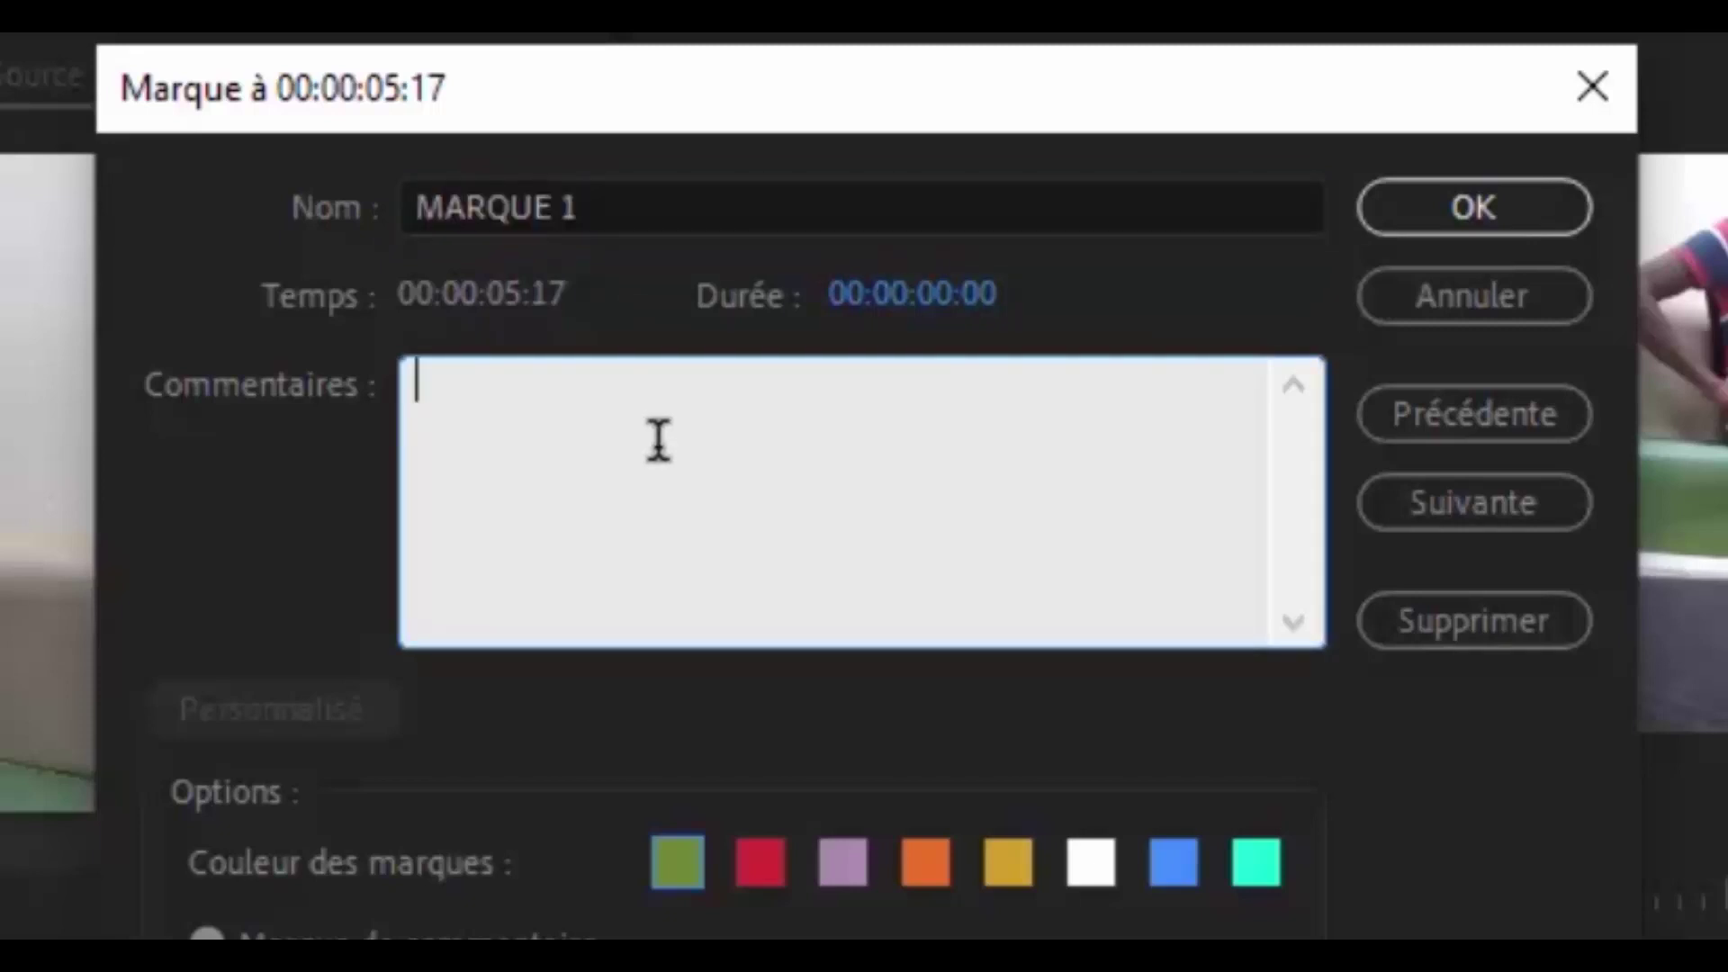
pyautogui.write('FAIRE CONCORDER')
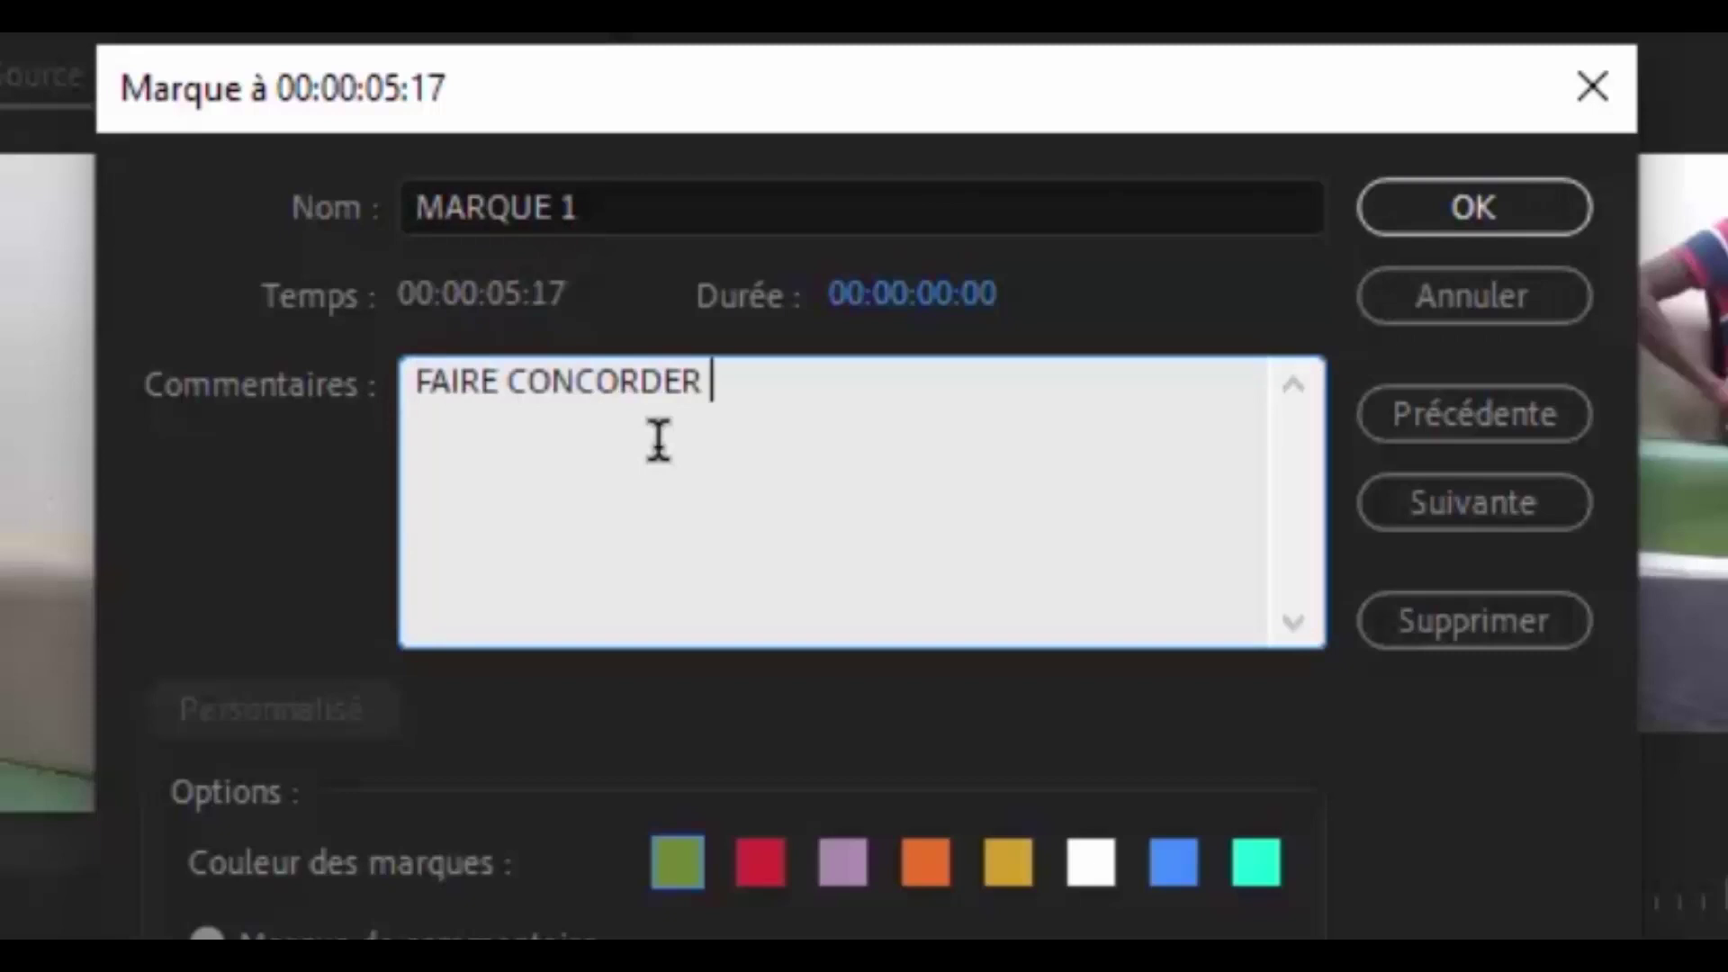
pyautogui.write(" LE DEBUT DE LA VOIX DE L'ARTISTE A CE MOMENT")
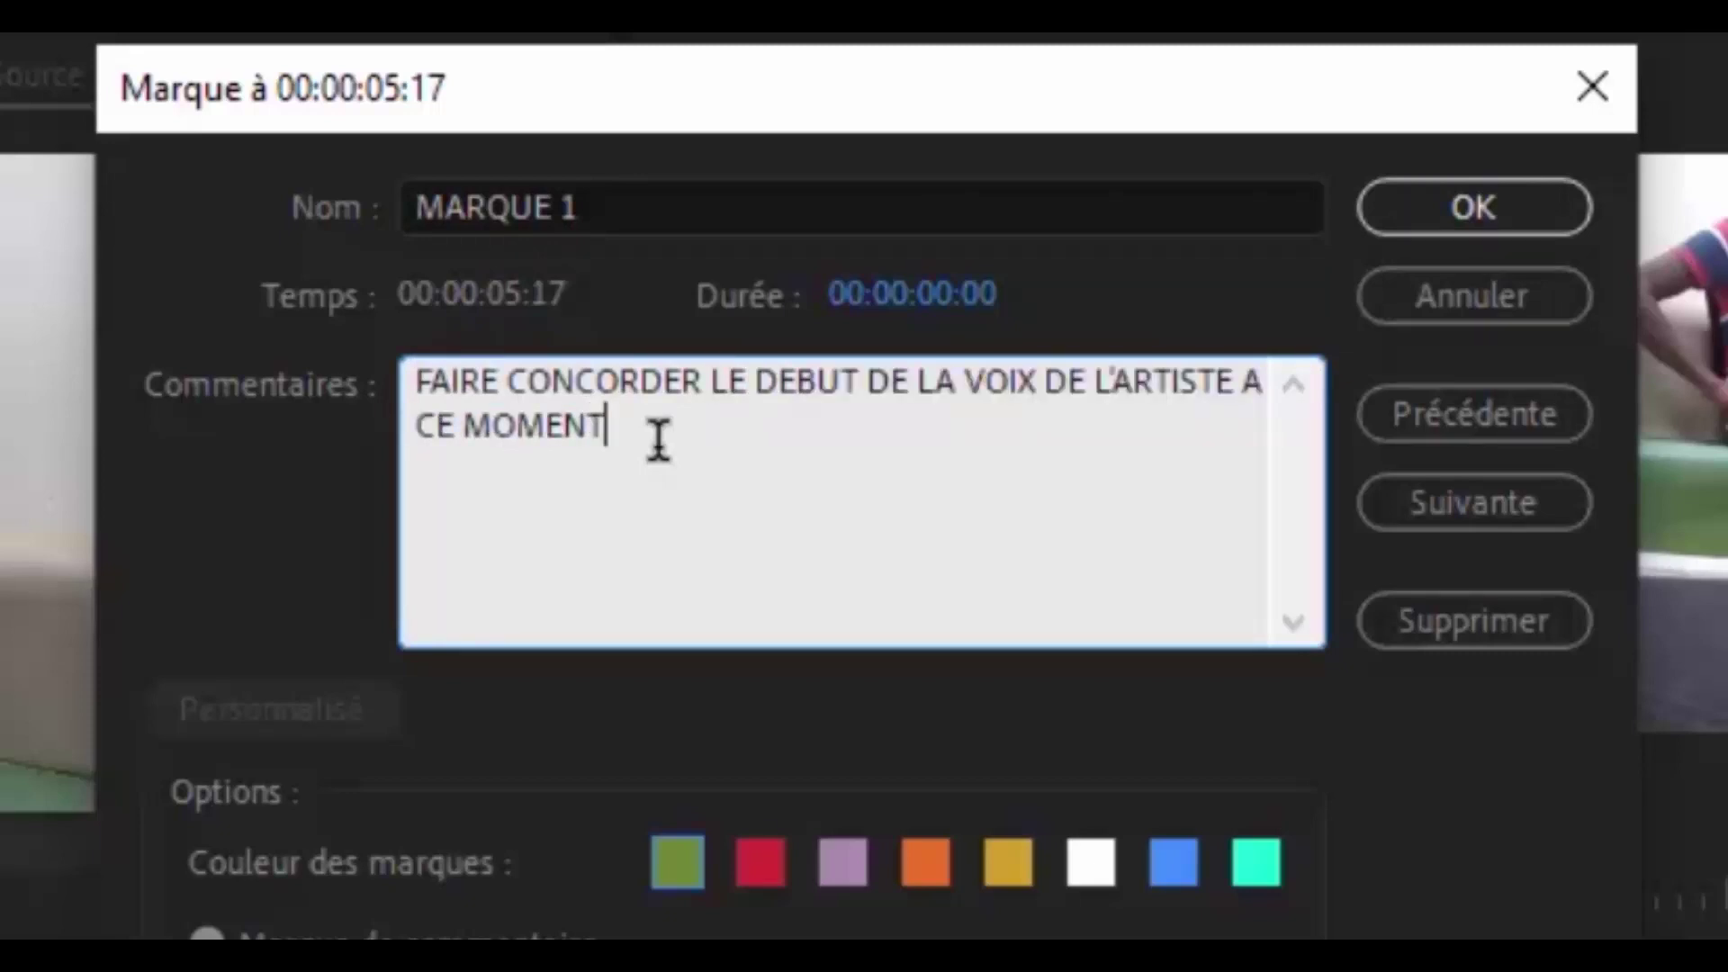
pyautogui.click(1422, 216)
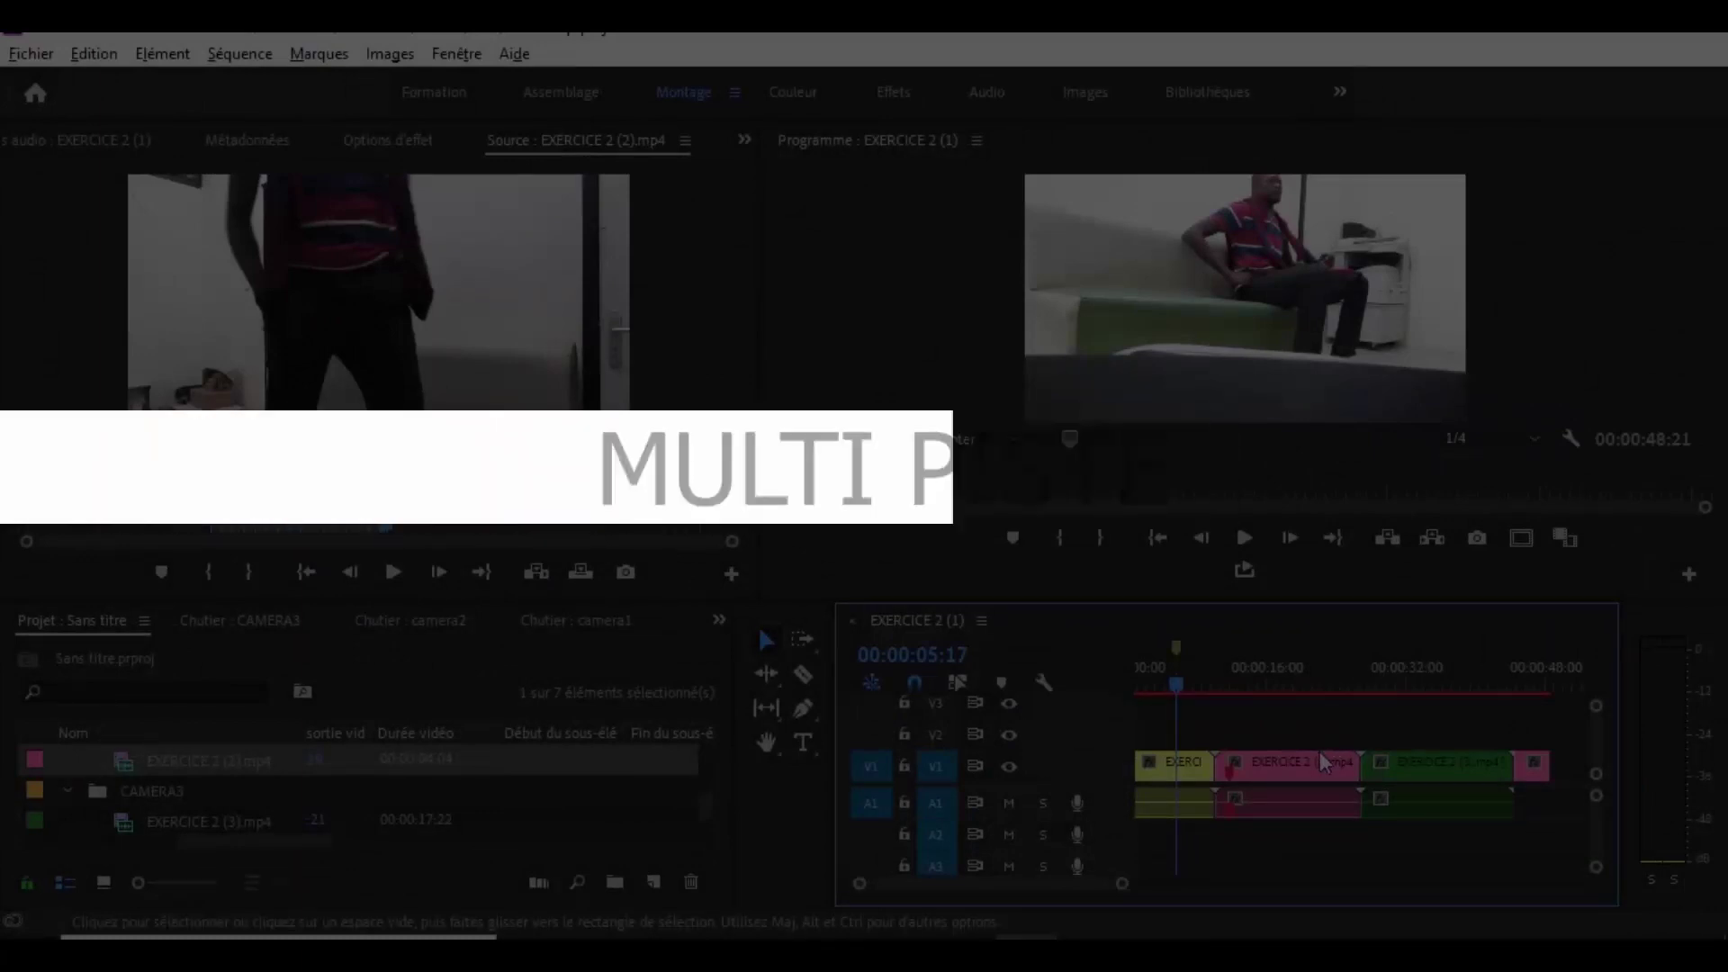
# Move only the video of EXERCICE 2 (2).mp4 to V2 and of EXERCICE 2 (3).mp4 to V3, both at the sequence start.
pyautogui.moveTo(1297, 758)
pyautogui.mouseDown()
pyautogui.moveTo(1294, 740)
pyautogui.moveTo(1253, 741)
pyautogui.moveTo(1287, 736)
pyautogui.moveTo(1215, 745)
pyautogui.moveTo(1291, 751)
pyautogui.mouseUp()
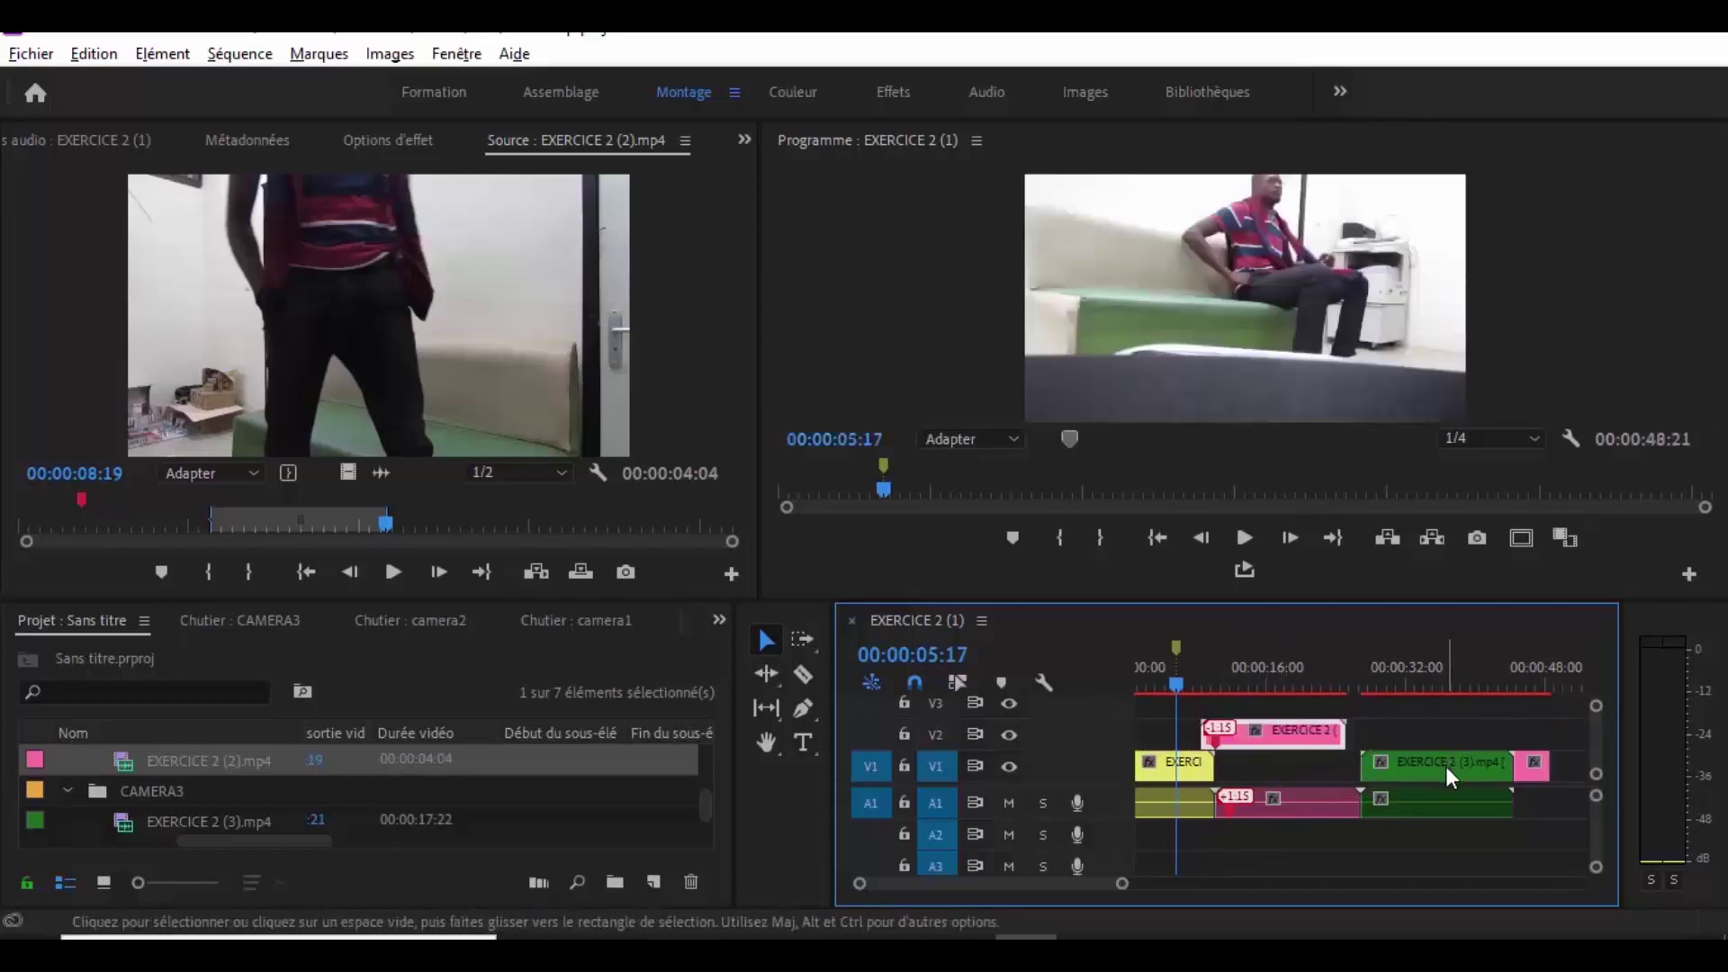
pyautogui.moveTo(1445, 765); pyautogui.dragTo(1395, 719)
pyautogui.moveTo(1190, 682)
pyautogui.mouseDown()
pyautogui.moveTo(1327, 664)
pyautogui.moveTo(1172, 677)
pyautogui.mouseUp()
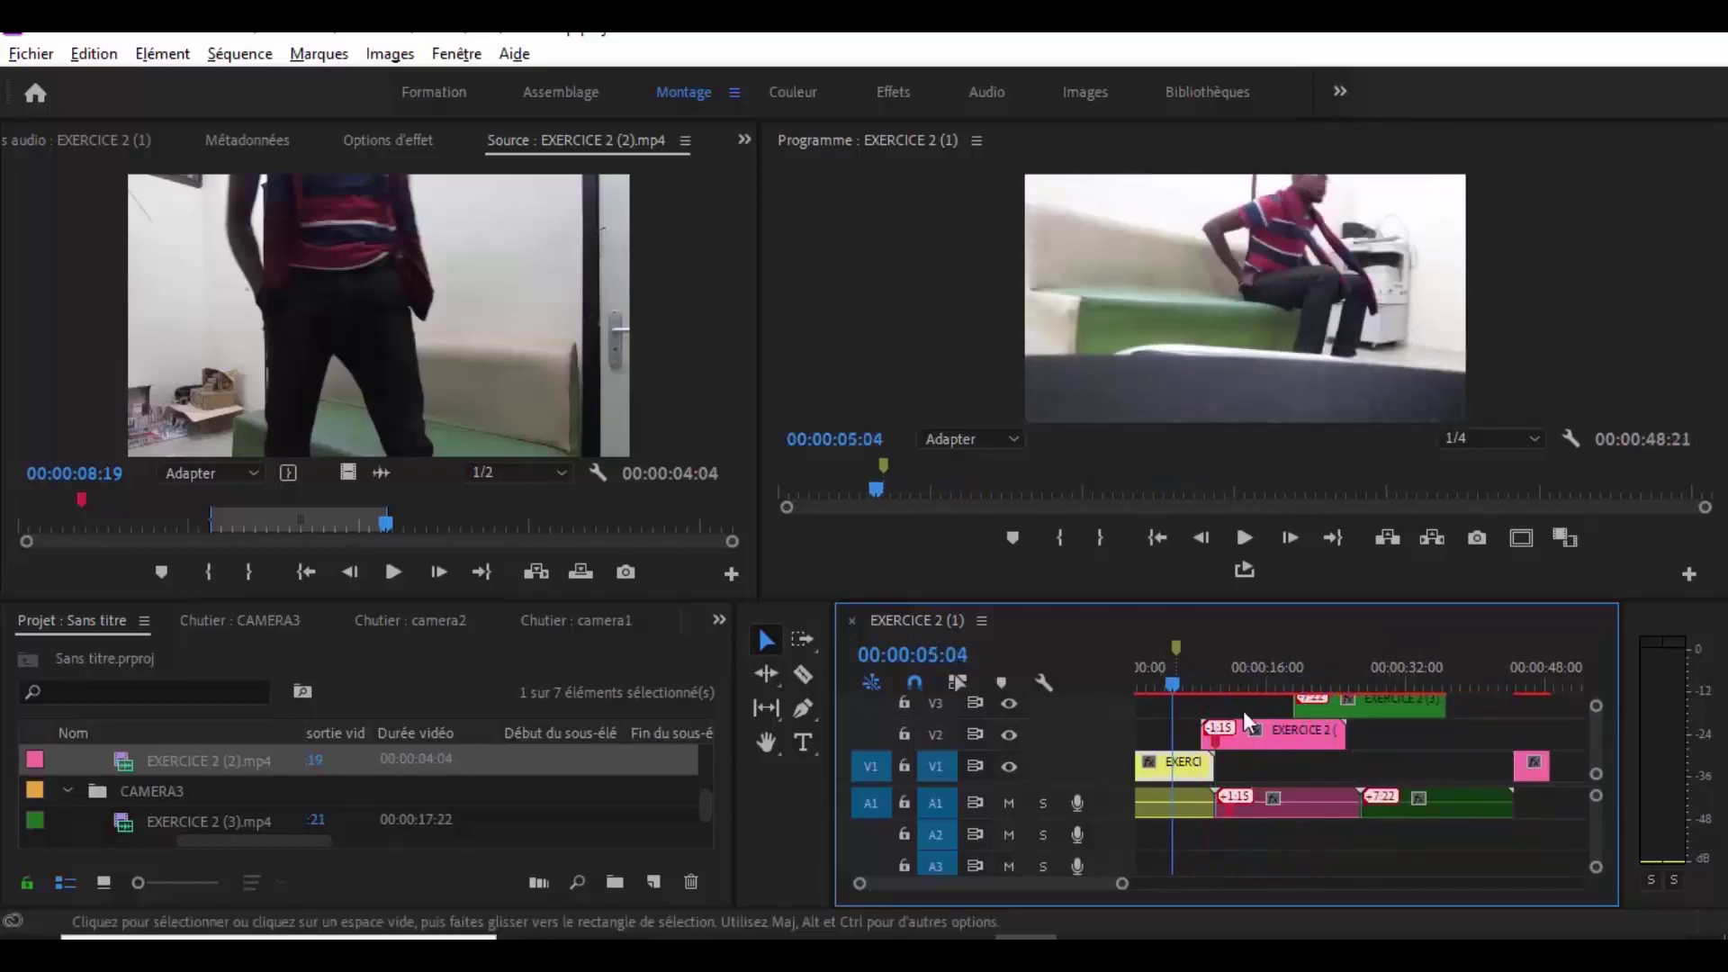
pyautogui.moveTo(1286, 738); pyautogui.dragTo(1225, 734)
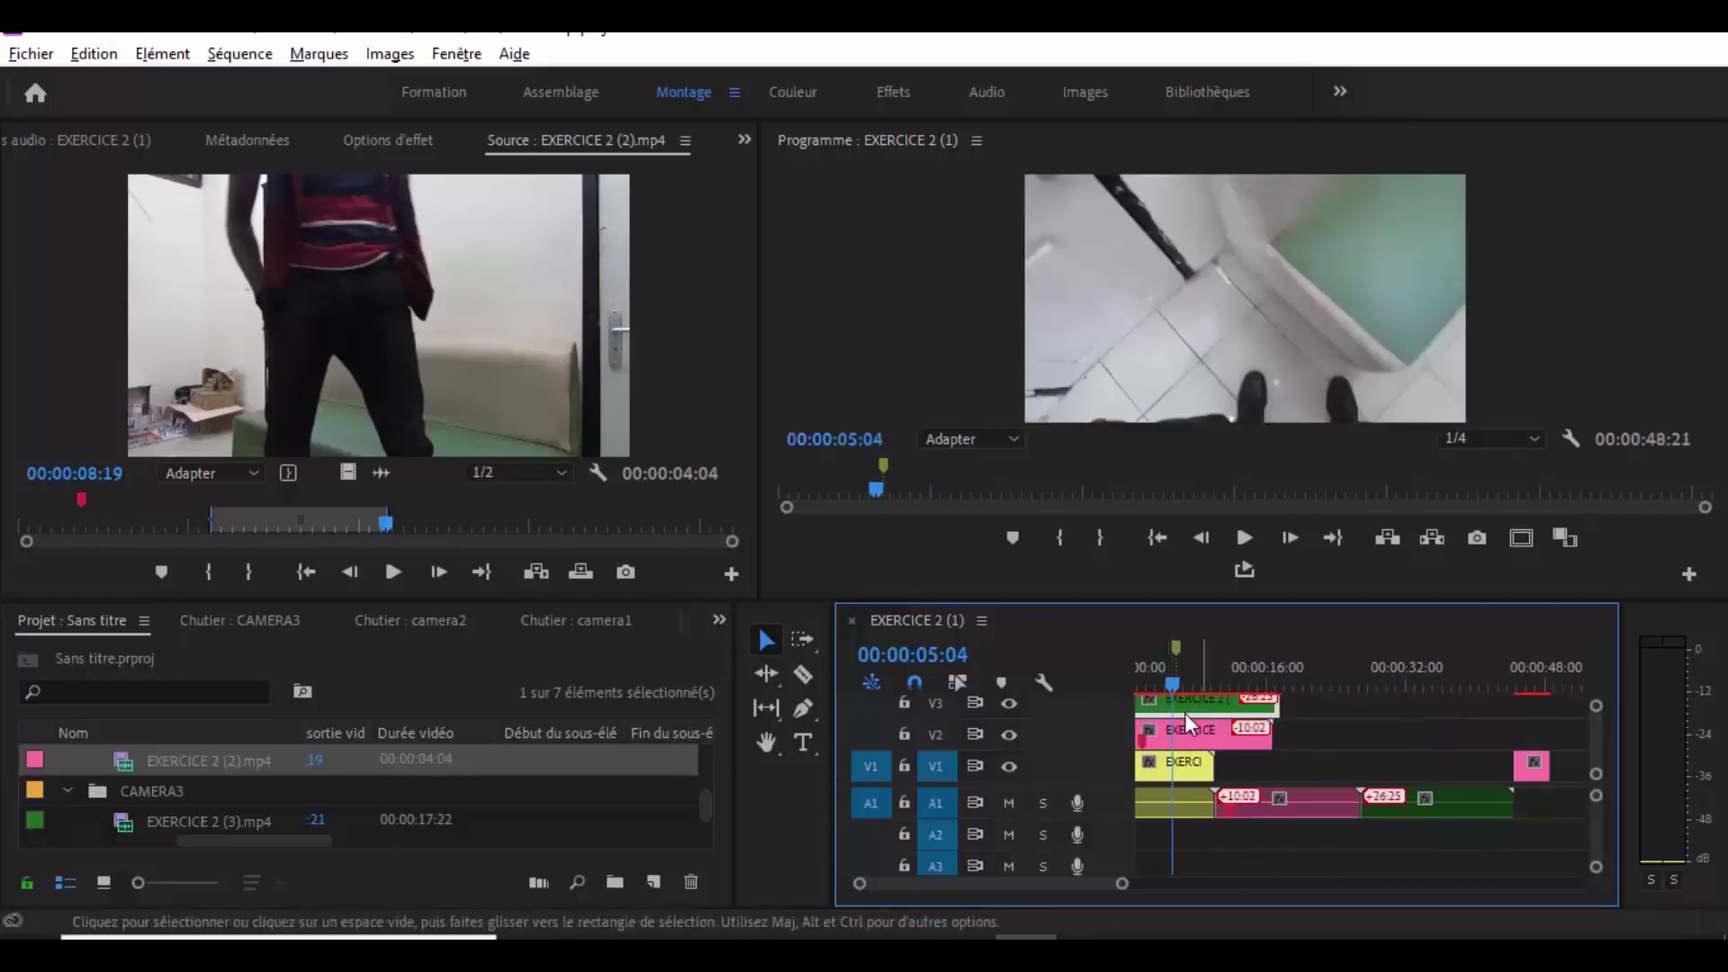
# Scrub the stacked clips to 00:00:10:11 and inspect the end of the clip on V3.
pyautogui.click(1184, 731)
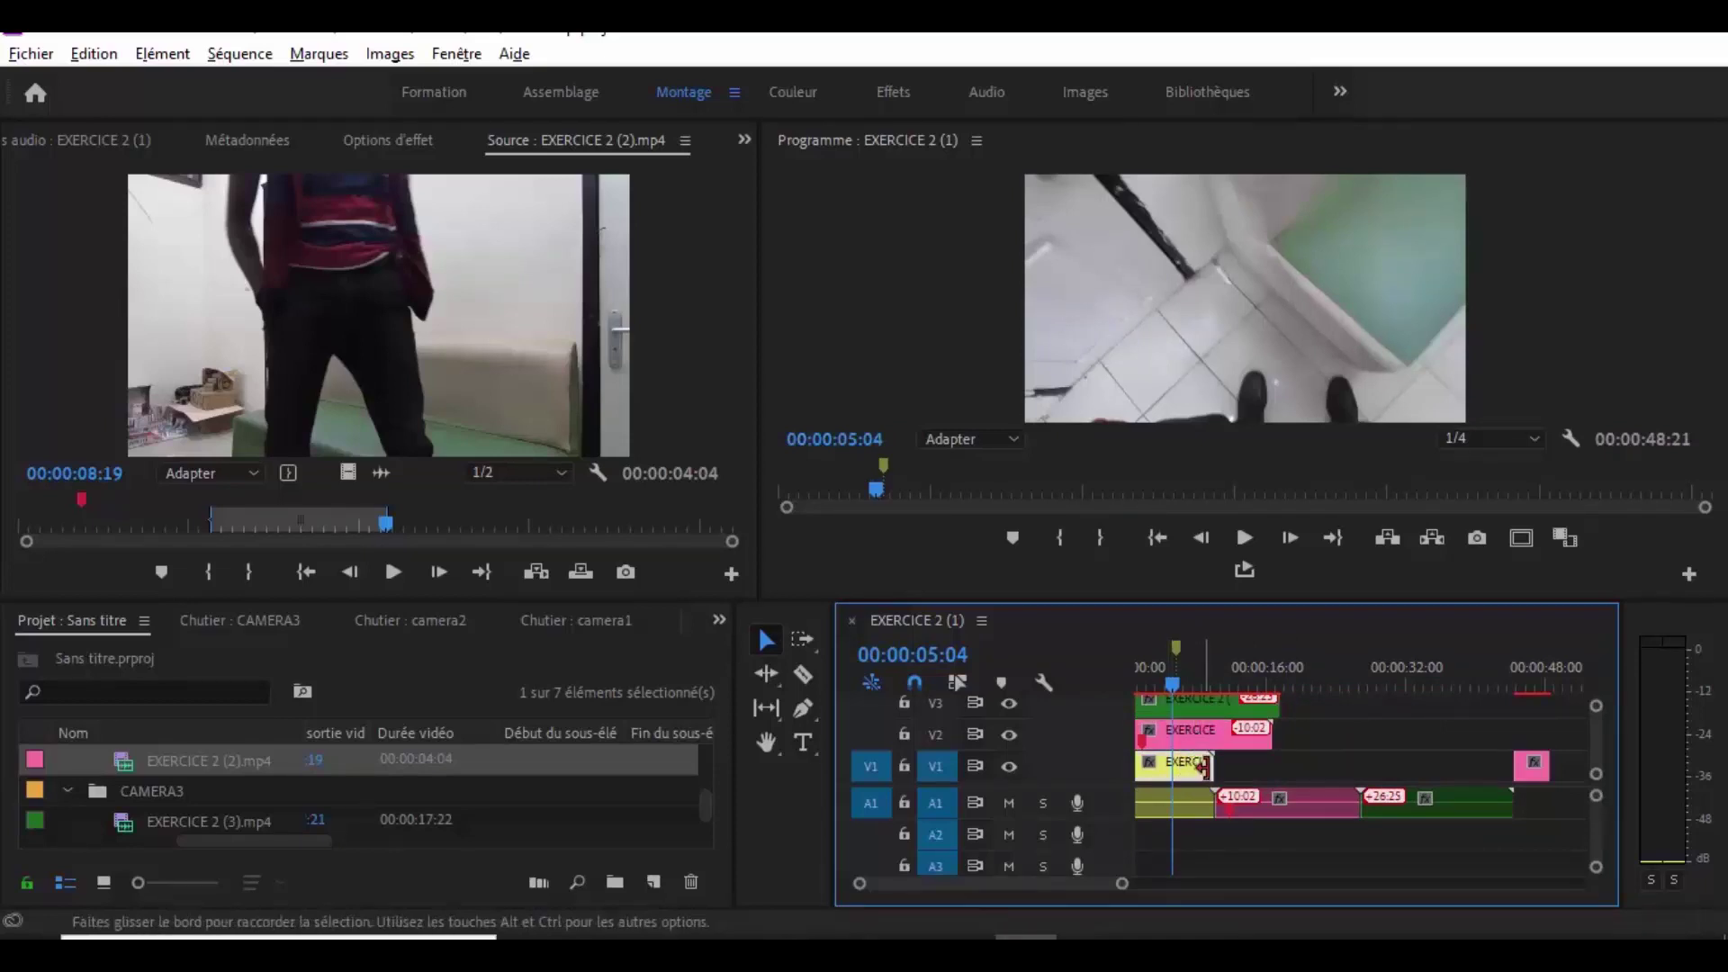
pyautogui.moveTo(1174, 682); pyautogui.dragTo(1219, 677)
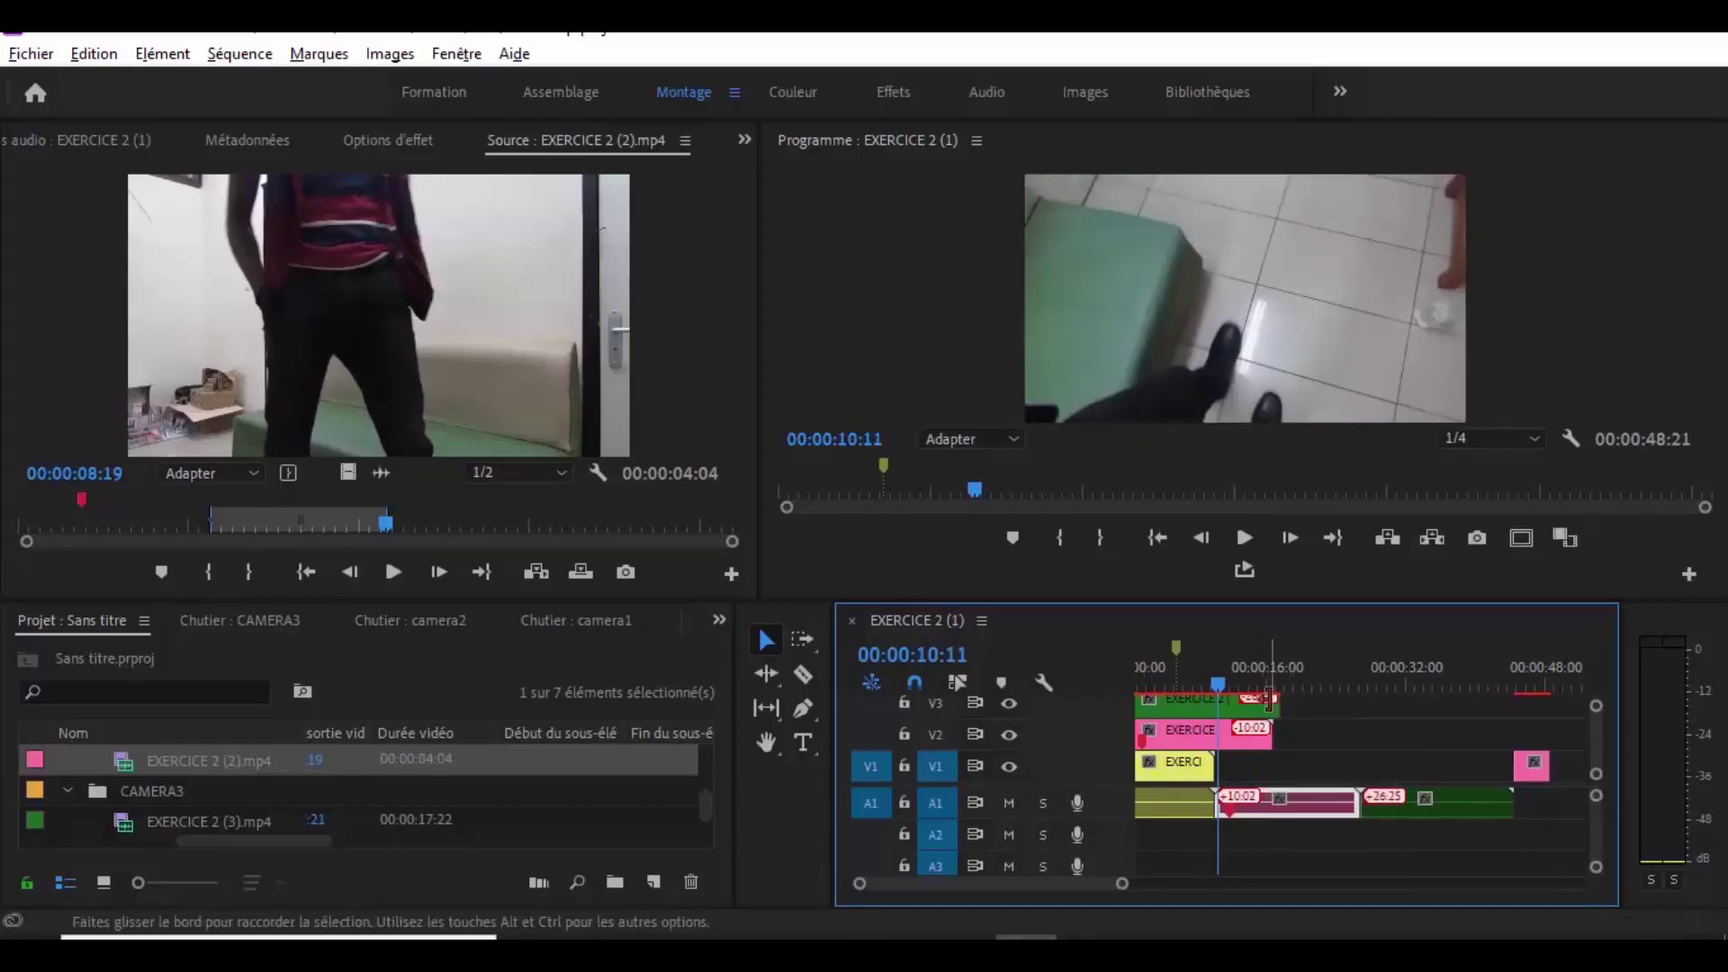
pyautogui.moveTo(1271, 698); pyautogui.dragTo(1278, 699)
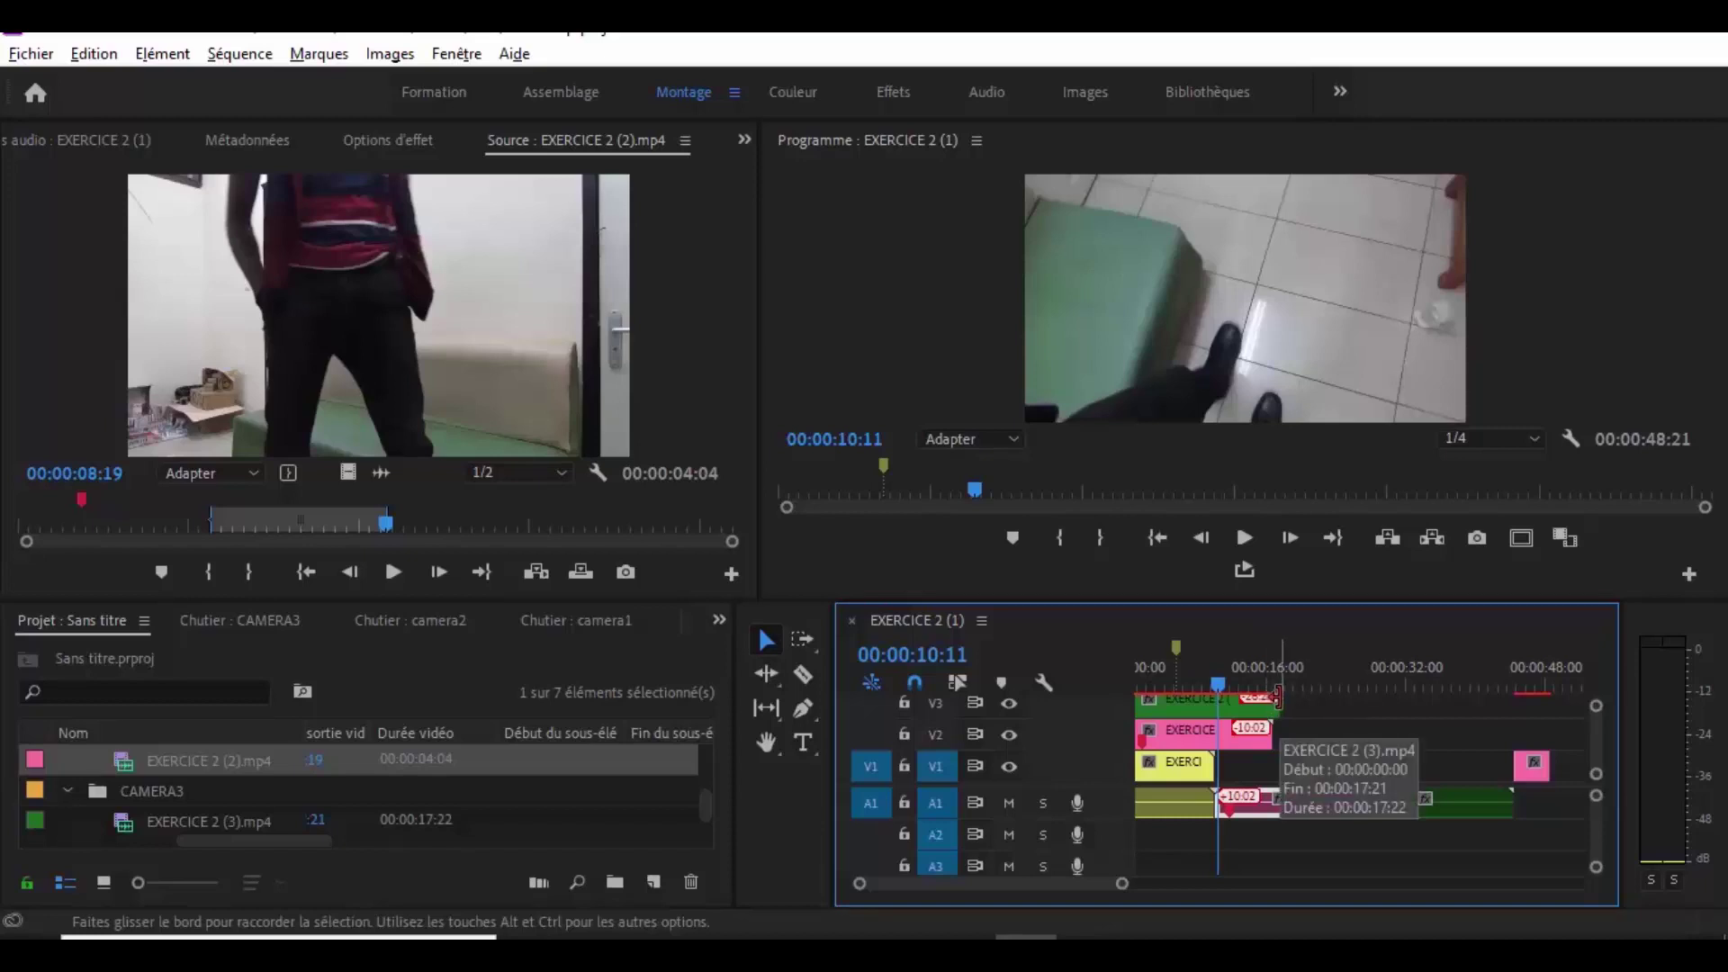